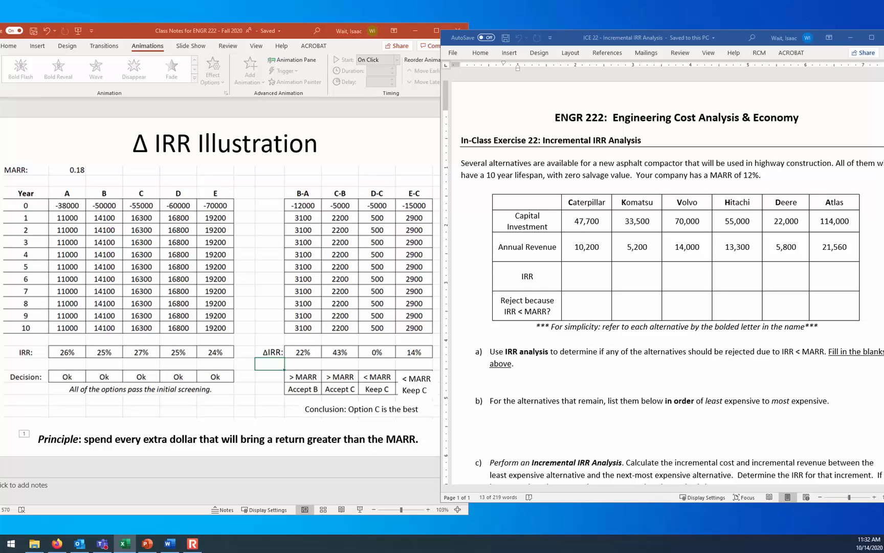
# In the maximized blank Excel workbook, paste the captured screenshot at cell S4 and scale it down
pyautogui.moveTo(883, 190); pyautogui.dragTo(207, 26)
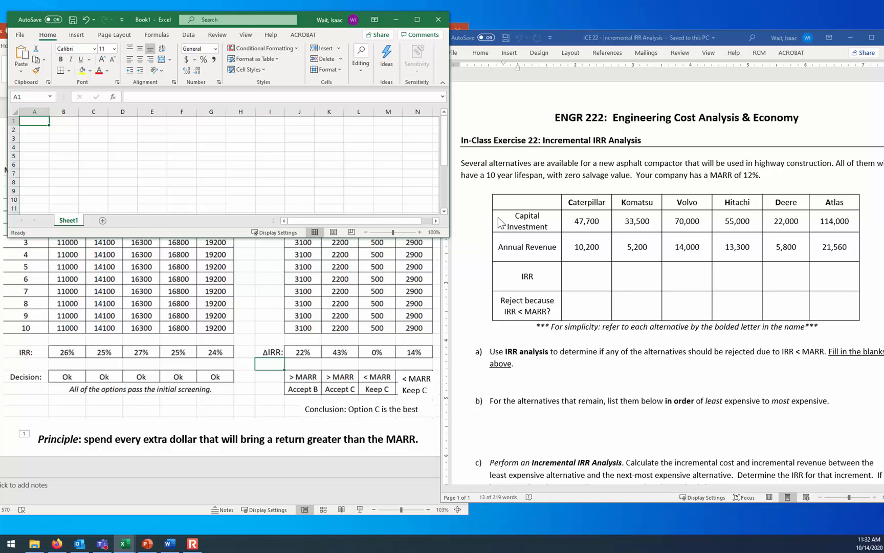
pyautogui.click(695, 374)
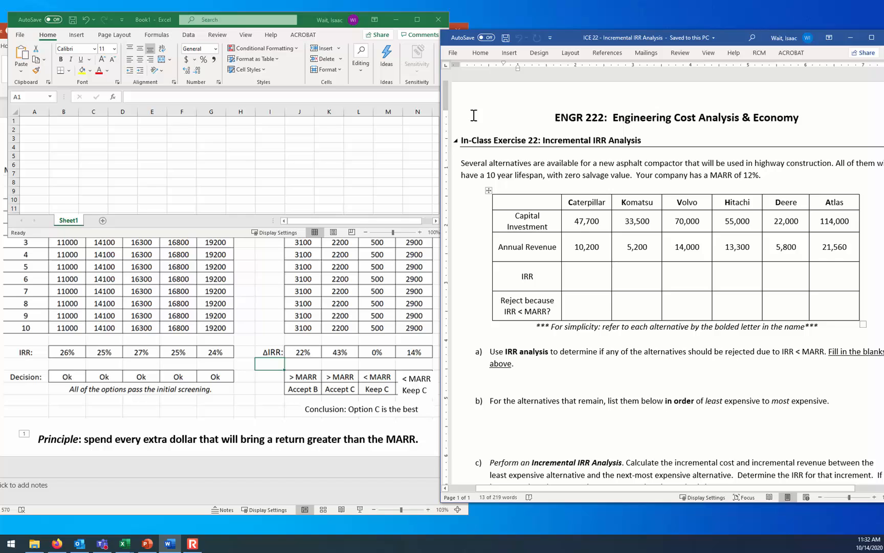
pyautogui.click(417, 19)
pyautogui.click(569, 133)
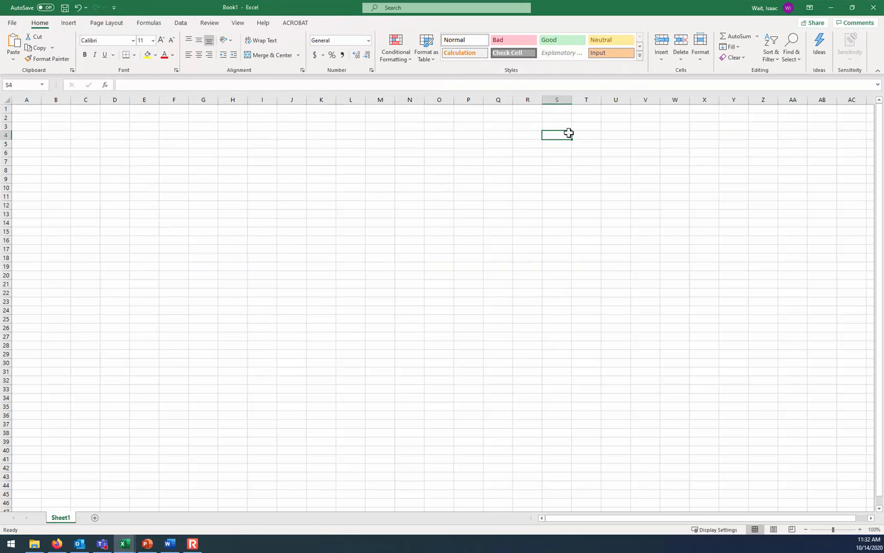
pyautogui.hotkey('ctrl', 'v')
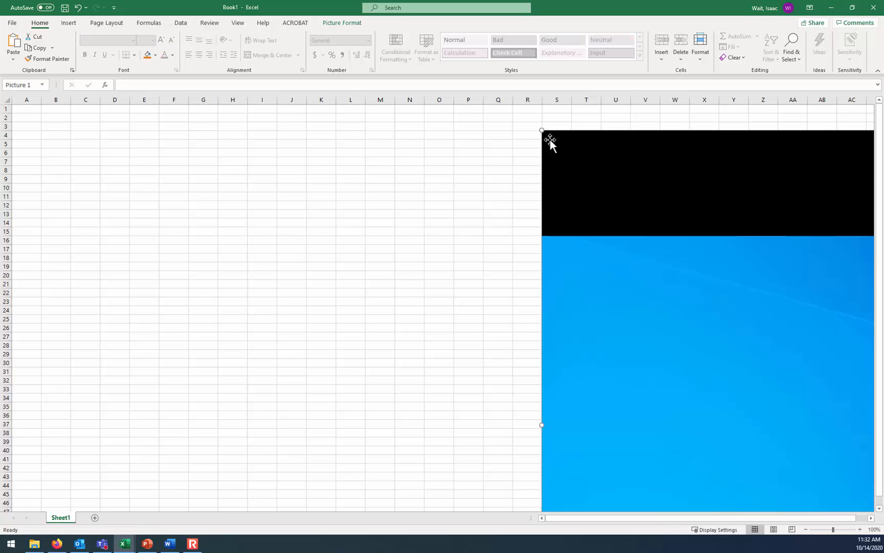
pyautogui.moveTo(541, 131); pyautogui.dragTo(276, 332)
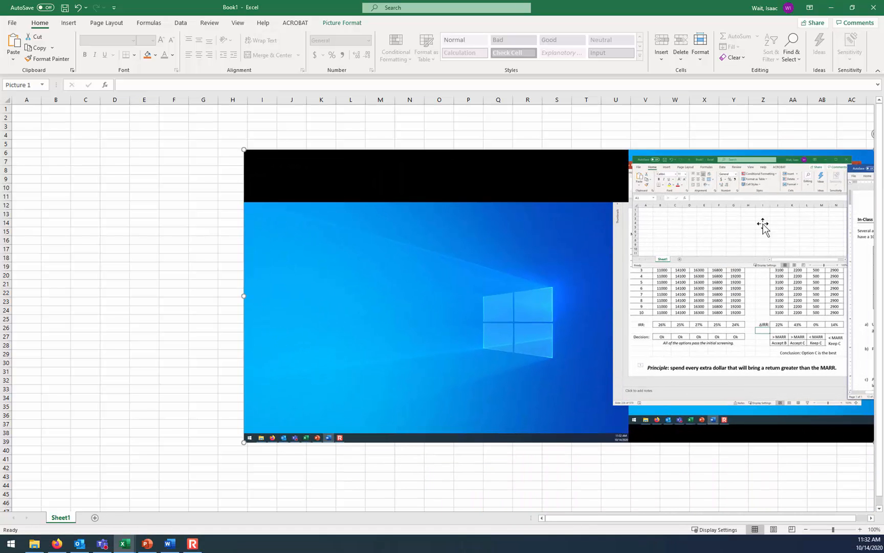
# Crop the pasted screenshot on both sides and below so only the exercise text and its alternatives table remain
pyautogui.click(342, 24)
pyautogui.click(783, 45)
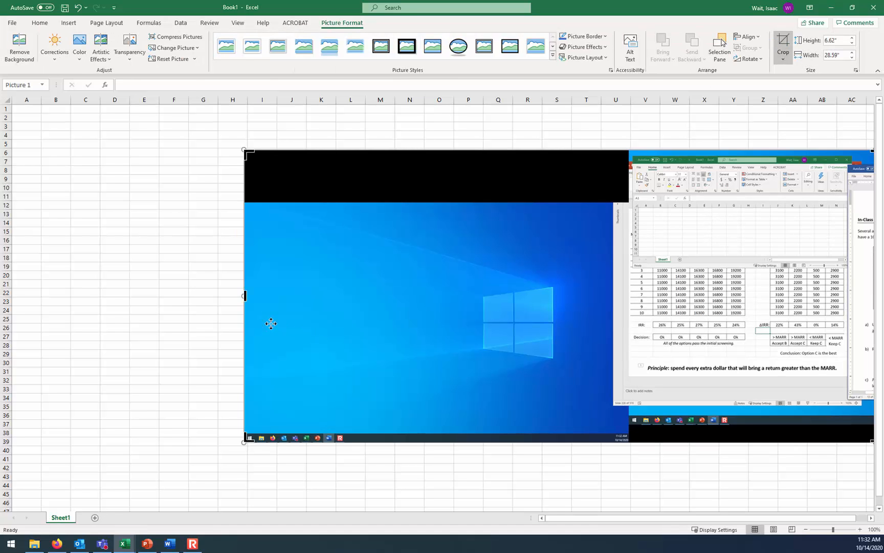
pyautogui.moveTo(244, 295); pyautogui.dragTo(850, 312)
pyautogui.click(821, 483)
pyautogui.moveTo(861, 351); pyautogui.dragTo(231, 353)
pyautogui.doubleClick(231, 353)
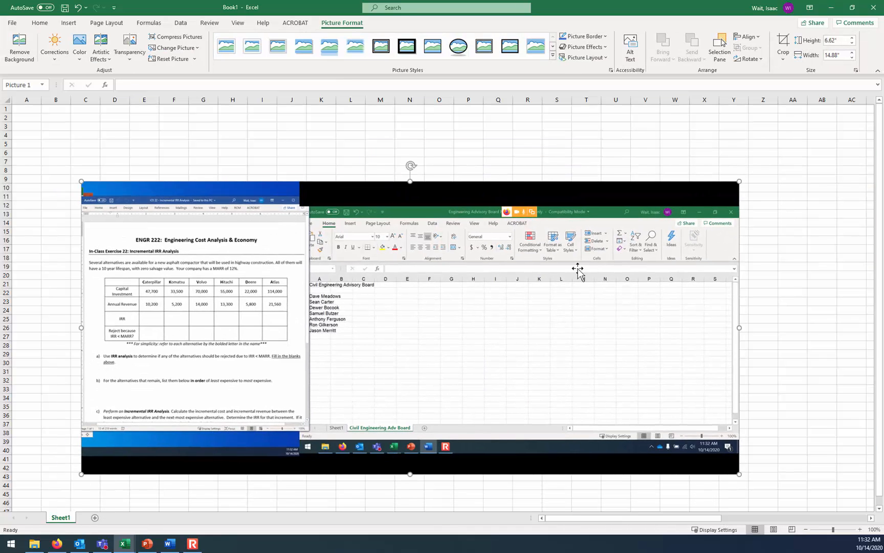
pyautogui.click(783, 46)
pyautogui.moveTo(737, 328); pyautogui.dragTo(291, 328)
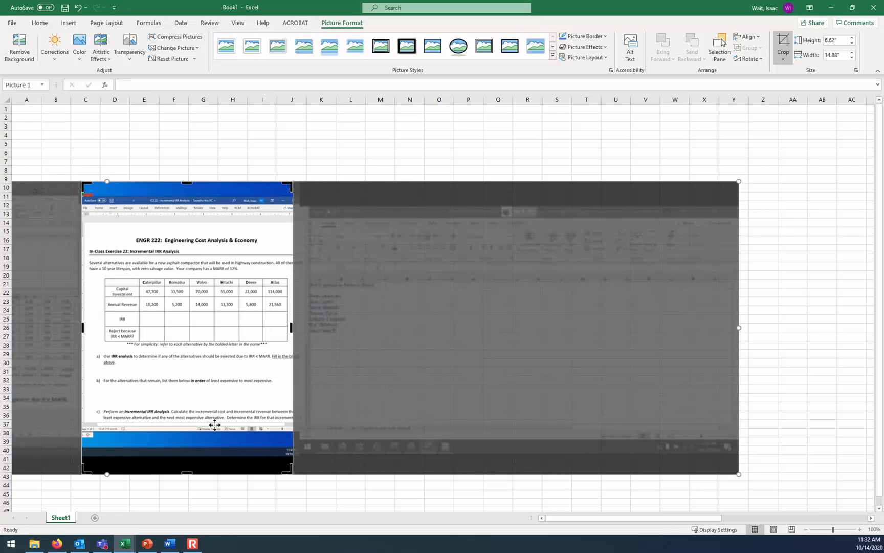
pyautogui.moveTo(189, 473); pyautogui.dragTo(189, 350)
pyautogui.click(778, 488)
# Enlarge the cropped exercise picture to about 6.1 by 7.6 inches and place it over columns Q to AB
pyautogui.moveTo(153, 292); pyautogui.dragTo(514, 253)
pyautogui.moveTo(653, 311); pyautogui.dragTo(776, 410)
pyautogui.hotkey('alt', 'Tab')
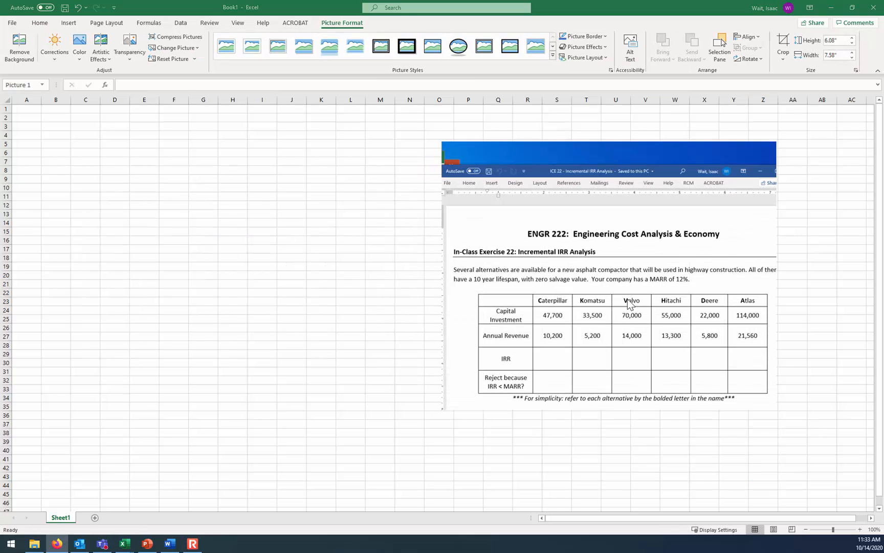
pyautogui.click(688, 277)
pyautogui.moveTo(662, 300); pyautogui.dragTo(721, 331)
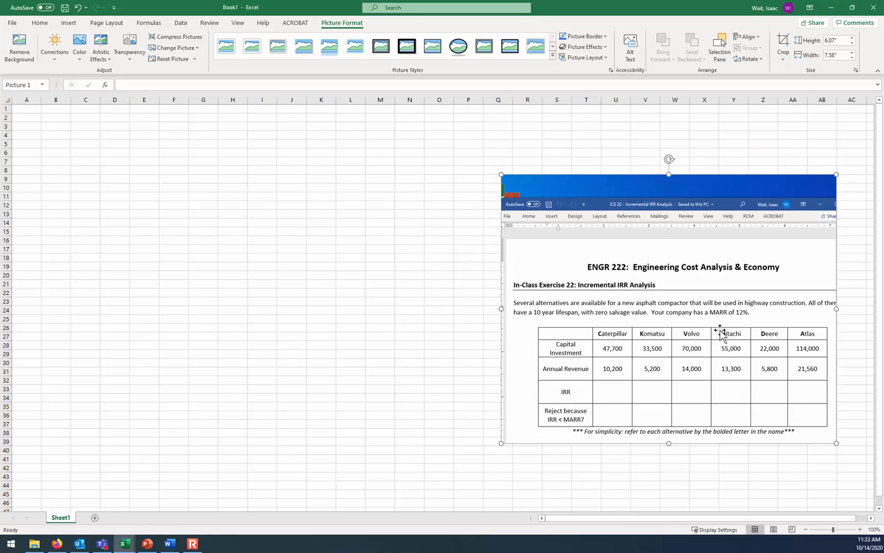
# Enter the label "MARR:" in A2 and the rate 0.12 in B2
pyautogui.click(29, 118)
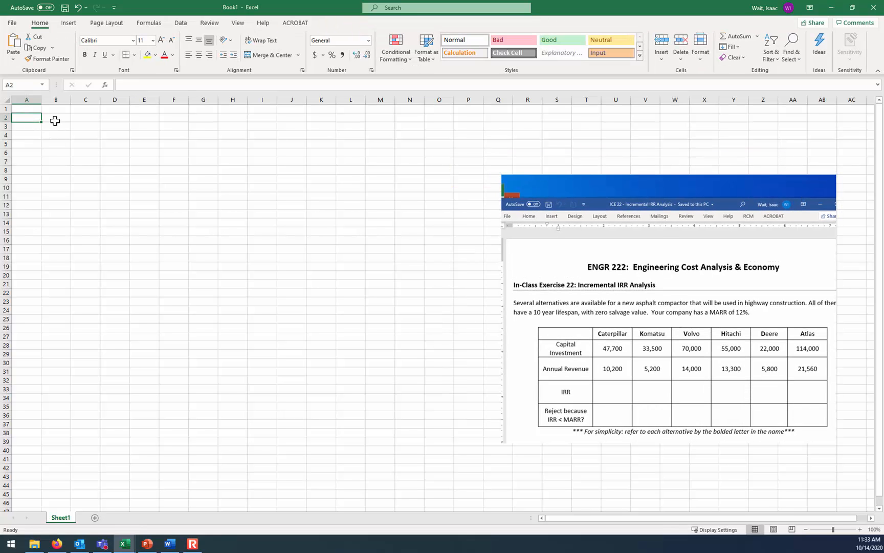
pyautogui.write('MAR')
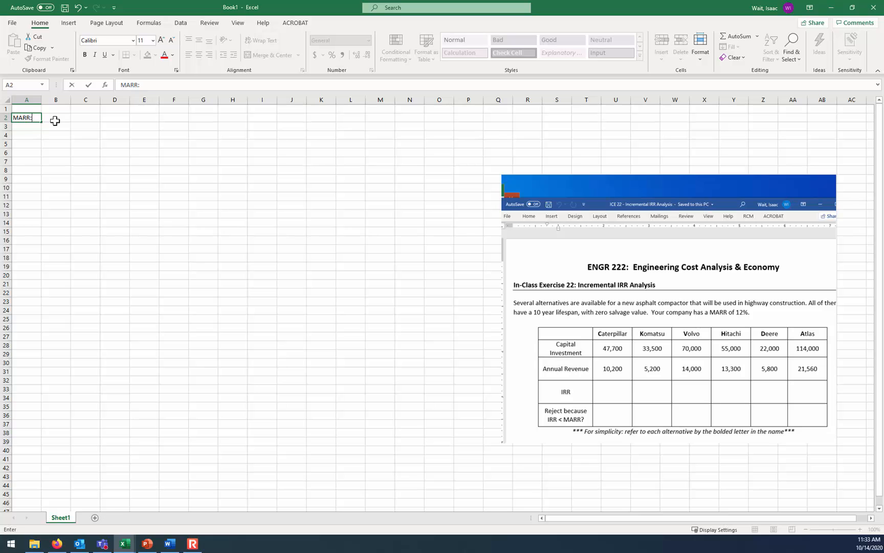
pyautogui.write('R:')
pyautogui.click(55, 120)
pyautogui.write('0.12')
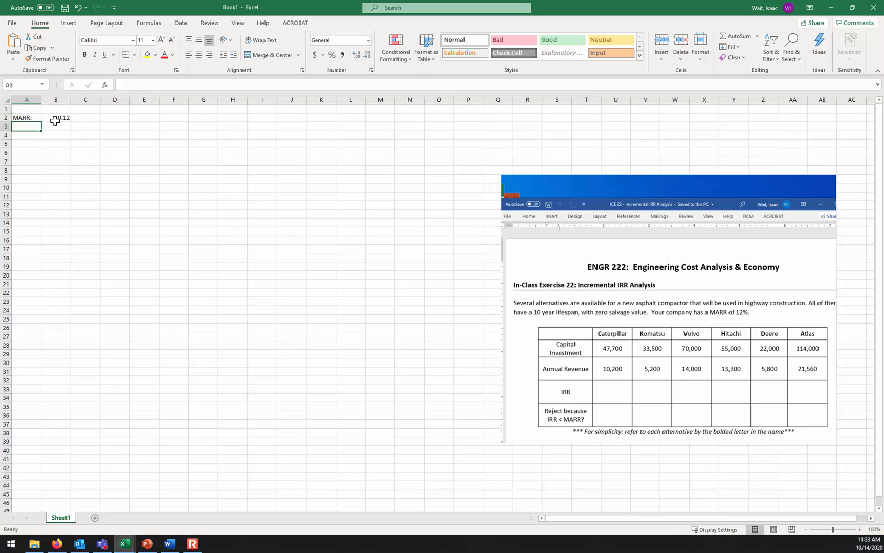
# Reposition and shrink the exercise picture so it covers columns J to P beside the empty working area
pyautogui.moveTo(545, 283); pyautogui.dragTo(287, 234)
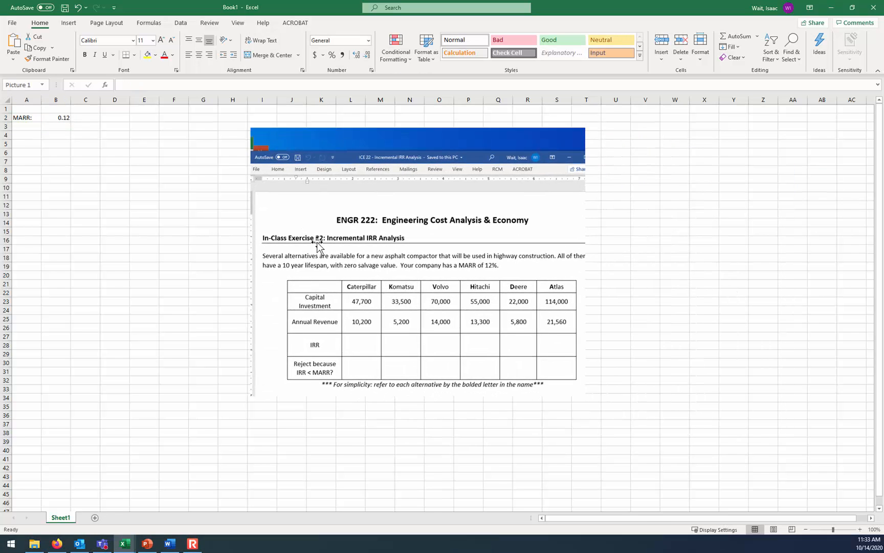
pyautogui.click(860, 529)
pyautogui.click(860, 529)
pyautogui.click(860, 529)
pyautogui.click(860, 529)
pyautogui.click(860, 529)
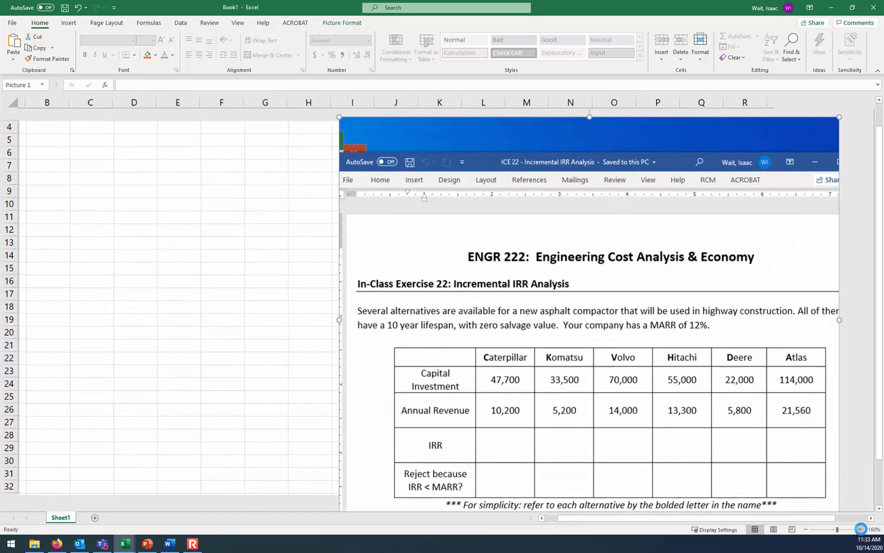
pyautogui.click(860, 529)
pyautogui.click(860, 529)
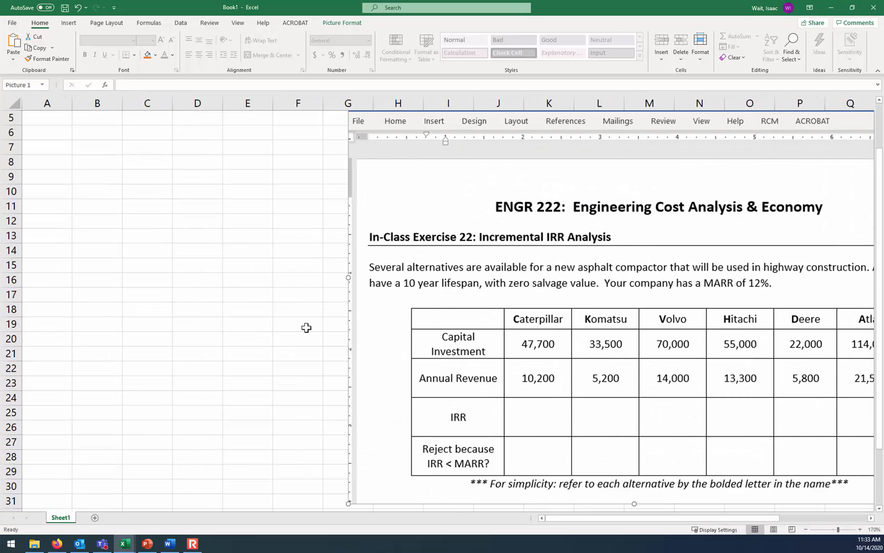
pyautogui.click(197, 250)
pyautogui.scroll(2, 233, 283)
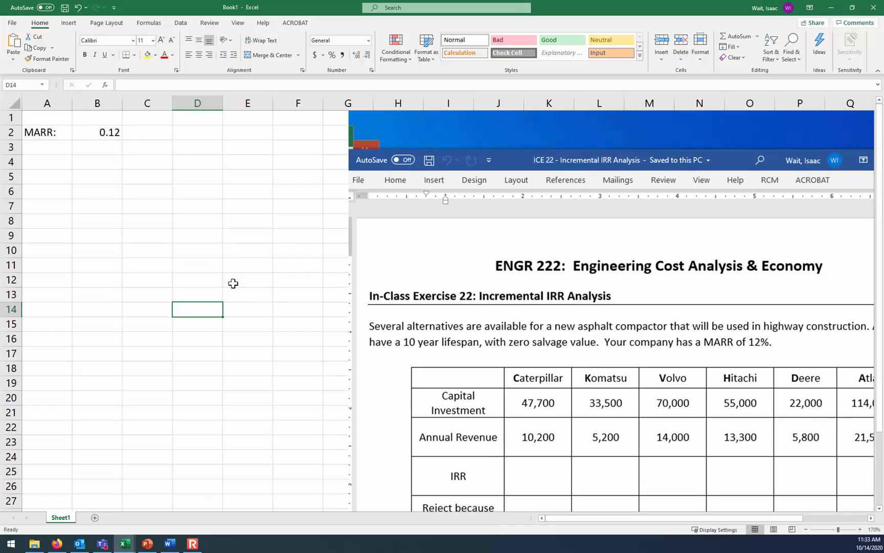
pyautogui.moveTo(409, 216); pyautogui.dragTo(417, 268)
pyautogui.moveTo(356, 164); pyautogui.dragTo(522, 162)
# Enter the row 4 headers Year, Deere, Komatsu, Cat, Hitachi, Volvo and Atlas in columns A to G
pyautogui.click(37, 160)
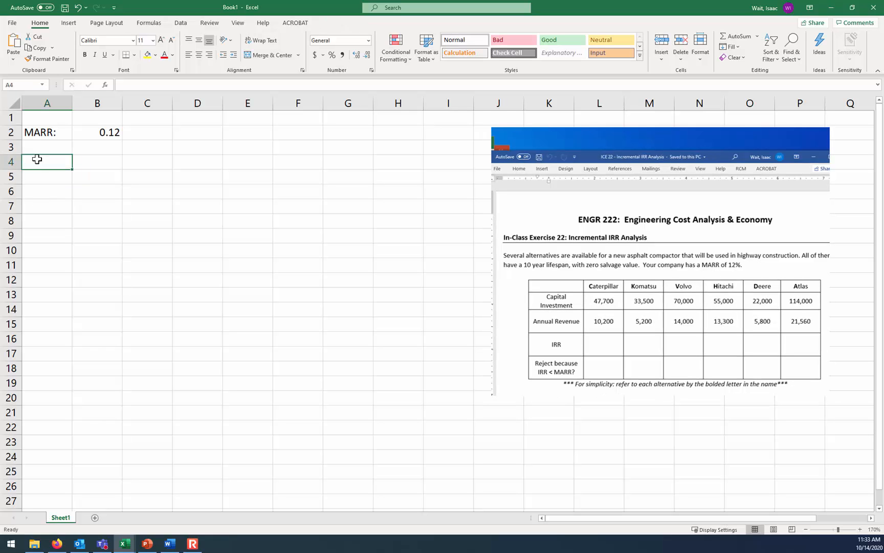
pyautogui.write('Year')
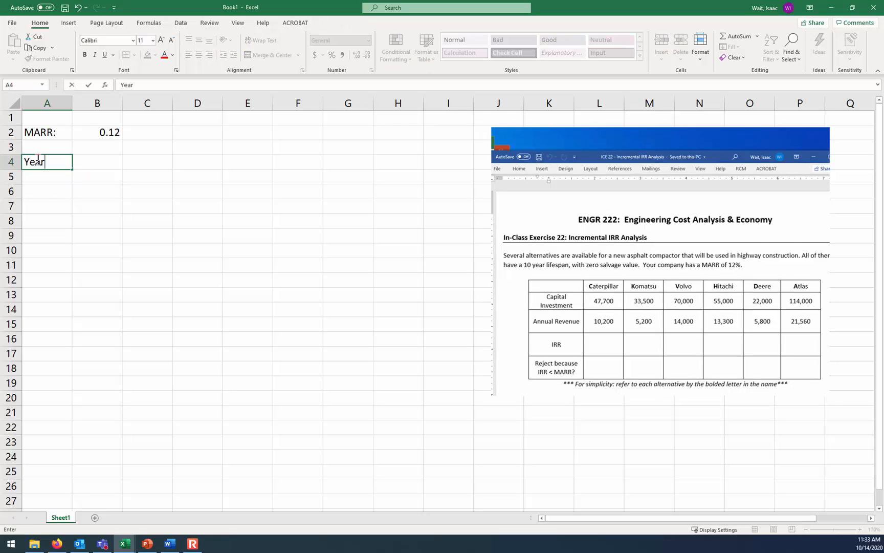
pyautogui.press('Tab')
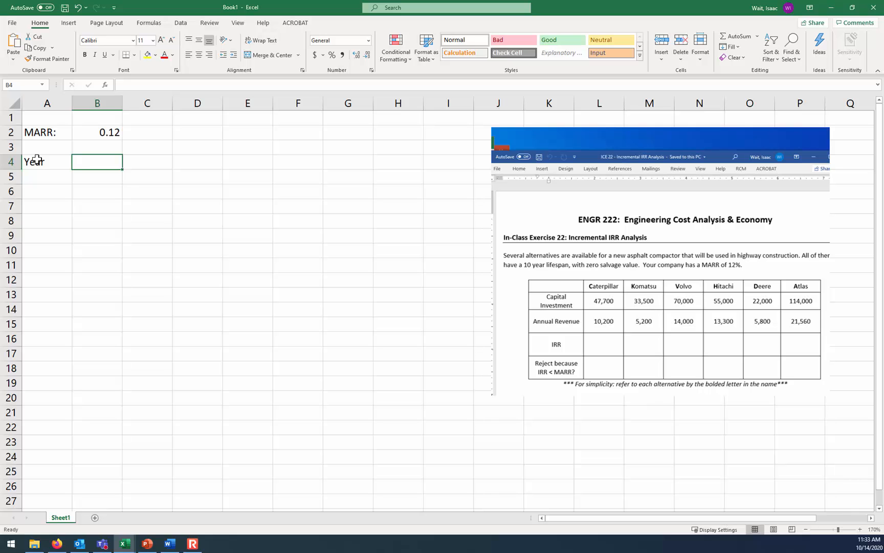
pyautogui.write('Deere')
pyautogui.press('Tab')
pyautogui.write('Komat')
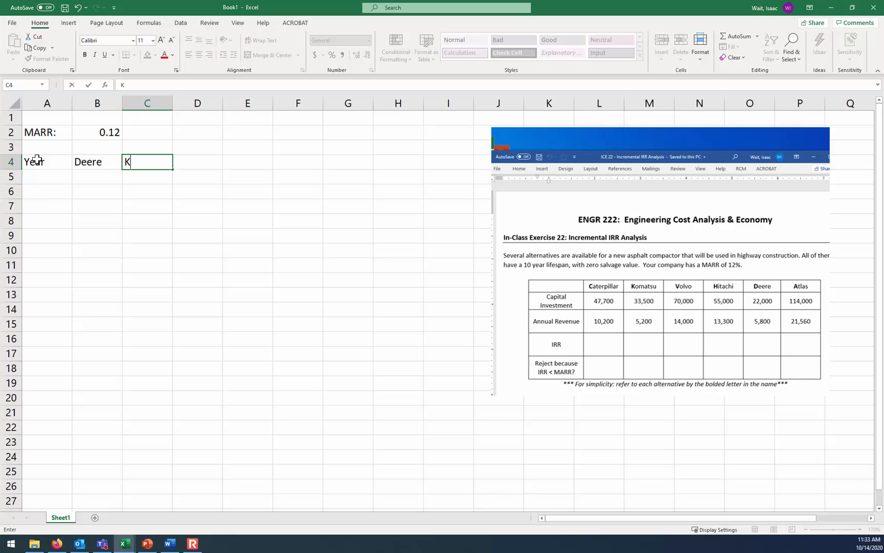
pyautogui.press('Tab')
pyautogui.write('Ca')
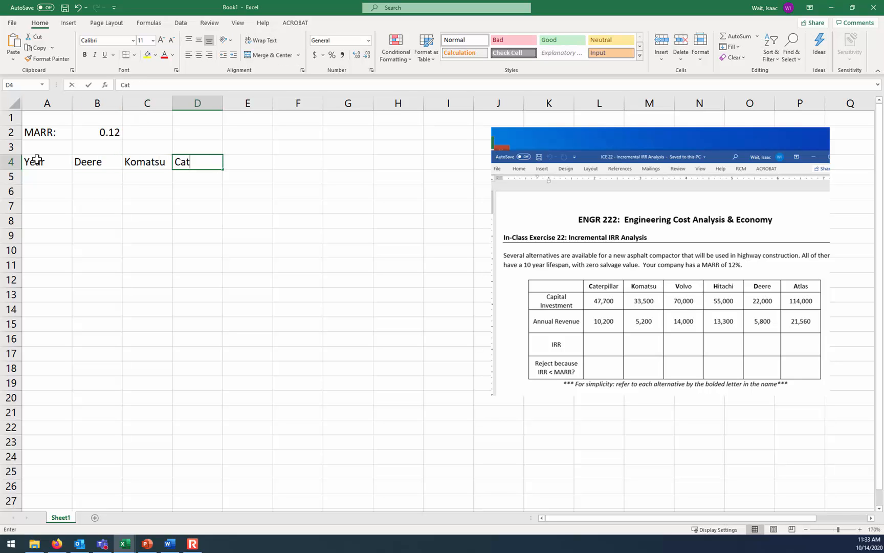
pyautogui.press('Tab')
pyautogui.write('Hitachi')
pyautogui.press('Tab')
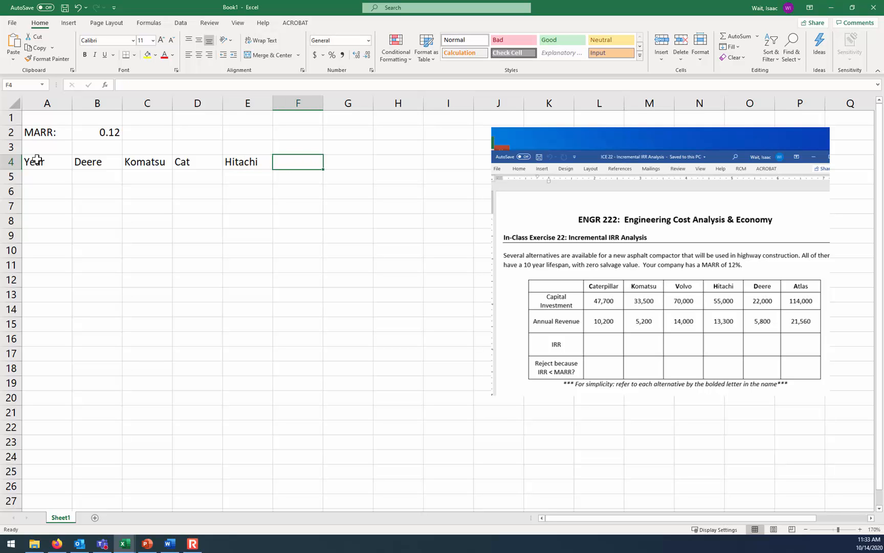
pyautogui.press('Tab')
pyautogui.write('Atlas')
# Fill the Year column with 0 through 10 in cells A5 to A15
pyautogui.press('Down')
pyautogui.press('Left')
pyautogui.press('Left')
pyautogui.press('Left')
pyautogui.press('Left')
pyautogui.press('Left')
pyautogui.press('Left')
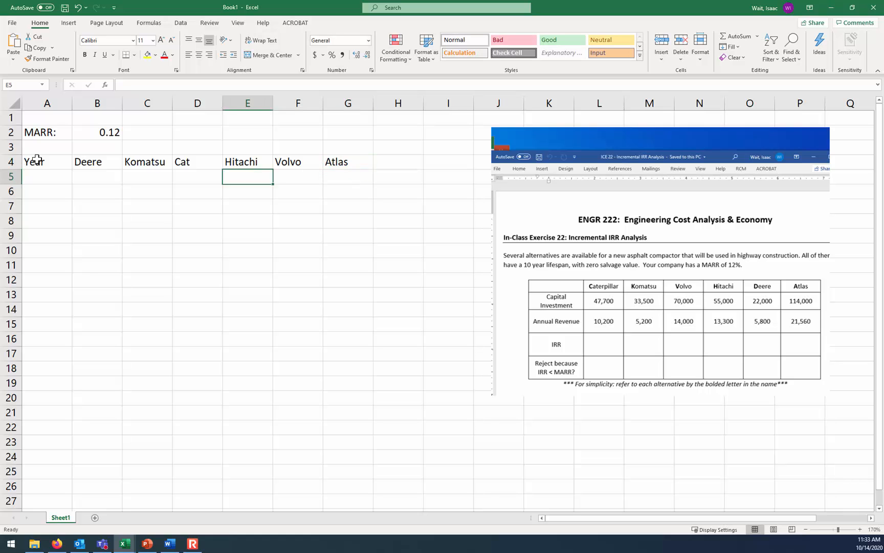
pyautogui.write('0')
pyautogui.press('Return')
pyautogui.write('1')
pyautogui.press('Return')
pyautogui.click(44, 181)
pyautogui.moveTo(44, 181); pyautogui.dragTo(75, 330)
# Enter Deere's cash flows: -22000 in year 0 and 5800 for each of years 1 to 10
pyautogui.click(99, 182)
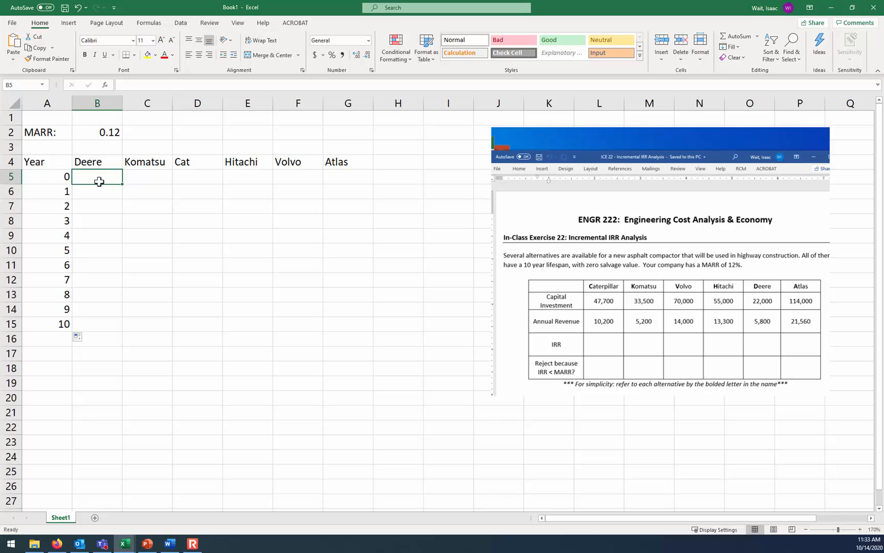
pyautogui.write('-22000')
pyautogui.press('Tab')
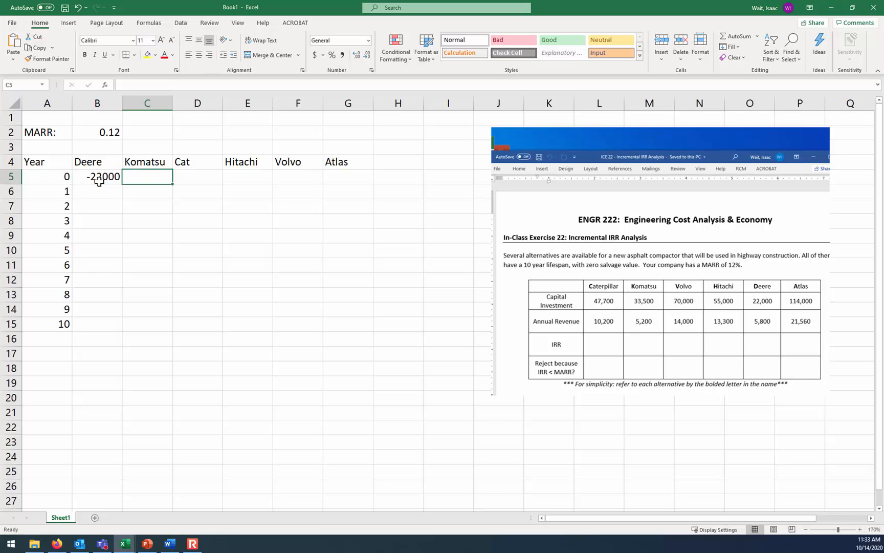
pyautogui.press('Return')
pyautogui.write('580')
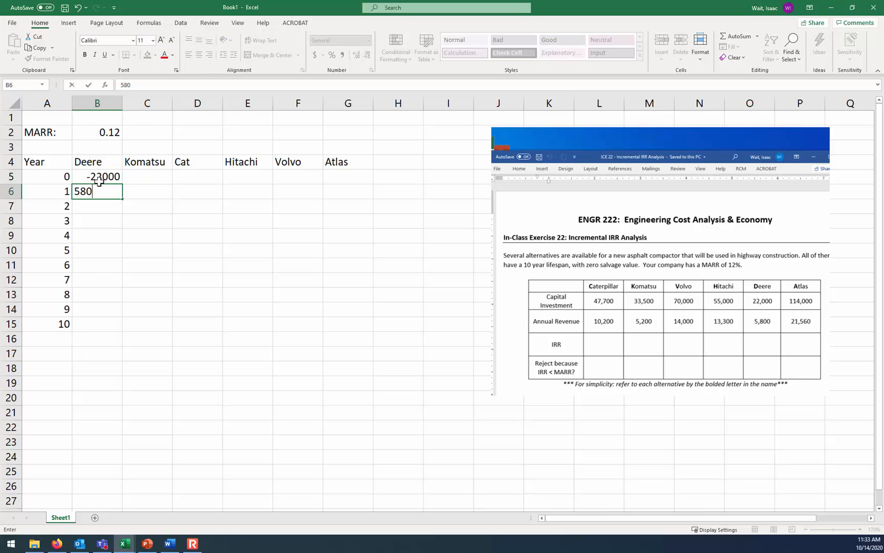
pyautogui.write('0')
pyautogui.press('Return')
pyautogui.click(100, 190)
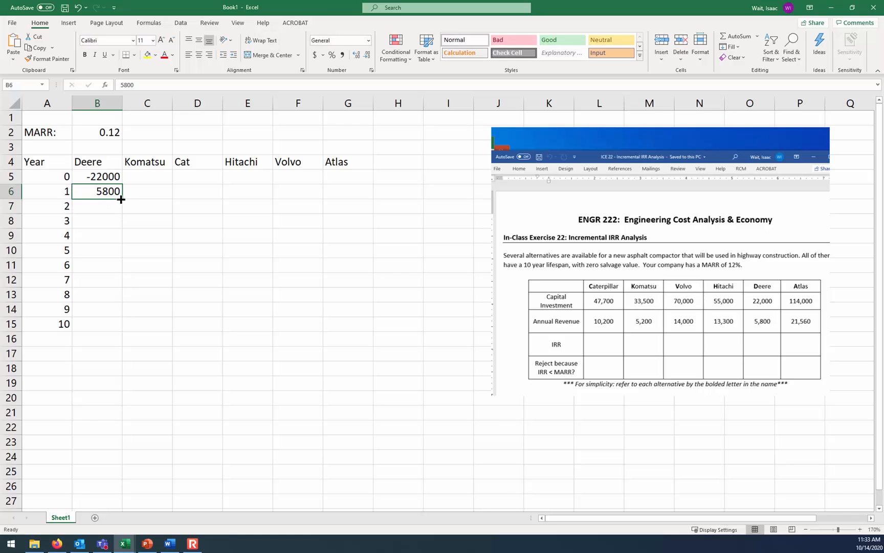
pyautogui.doubleClick(123, 200)
# Enter Komatsu's cash flows: -33500 in year 0 and 5200 for each of years 1 to 10
pyautogui.click(138, 175)
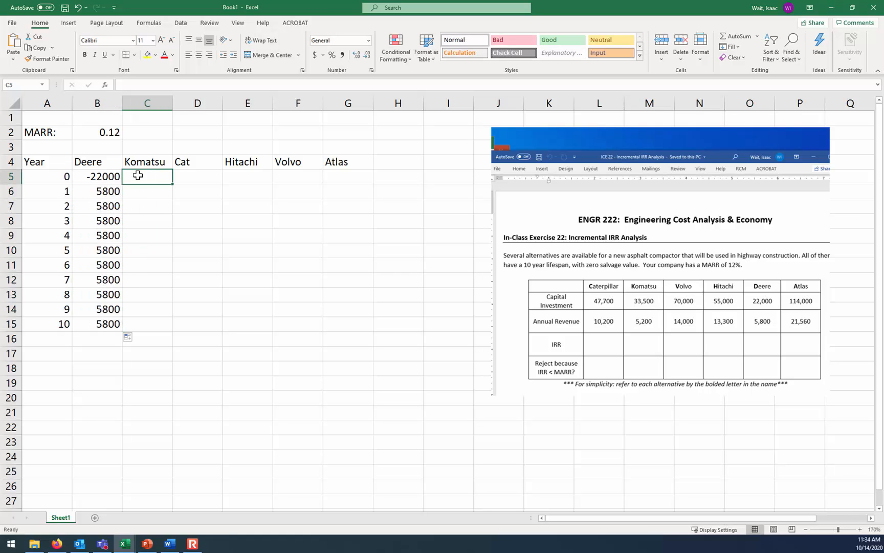
pyautogui.write('-33500')
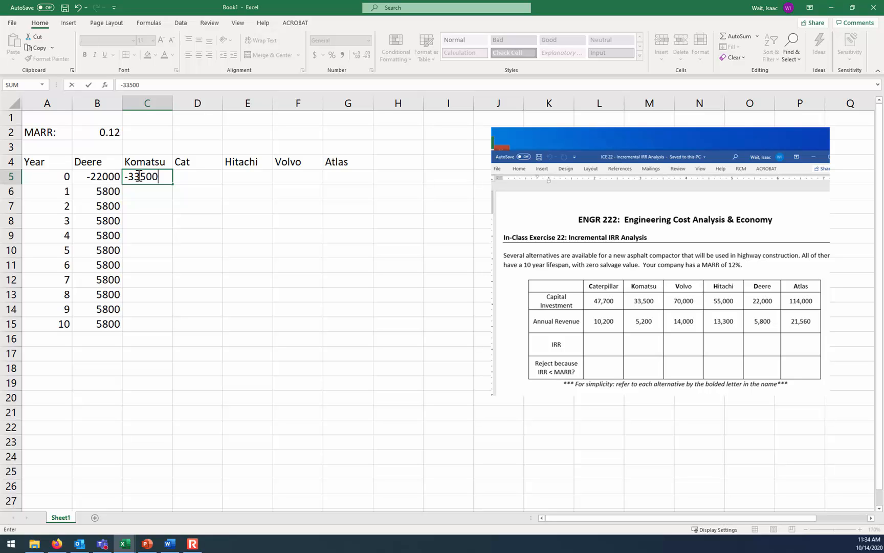
pyautogui.press('Return')
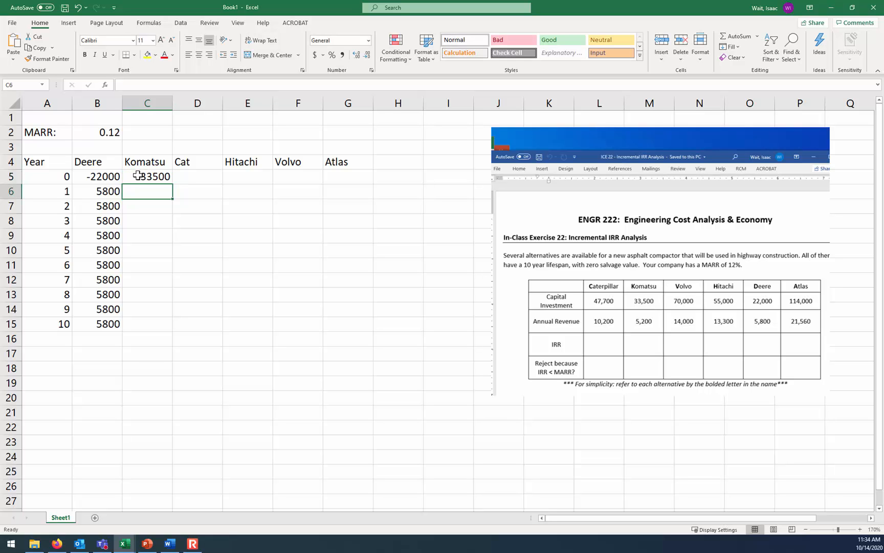
pyautogui.write('5200')
pyautogui.press('Return')
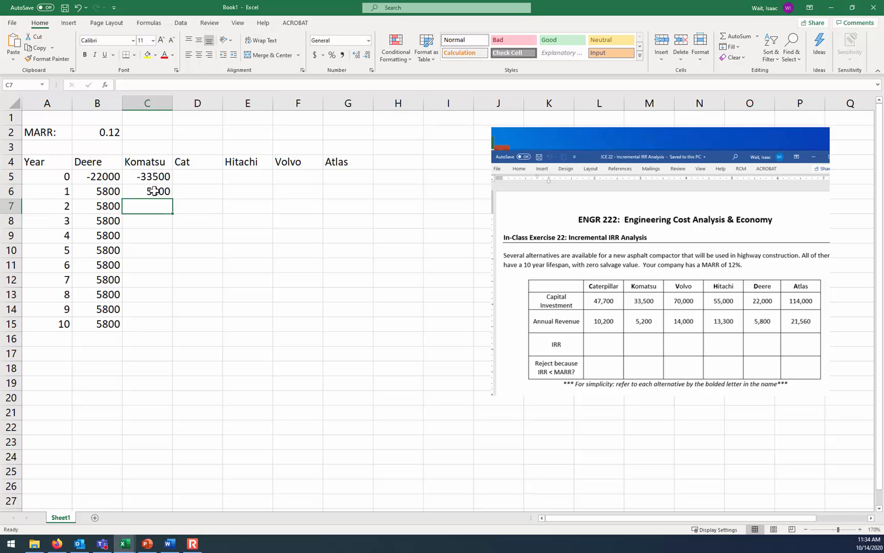
pyautogui.click(169, 194)
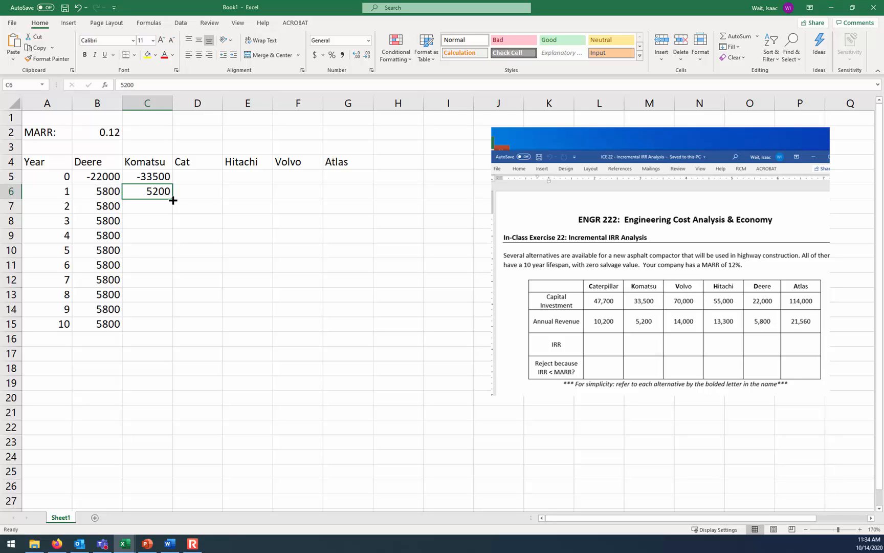
pyautogui.moveTo(173, 200); pyautogui.dragTo(173, 328)
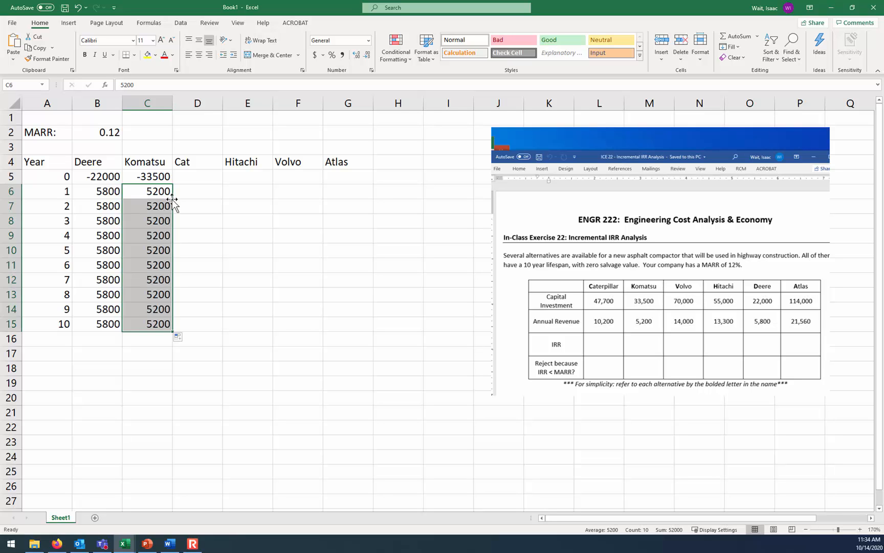
# Enter Cat's cash flows: -47700 in year 0 and 10200 for each of years 1 to 10
pyautogui.click(198, 178)
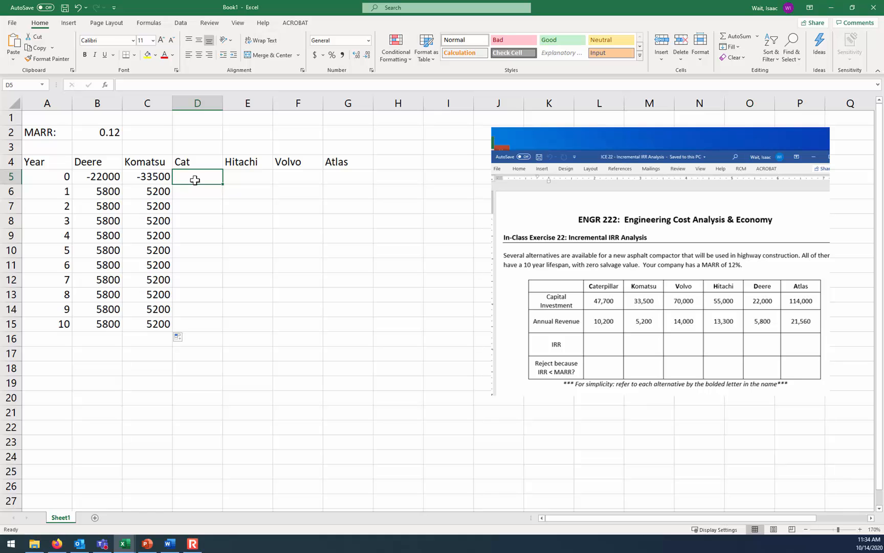
pyautogui.write('-47700')
pyautogui.press('Return')
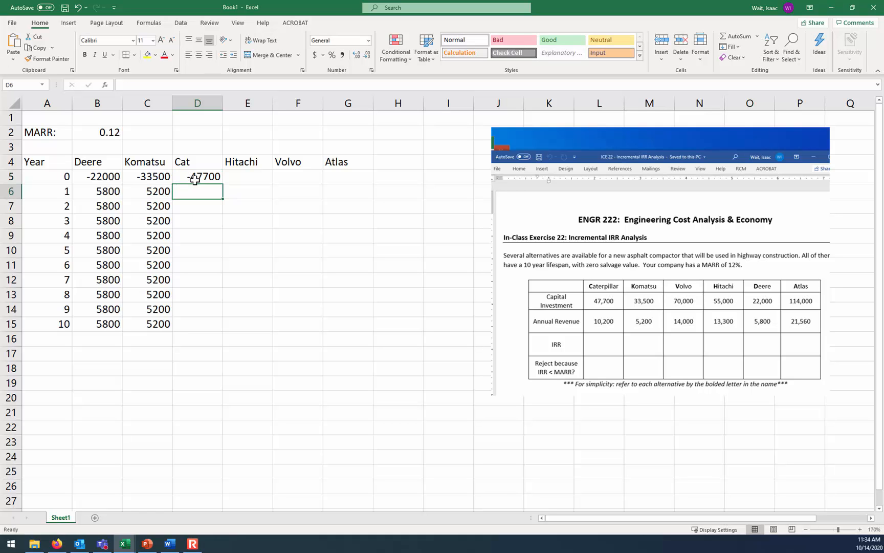
pyautogui.write('10200')
pyautogui.press('Return')
pyautogui.click(204, 193)
pyautogui.doubleClick(224, 202)
# Enter Hitachi's cash flows: -55000 in year 0 and 13300 for each of years 1 to 10
pyautogui.click(249, 177)
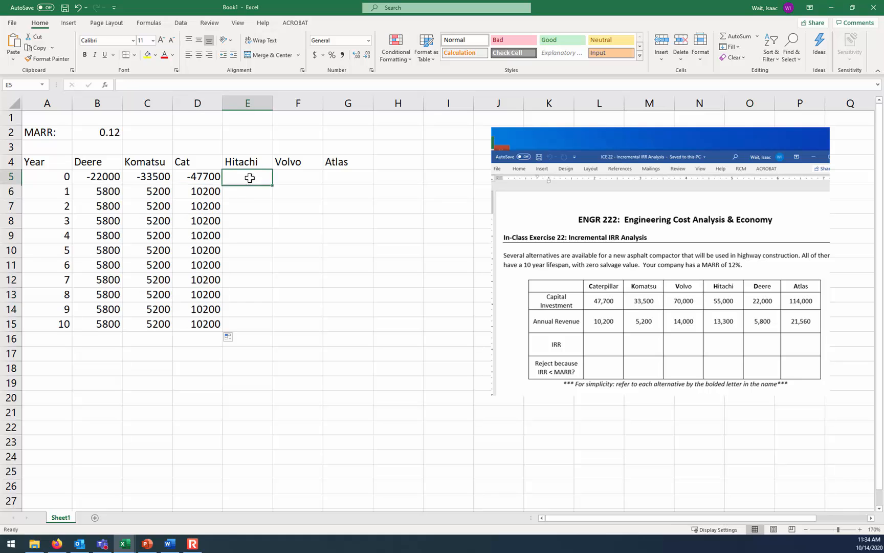
pyautogui.write('-55000')
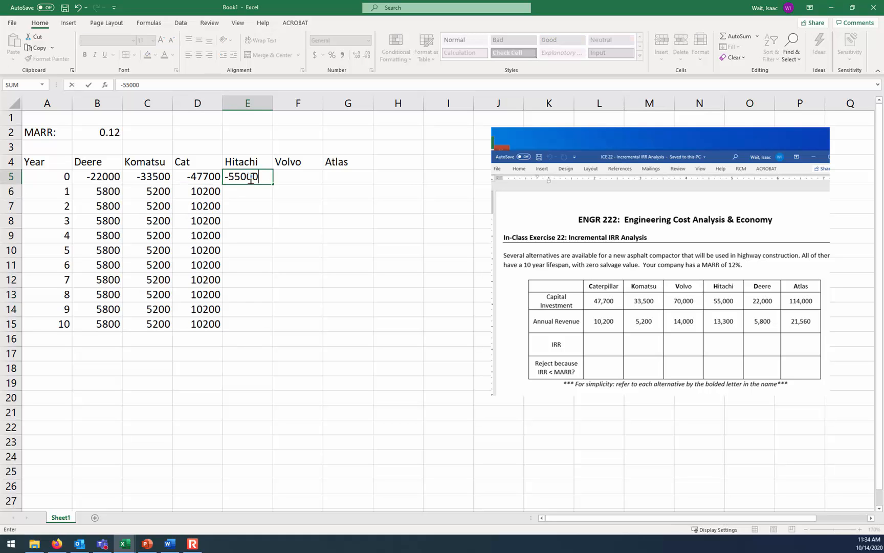
pyautogui.press('Return')
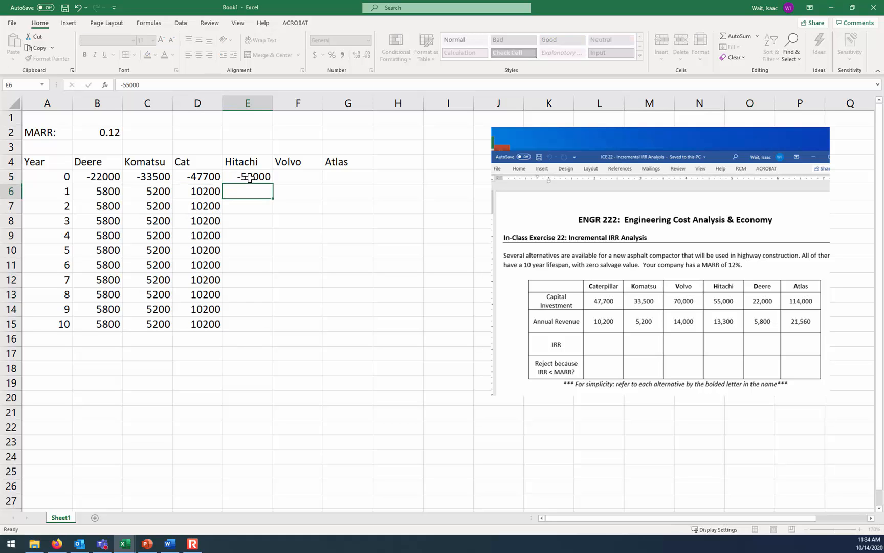
pyautogui.write('13300')
pyautogui.press('Return')
pyautogui.click(270, 191)
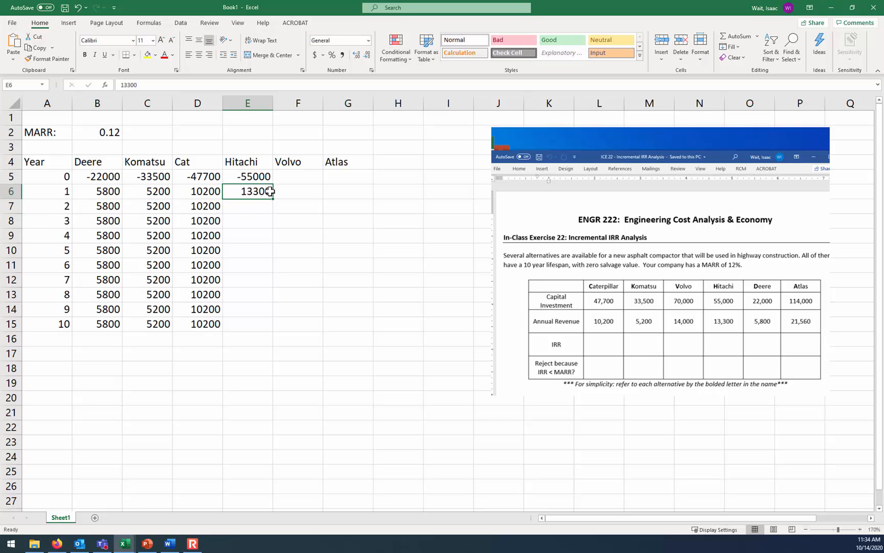
pyautogui.moveTo(275, 200); pyautogui.dragTo(274, 327)
# Enter Volvo's cash flows: -70000 in year 0 and 14000 for each of years 1 to 10
pyautogui.click(292, 178)
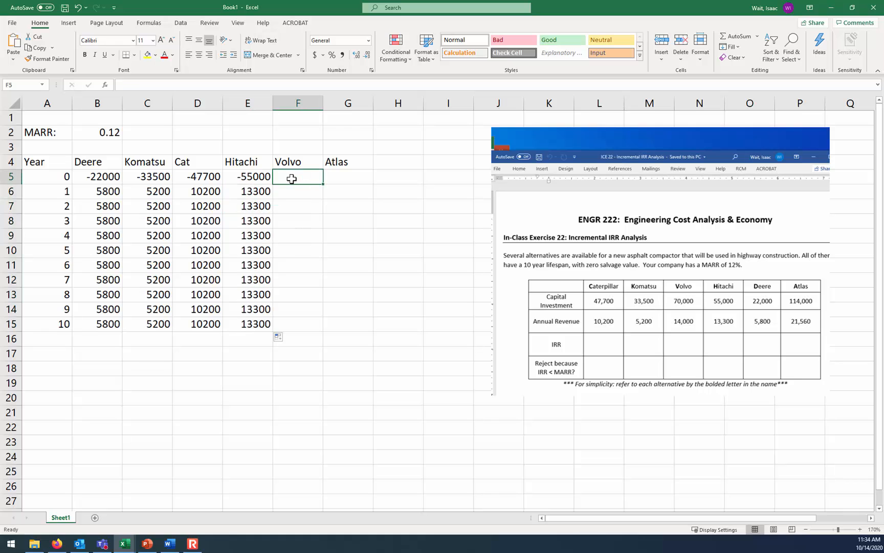
pyautogui.write('-70000')
pyautogui.press('Return')
pyautogui.write('1')
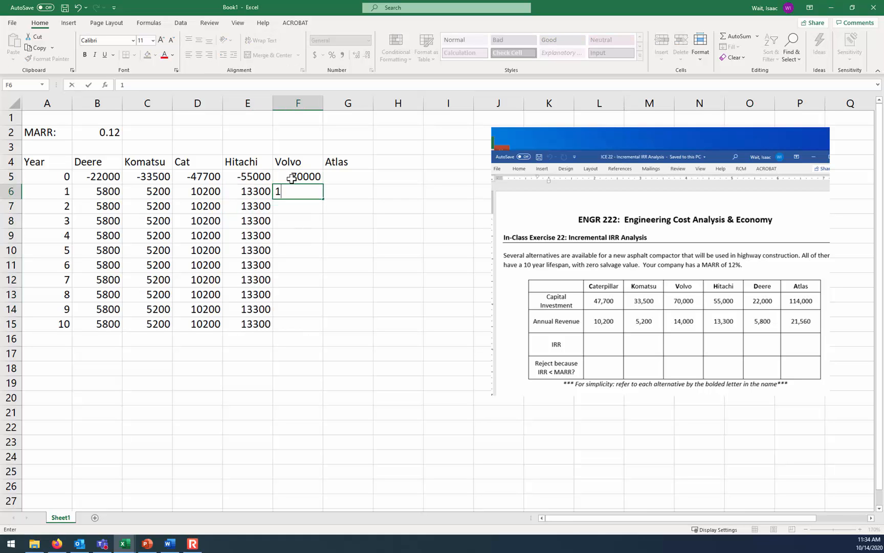
pyautogui.write('4000')
pyautogui.press('Return')
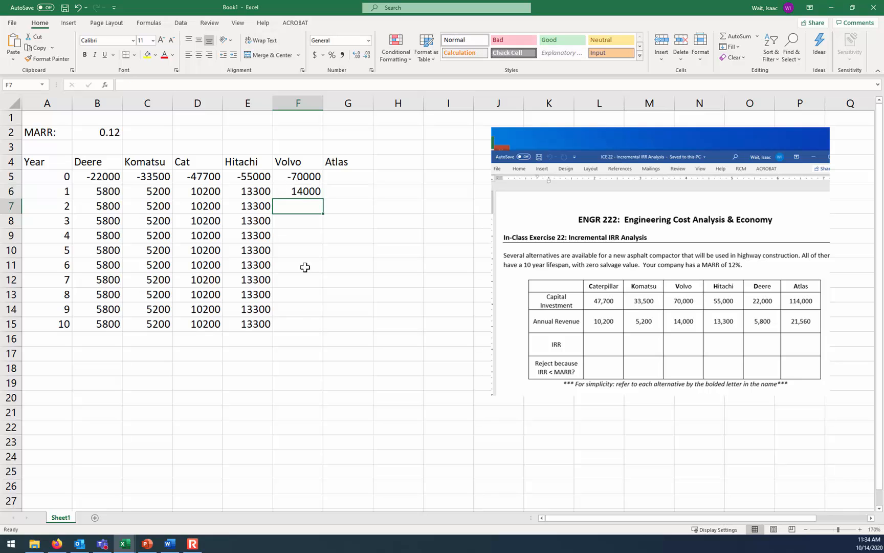
pyautogui.click(303, 194)
pyautogui.moveTo(325, 200); pyautogui.dragTo(322, 325)
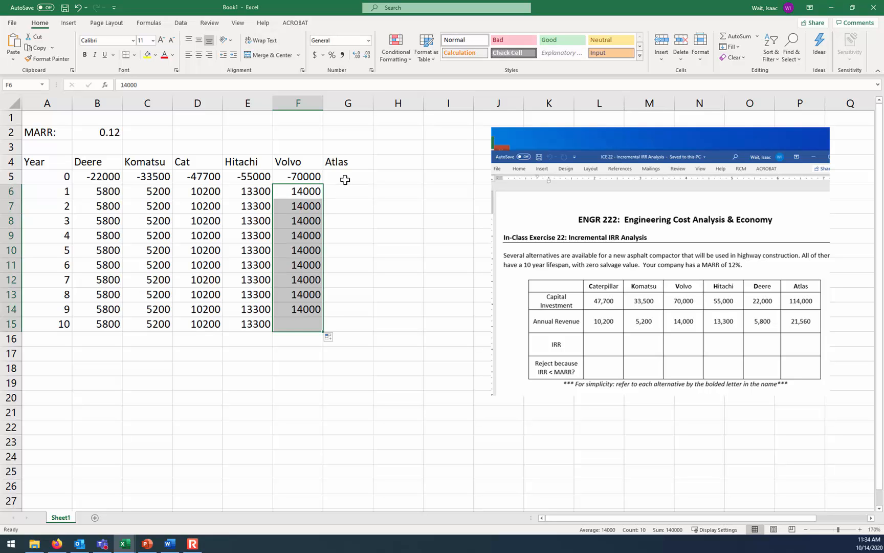
# Enter Atlas's cash flows: -114000 in year 0 and 21560 for each of years 1 to 10
pyautogui.click(344, 180)
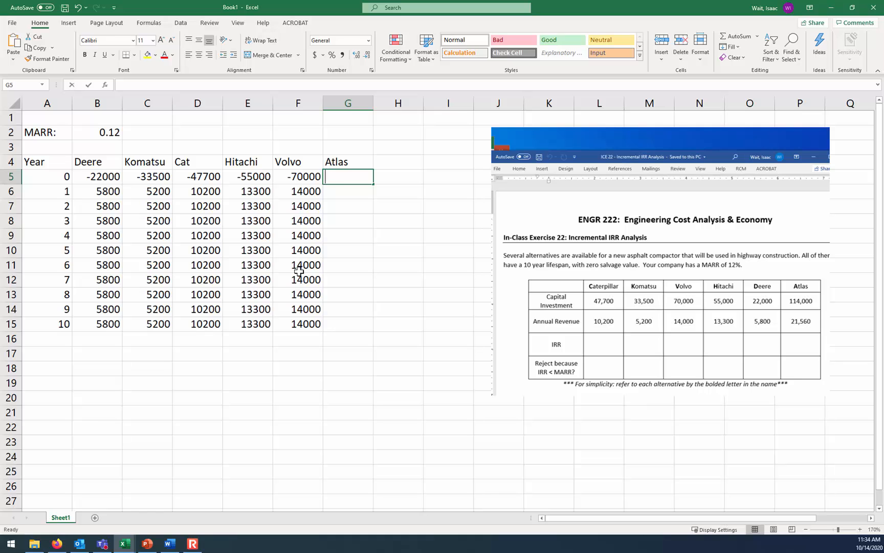
pyautogui.write('-114000')
pyautogui.press('Return')
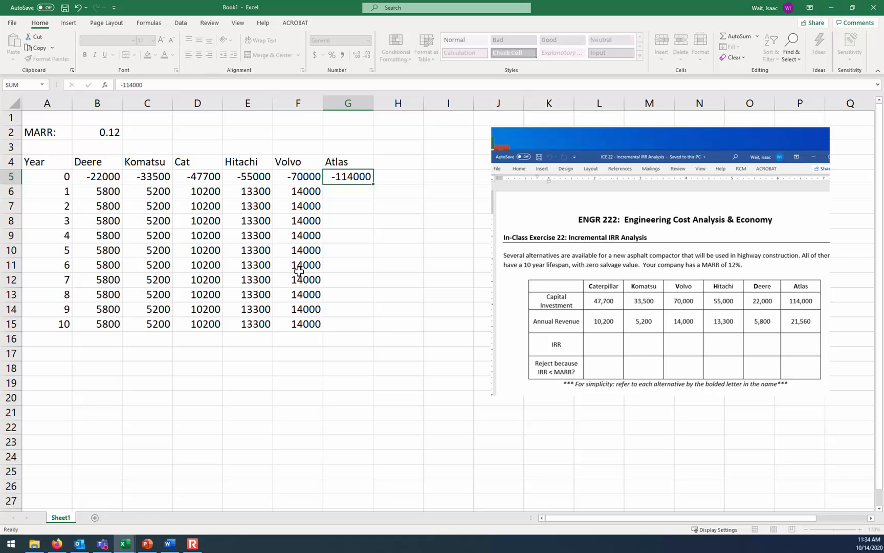
pyautogui.write('2156')
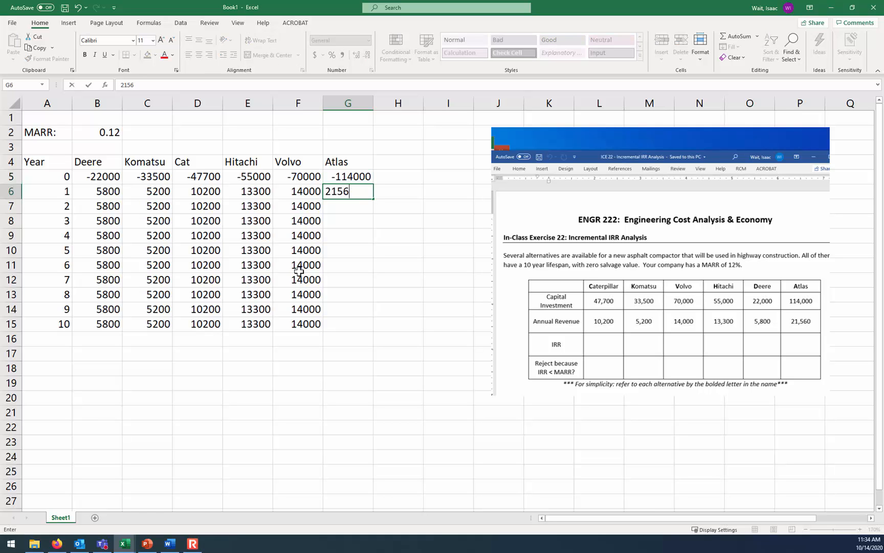
pyautogui.write('0')
pyautogui.press('Return')
pyautogui.click(353, 194)
pyautogui.moveTo(372, 197); pyautogui.dragTo(376, 330)
# Label cell A17 "IRR:" and calculate Deere's rate of return in B17 with the IRR function over B5:B15
pyautogui.click(66, 352)
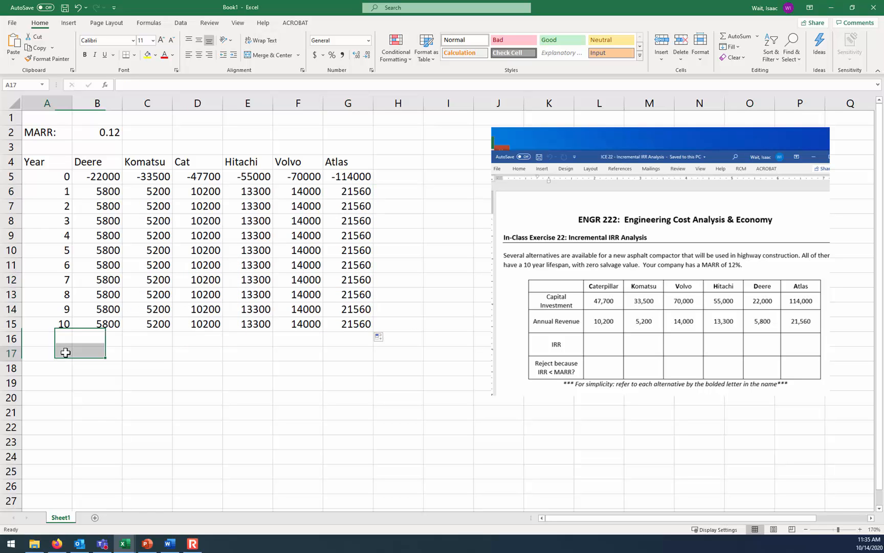
pyautogui.write('IRR:')
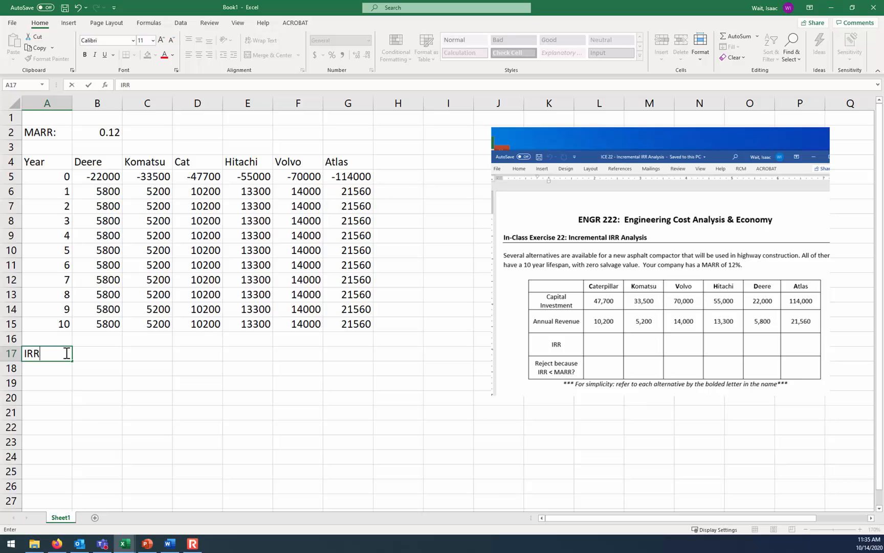
pyautogui.press('Tab')
pyautogui.write('=irr(')
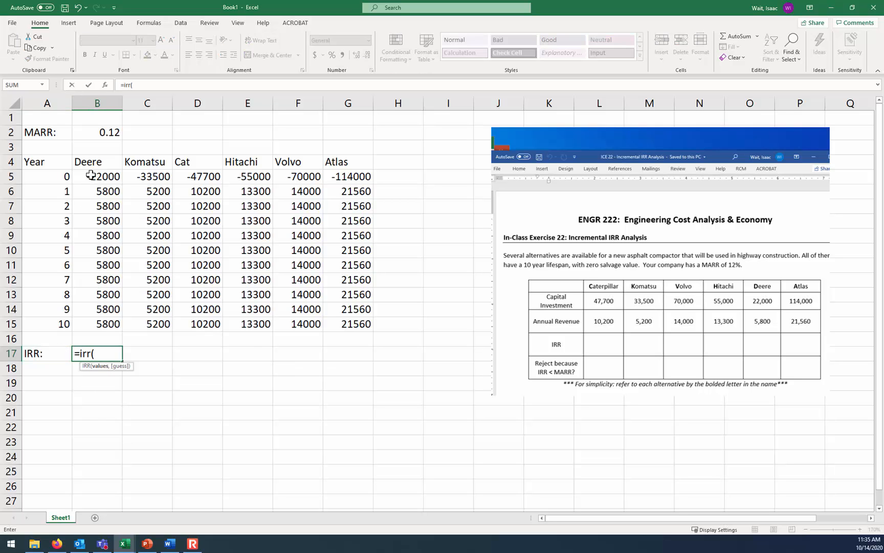
pyautogui.moveTo(87, 176); pyautogui.dragTo(98, 324)
pyautogui.press('Return')
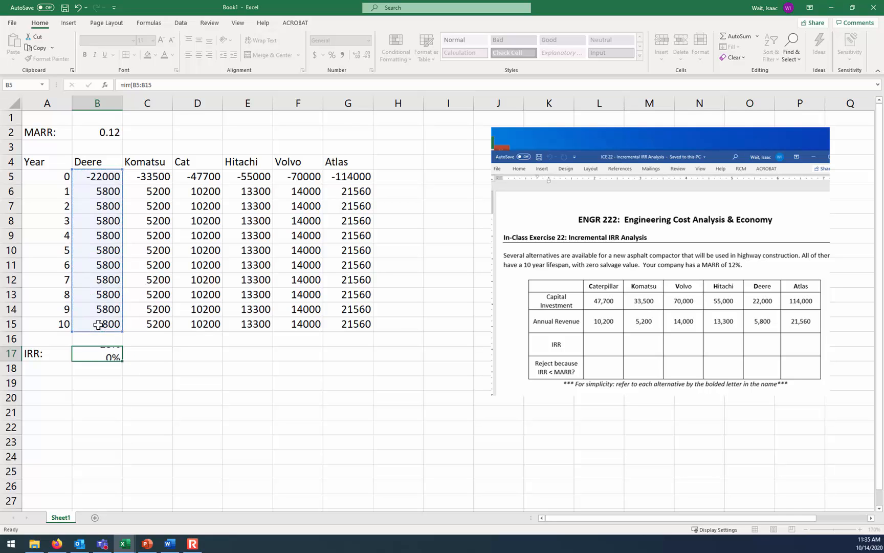
# Show Deere's IRR with one decimal place and copy the formula across to Atlas in G17
pyautogui.click(116, 358)
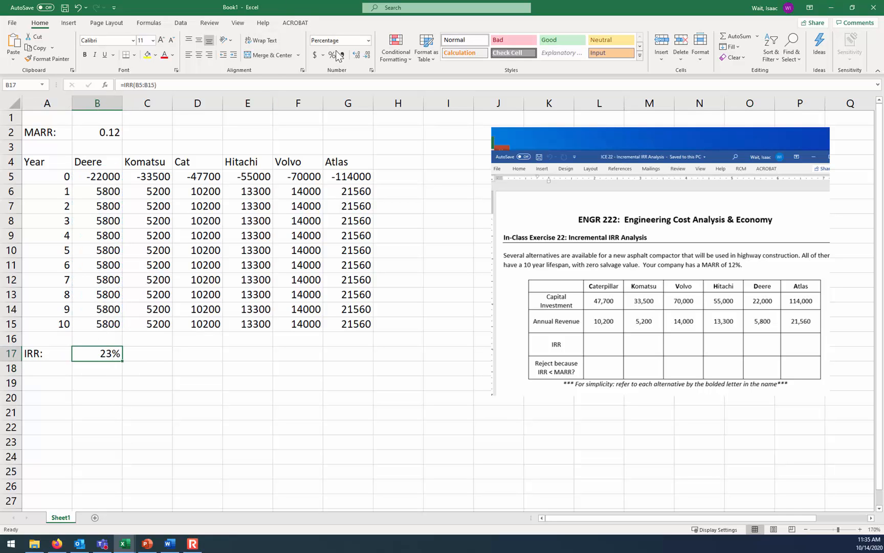
pyautogui.click(356, 55)
pyautogui.moveTo(124, 362); pyautogui.dragTo(365, 359)
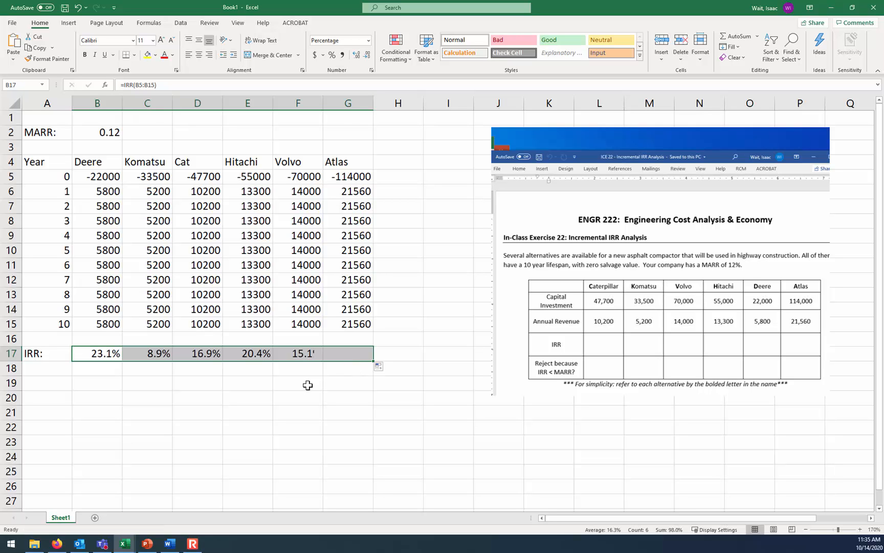
pyautogui.click(214, 389)
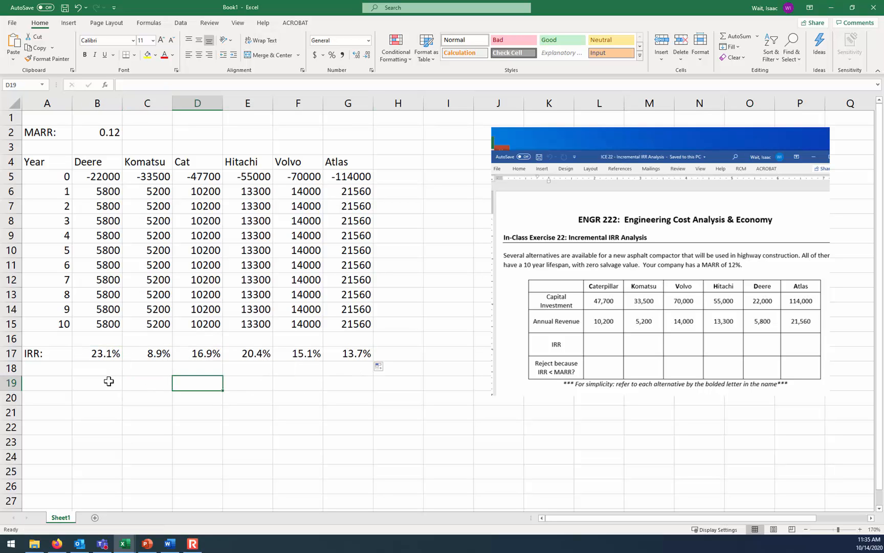
# Enter the label "Conclusion:" in cell A18 and widen column A to fit it
pyautogui.click(53, 369)
pyautogui.write('Conclusion:')
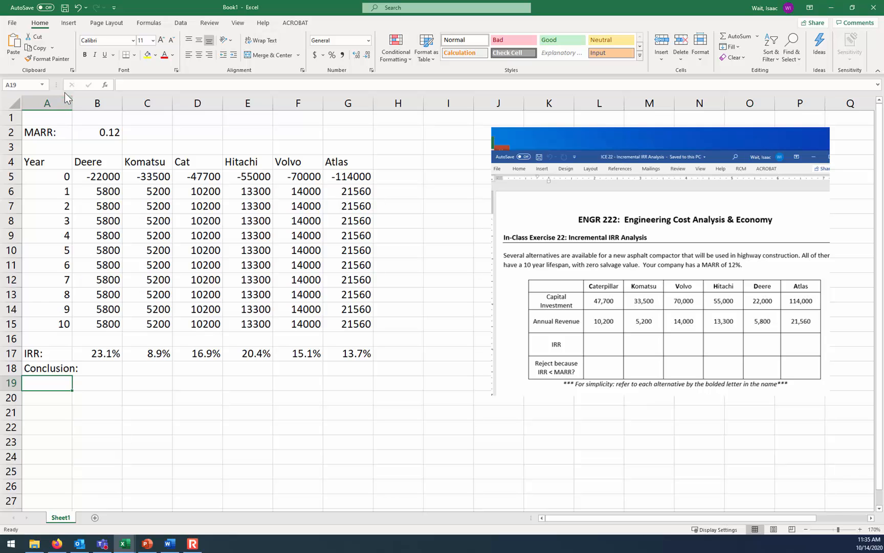
pyautogui.moveTo(74, 101); pyautogui.dragTo(81, 101)
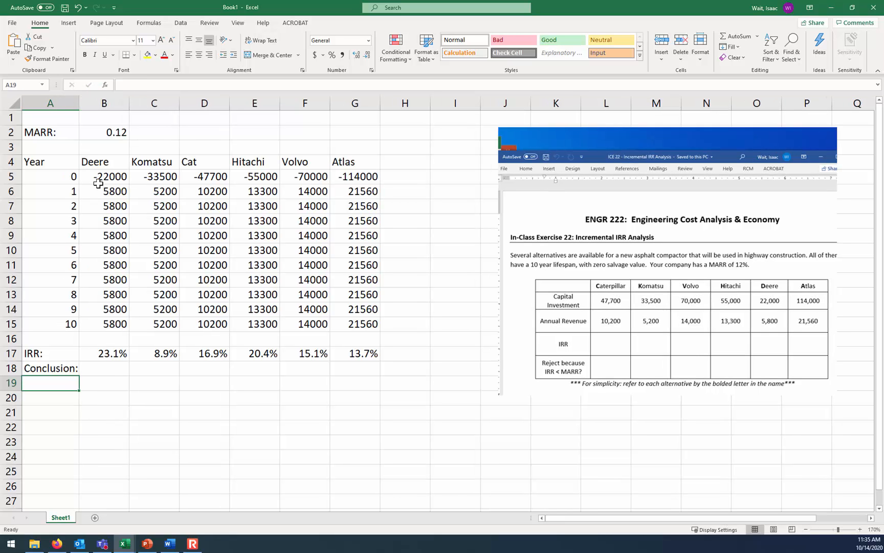
# Fill the Conclusion row with Reject for Komatsu and Ok for Deere, Cat, Hitachi, Volvo and Atlas
pyautogui.click(112, 368)
pyautogui.write('Ok')
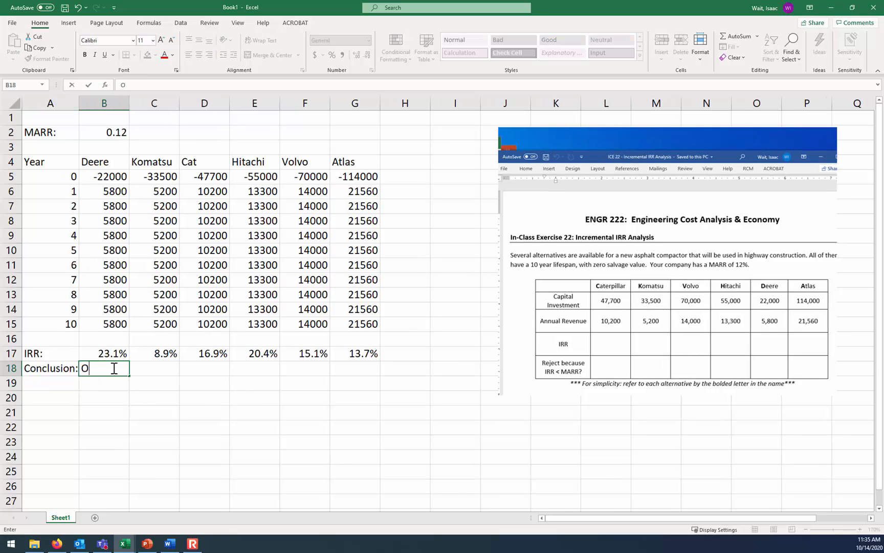
pyautogui.press('Tab')
pyautogui.write('Reject')
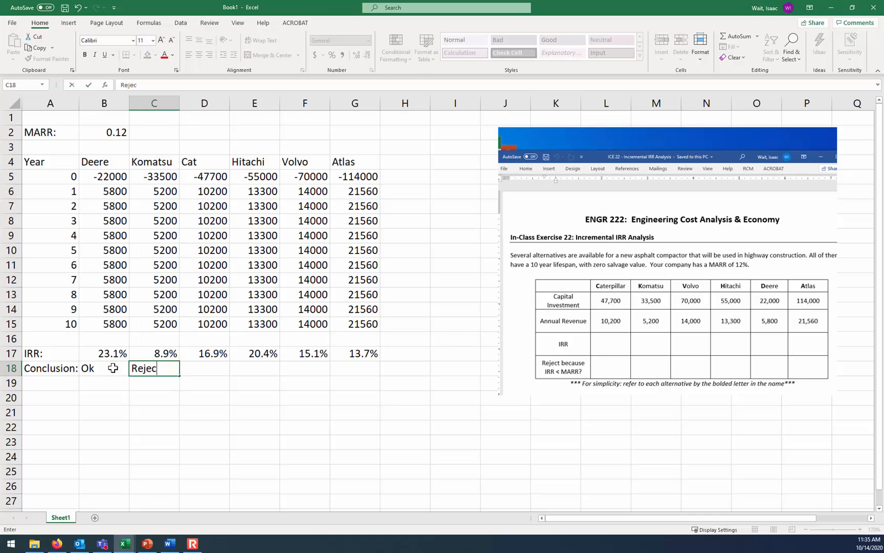
pyautogui.press('Tab')
pyautogui.write('Ok')
pyautogui.press('Tab')
pyautogui.write('Ok')
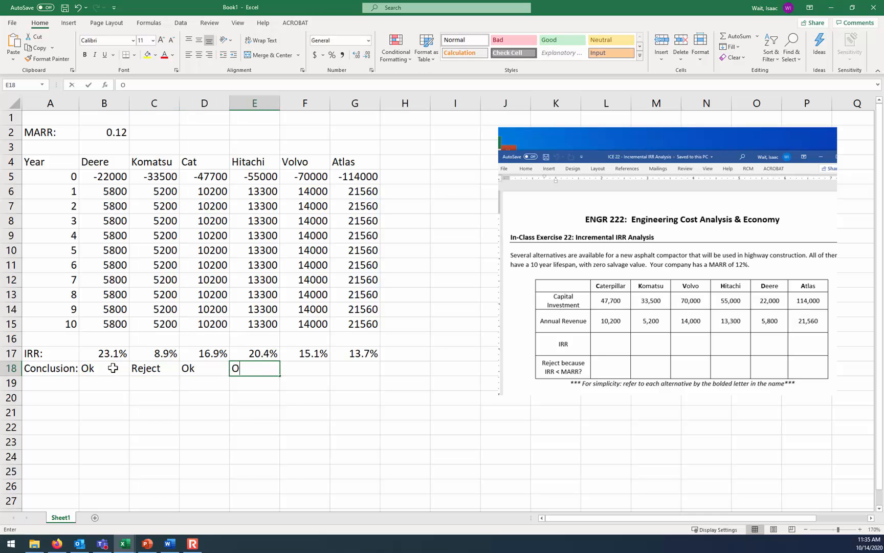
pyautogui.press('Tab')
pyautogui.write('O')
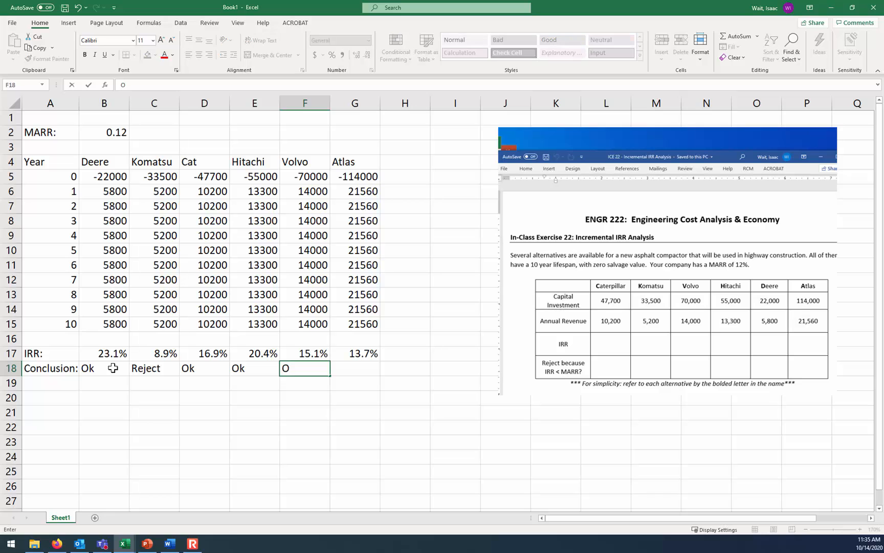
pyautogui.write('k')
pyautogui.press('Tab')
pyautogui.write('Ok')
pyautogui.press('Return')
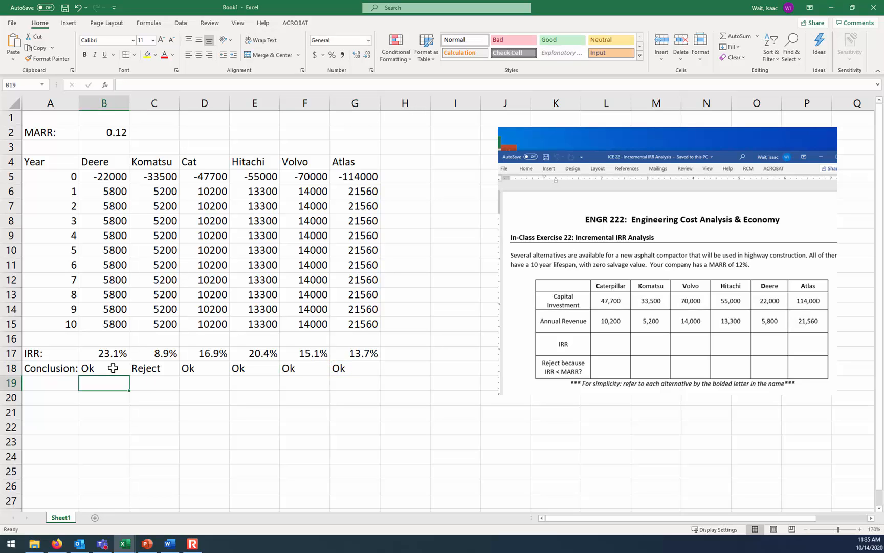
pyautogui.press('Return')
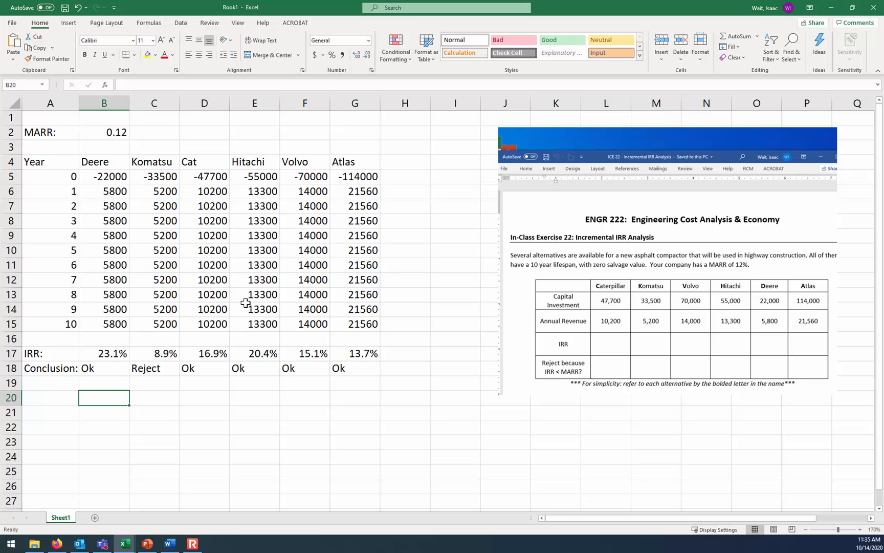
# Delete the pasted exercise screenshot from the sheet and enter the header "C - D" in cell I4
pyautogui.moveTo(573, 237); pyautogui.dragTo(579, 239)
pyautogui.press('Delete')
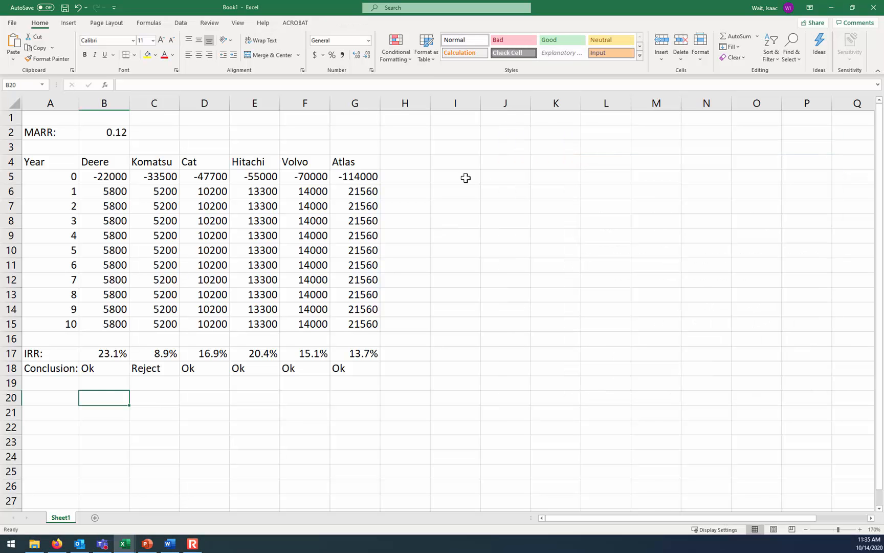
pyautogui.click(453, 163)
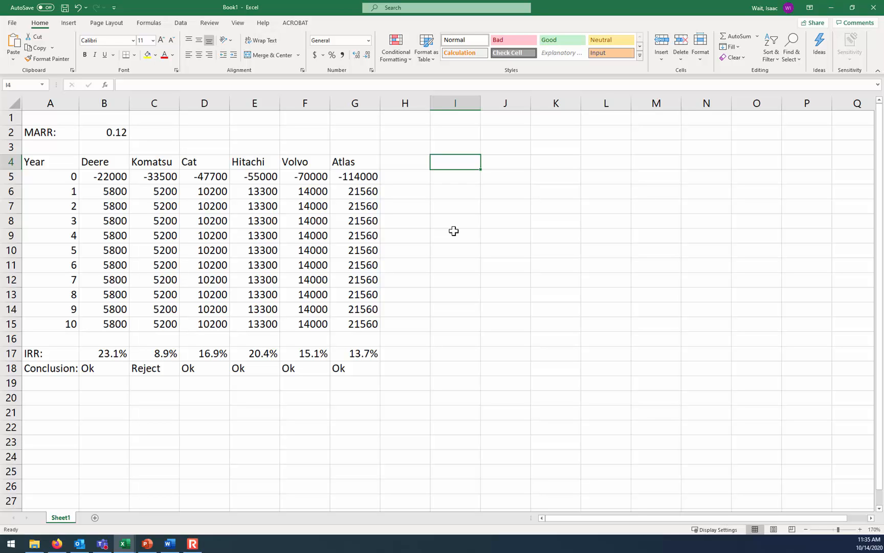
pyautogui.write('C - D')
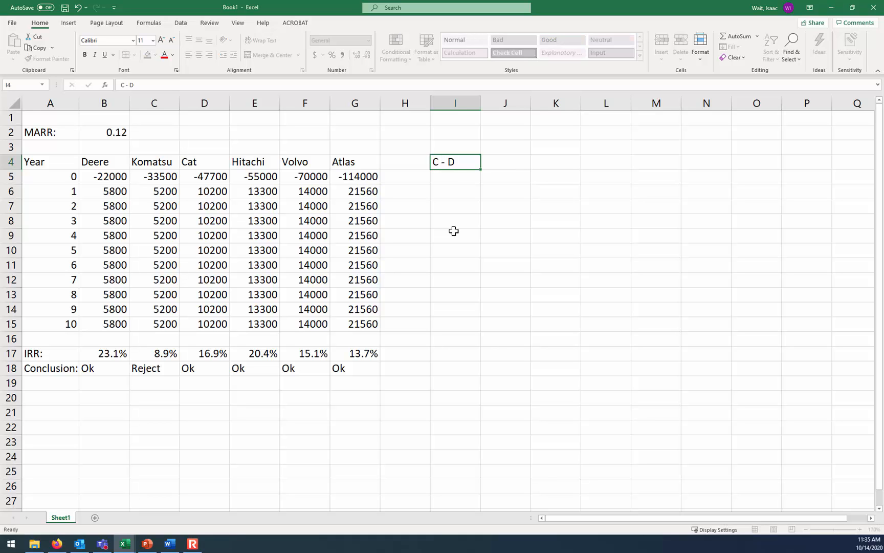
pyautogui.press('Return')
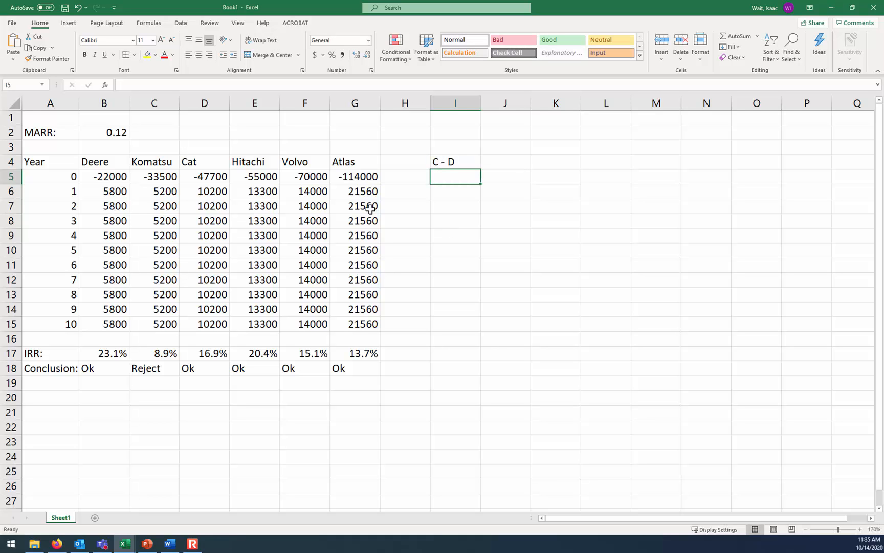
# Calculate the year 0 incremental cash flow of Cat over Deere in I5 as =D5-B5
pyautogui.write('=')
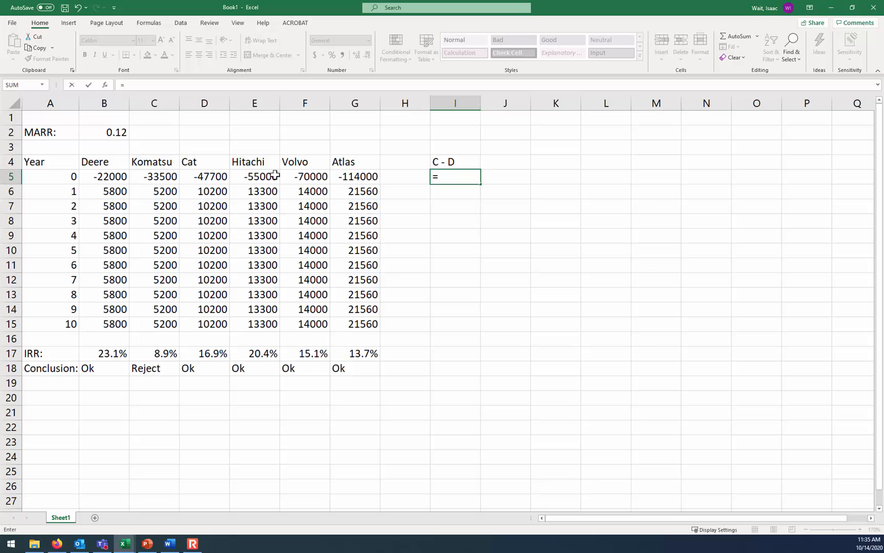
pyautogui.click(204, 177)
pyautogui.write('-')
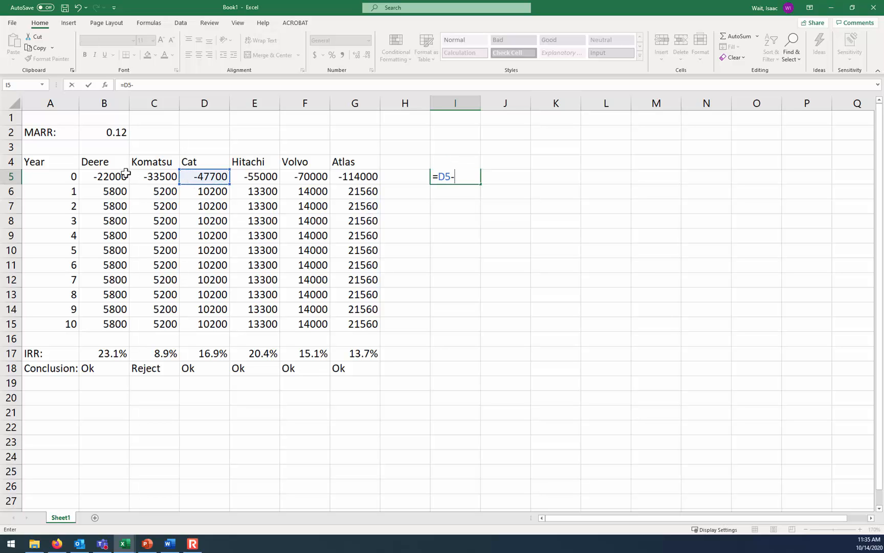
pyautogui.click(116, 177)
pyautogui.press('Return')
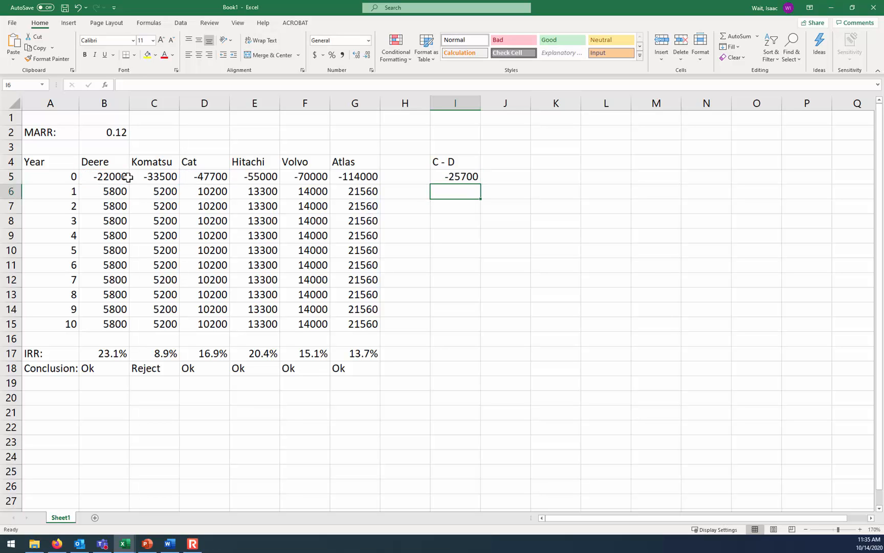
# Format the cash flow range B5:N15 as Currency with no decimal places
pyautogui.moveTo(98, 176); pyautogui.dragTo(713, 322)
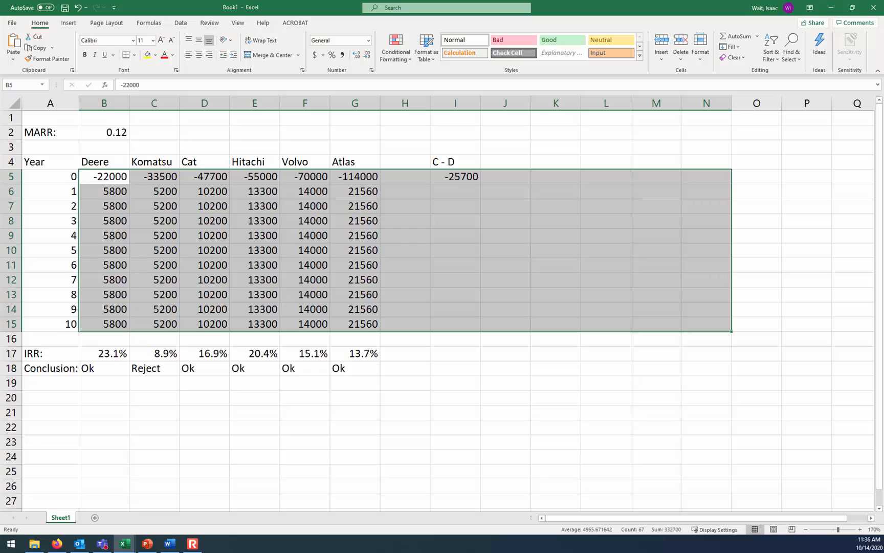
pyautogui.click(369, 40)
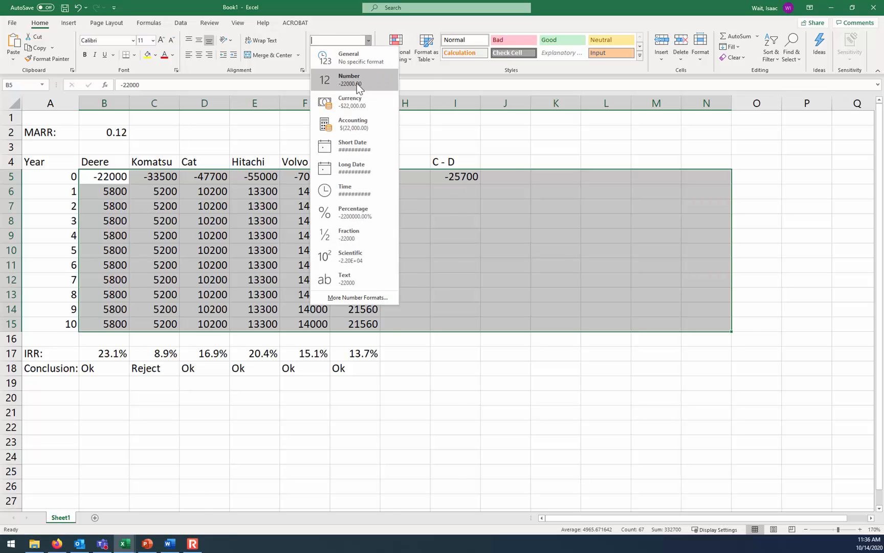
pyautogui.click(357, 100)
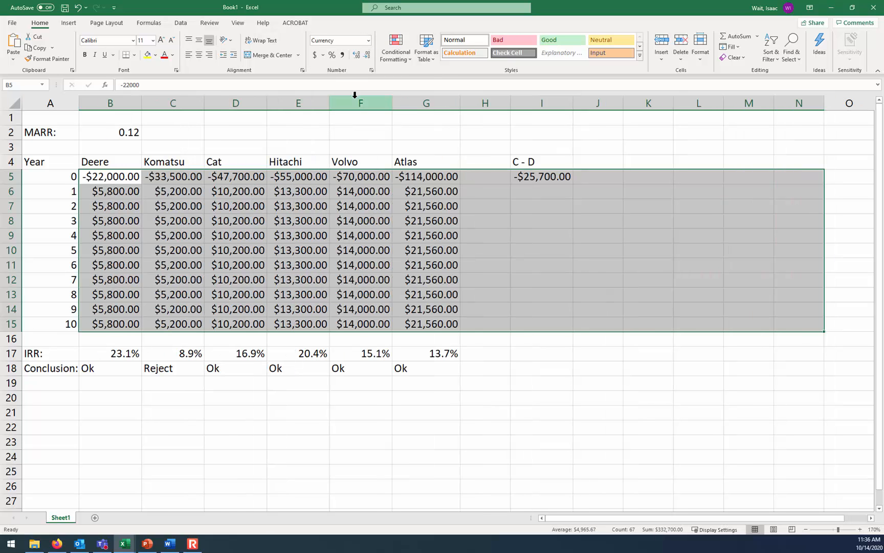
pyautogui.click(366, 55)
pyautogui.click(366, 55)
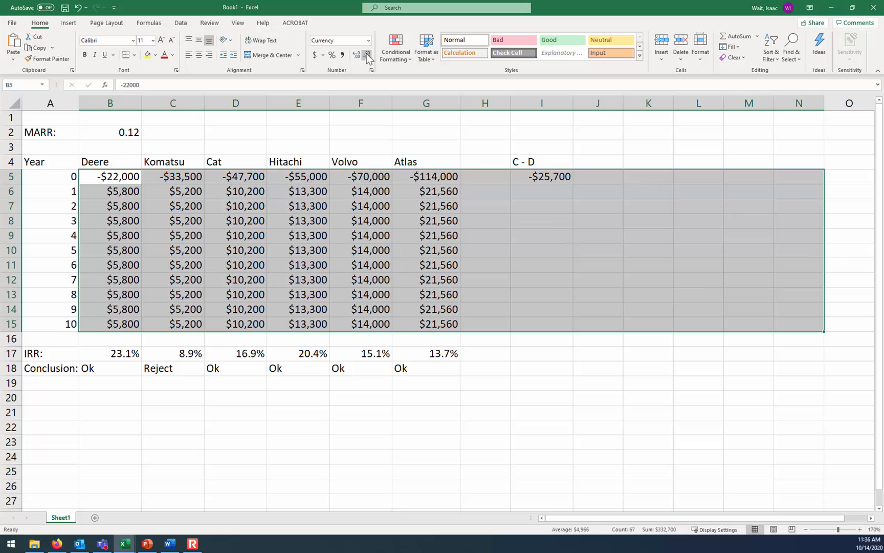
pyautogui.click(585, 261)
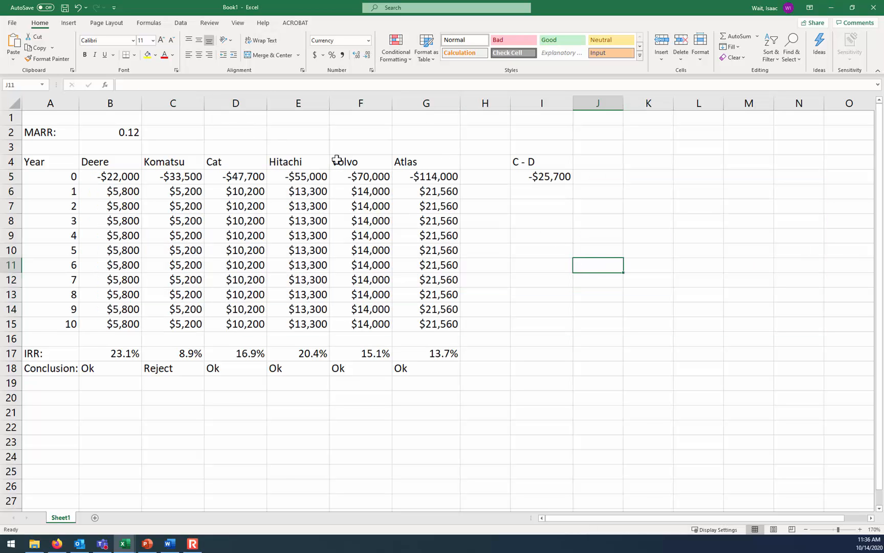
# Fill the C - D incremental cash flow formula from I5 through year 10 in I15
pyautogui.click(545, 194)
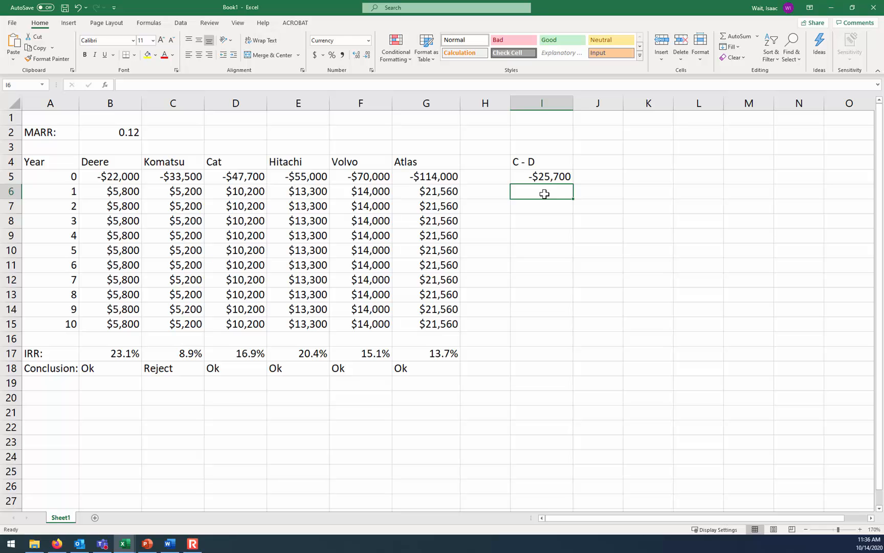
pyautogui.click(559, 178)
pyautogui.moveTo(574, 185); pyautogui.dragTo(572, 327)
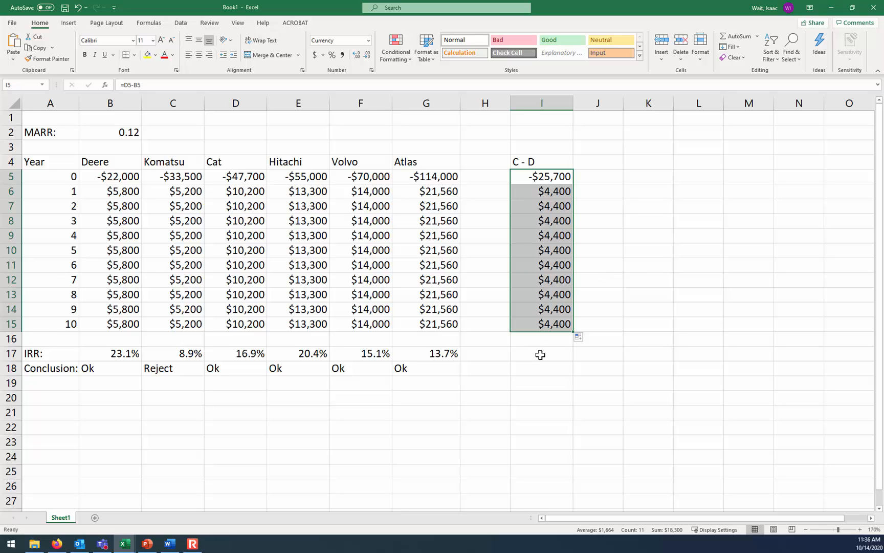
# Insert the Greek Capital Letter Delta symbol (Δ) from the Greek and Coptic subset into cell H17
pyautogui.click(499, 354)
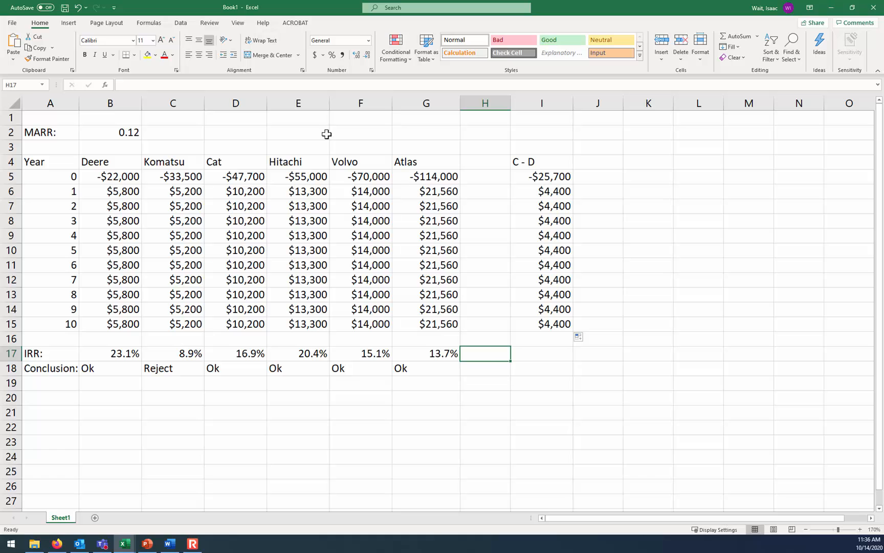
pyautogui.click(70, 23)
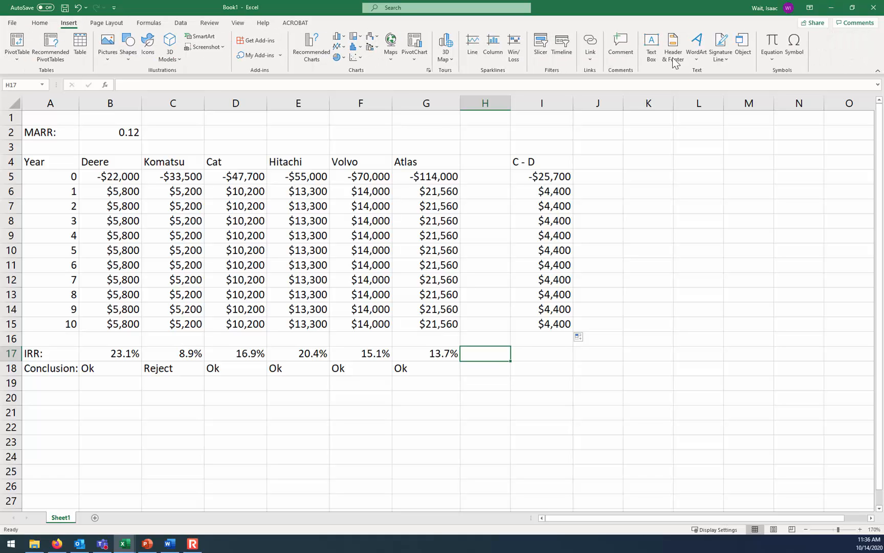
pyautogui.click(796, 52)
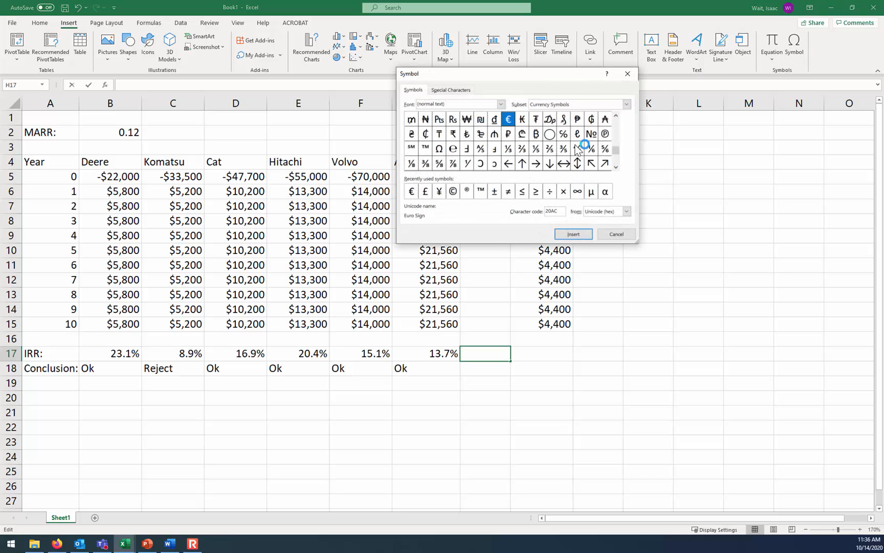
pyautogui.click(626, 104)
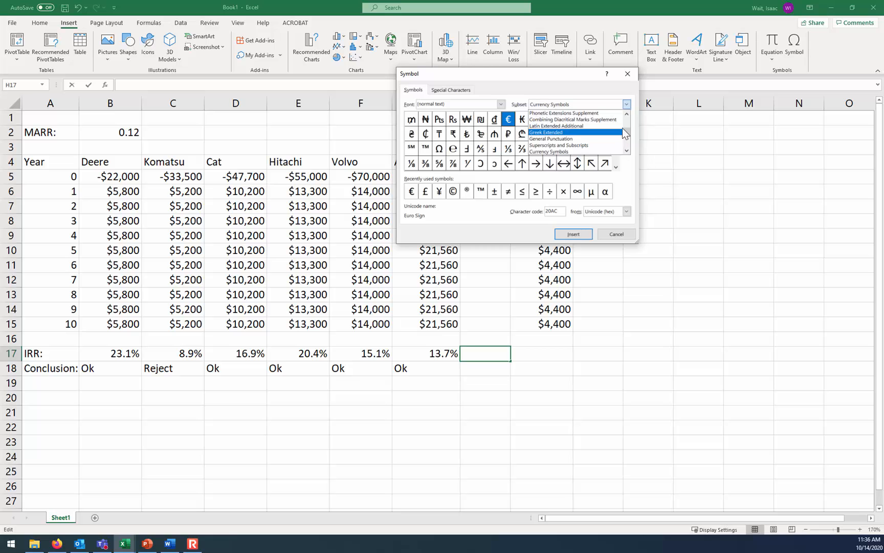
pyautogui.click(629, 115)
pyautogui.click(629, 115)
pyautogui.click(629, 114)
pyautogui.click(628, 114)
pyautogui.click(629, 115)
pyautogui.click(629, 114)
pyautogui.click(629, 115)
pyautogui.click(629, 115)
pyautogui.click(629, 115)
pyautogui.click(628, 115)
pyautogui.click(629, 115)
pyautogui.click(629, 114)
pyautogui.click(629, 115)
pyautogui.click(629, 114)
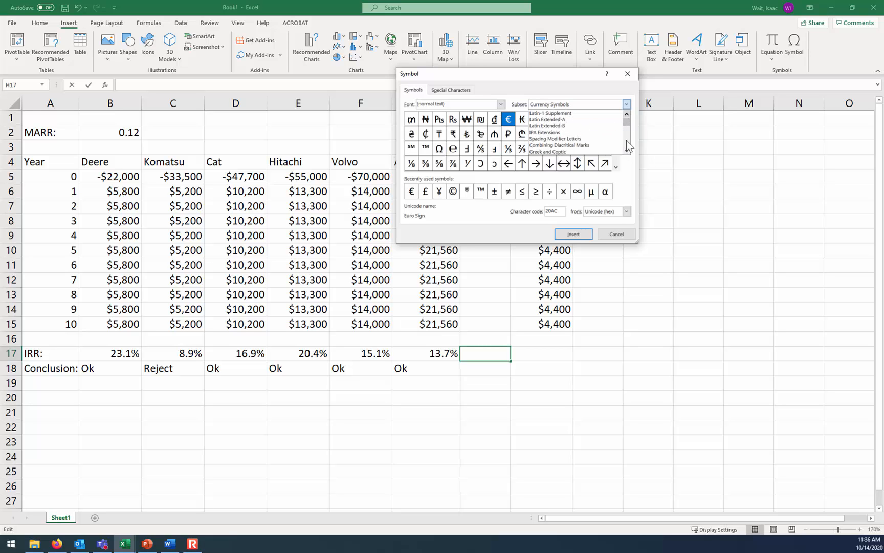
pyautogui.click(602, 152)
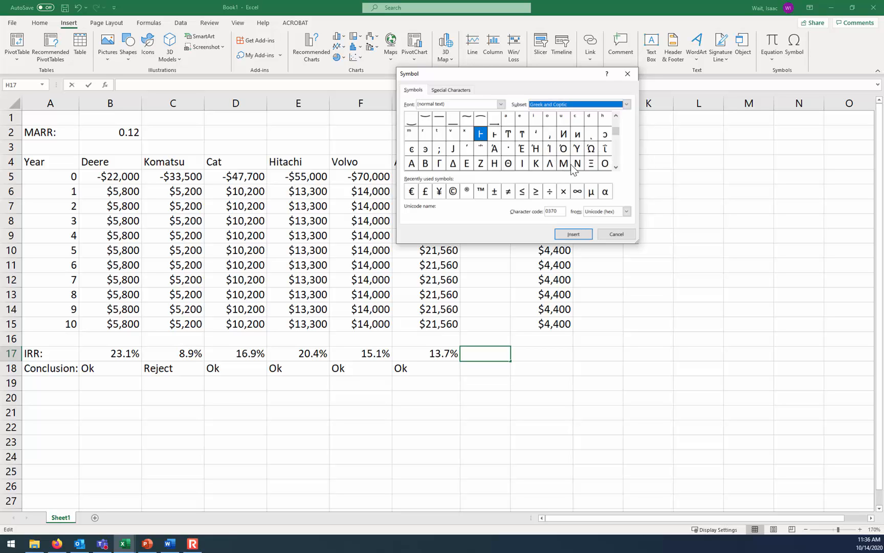
pyautogui.click(616, 167)
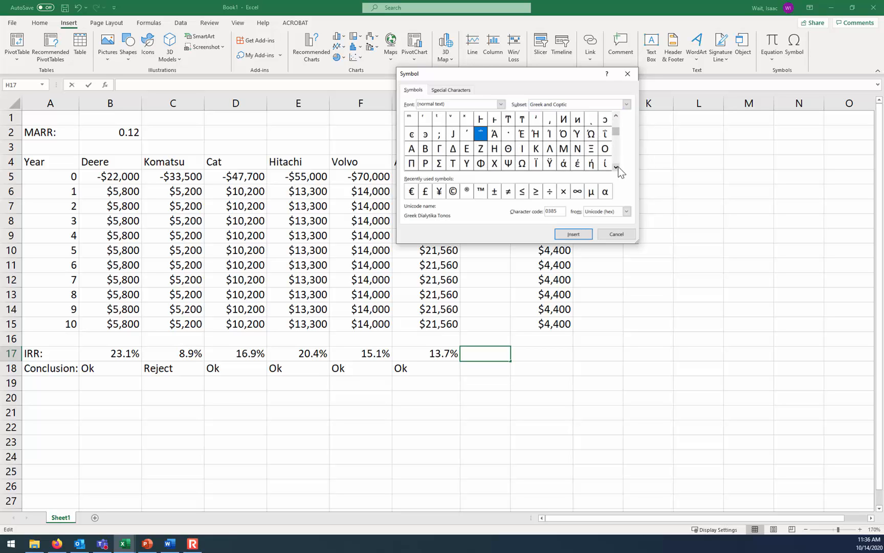
pyautogui.click(455, 150)
pyautogui.click(573, 233)
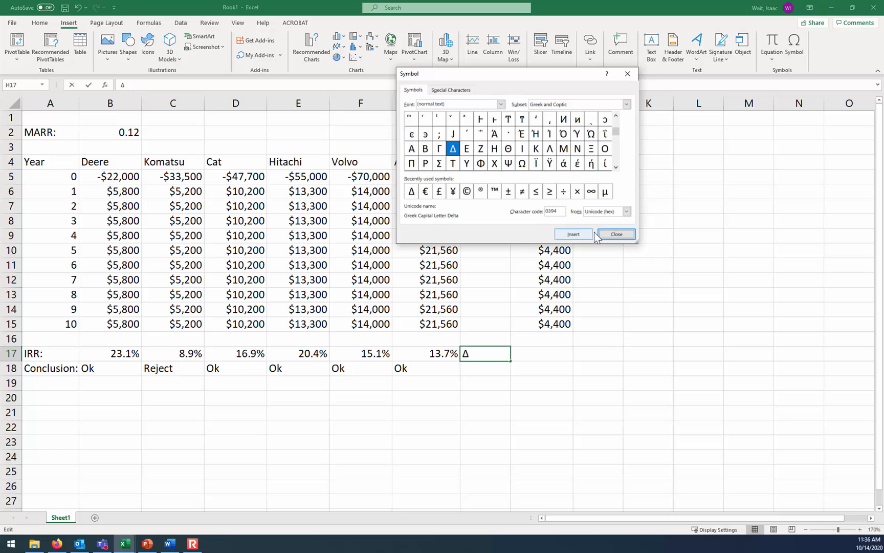
pyautogui.click(601, 233)
# Complete the label in H17 so that it reads ΔIRR
pyautogui.write('IRR')
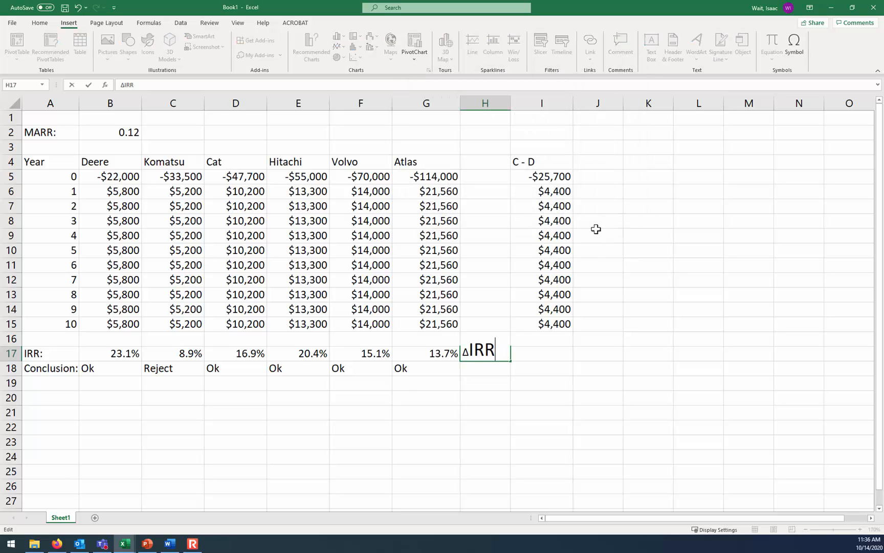
pyautogui.press('Return')
pyautogui.press('Up')
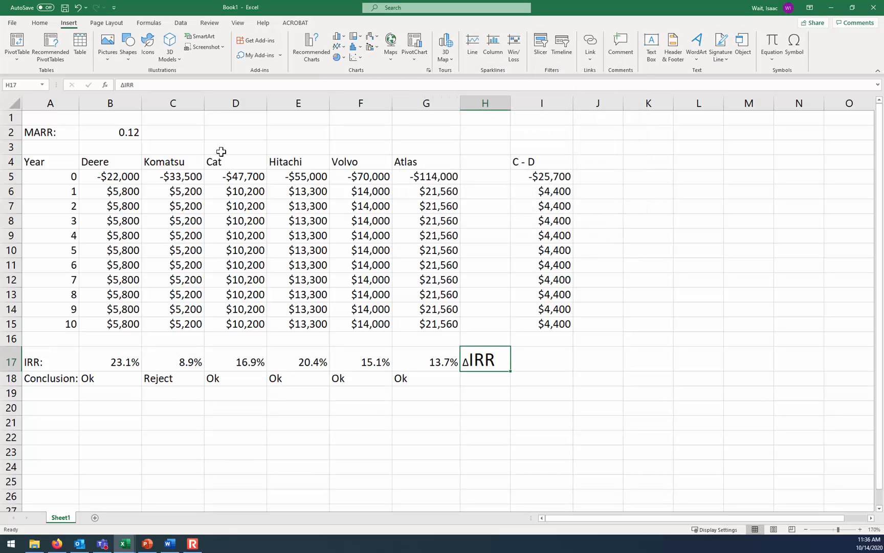
# Clear the ΔIRR label from cell H17
pyautogui.click(40, 23)
pyautogui.click(644, 323)
pyautogui.click(475, 353)
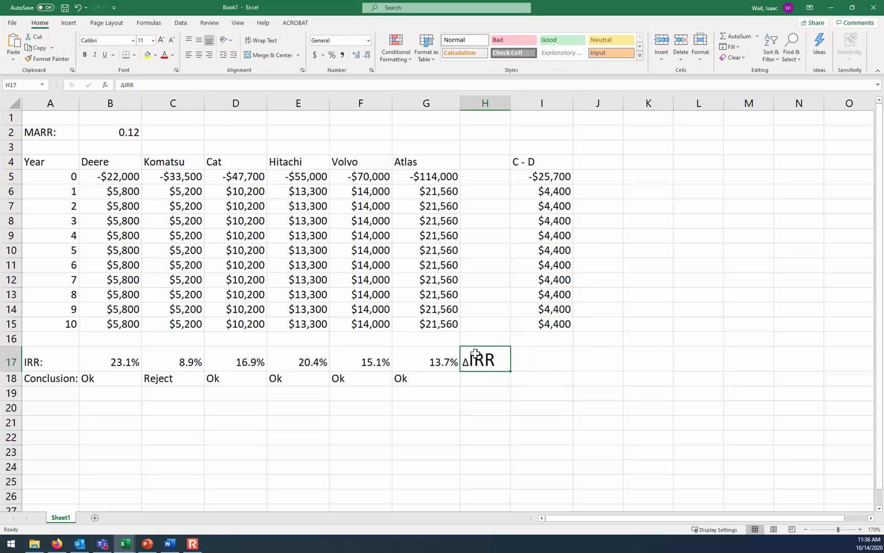
pyautogui.press('Delete')
# Calculate the C - D incremental IRR in I17 with =IRR(I5:I15) and show it with one decimal place
pyautogui.press('Down')
pyautogui.press('Right')
pyautogui.press('Up')
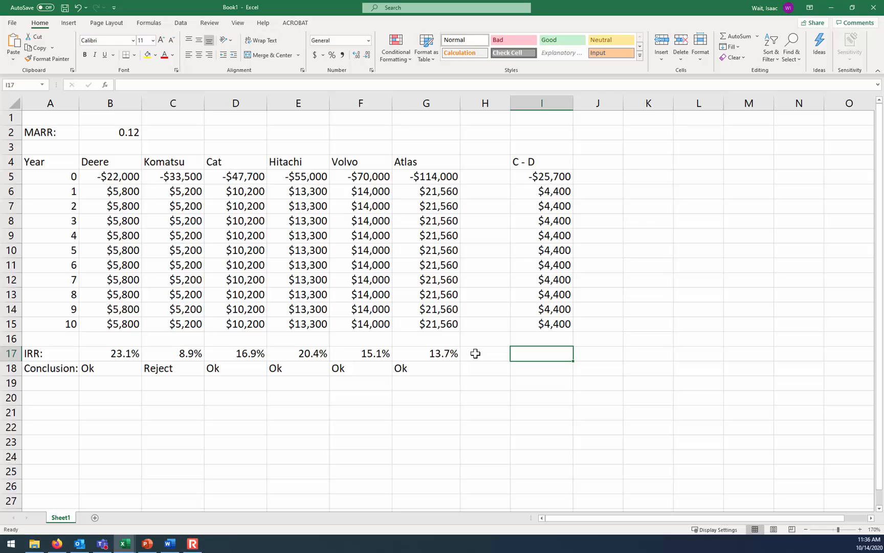
pyautogui.write('=irr(')
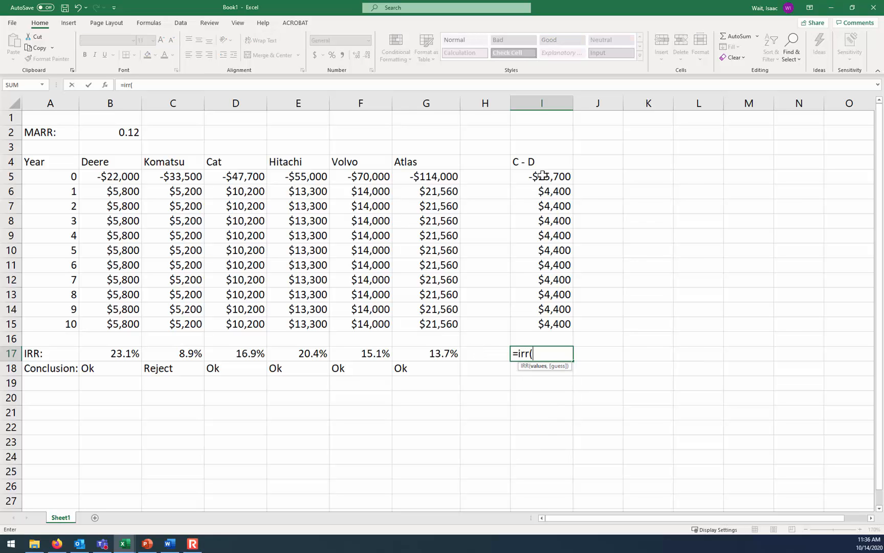
pyautogui.moveTo(542, 175); pyautogui.dragTo(539, 321)
pyautogui.press('Return')
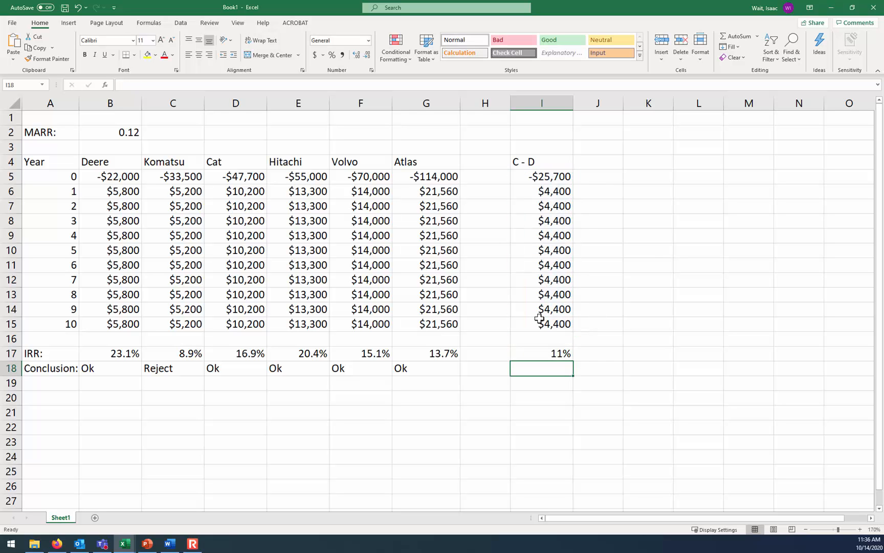
pyautogui.click(547, 353)
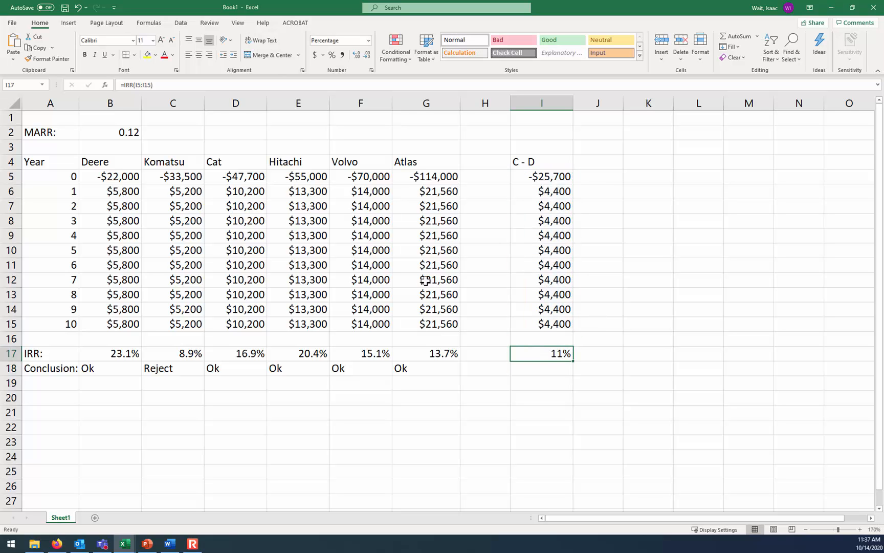
pyautogui.click(357, 56)
# Enter the C - D conclusion "Reject" in I18 and the reason "(less than MARR)" in I19
pyautogui.click(537, 369)
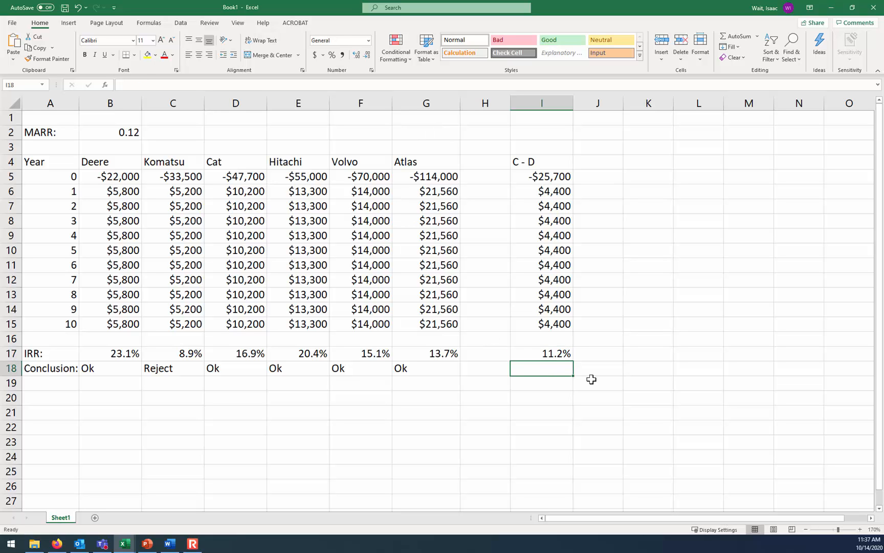
pyautogui.write('Reject')
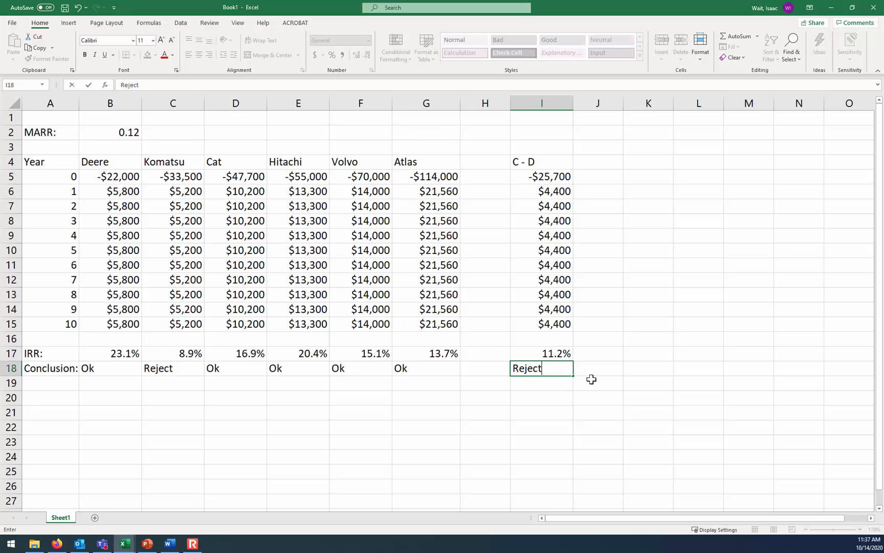
pyautogui.press('Return')
pyautogui.write('(less than MARR')
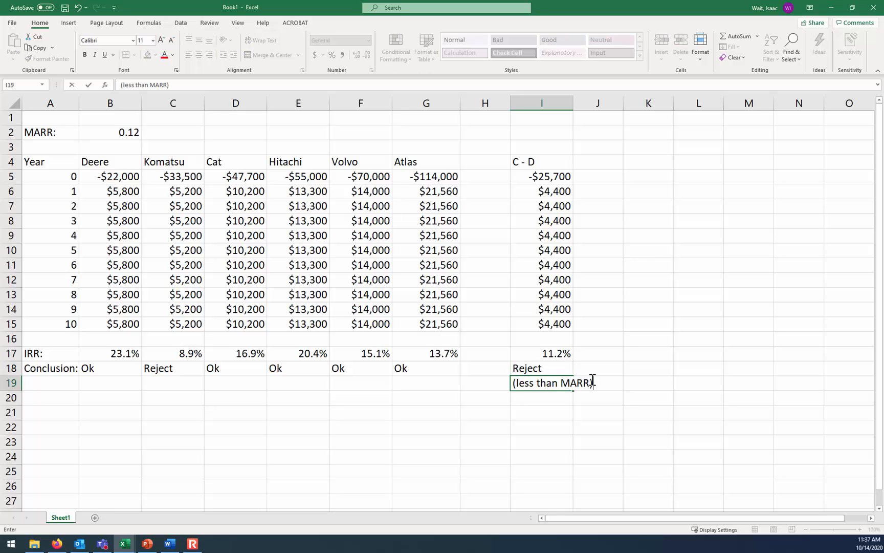
pyautogui.press('Return')
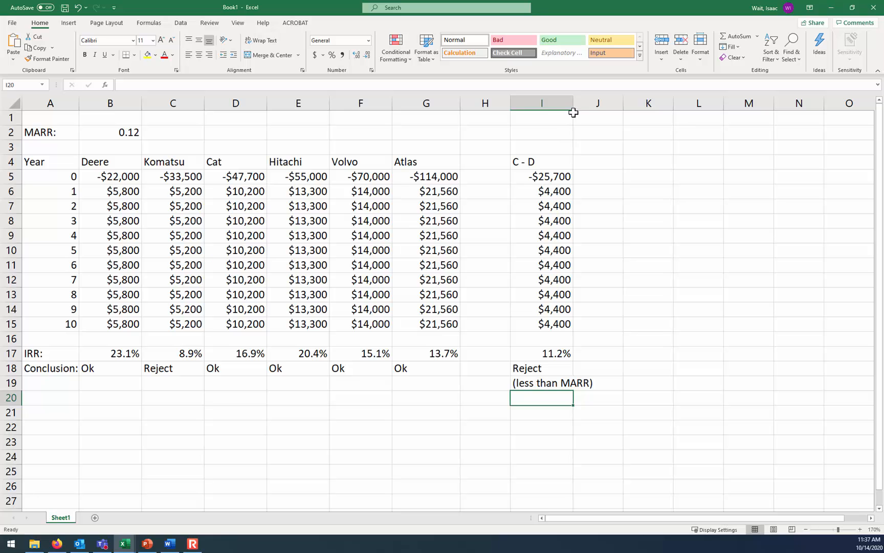
# Make the first letter of the Deere, Komatsu and Cat headers in row 4 bold
pyautogui.click(594, 162)
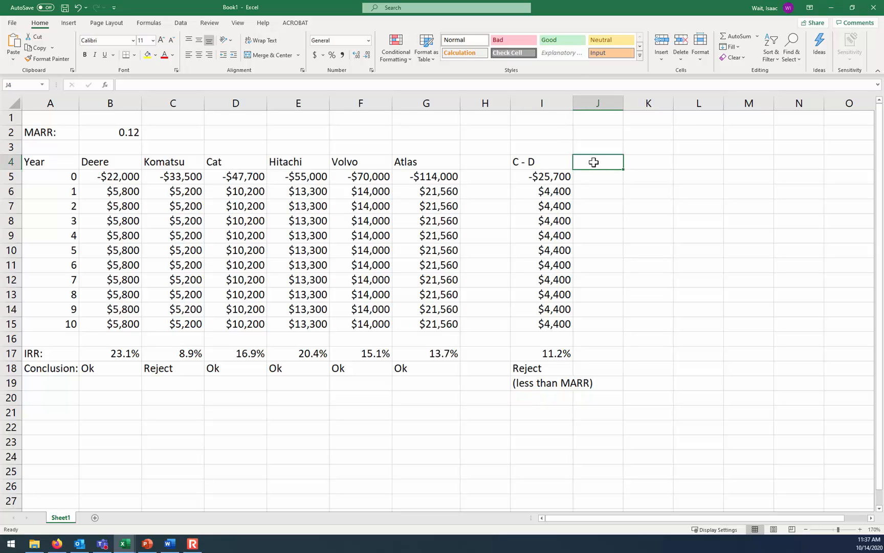
pyautogui.click(107, 164)
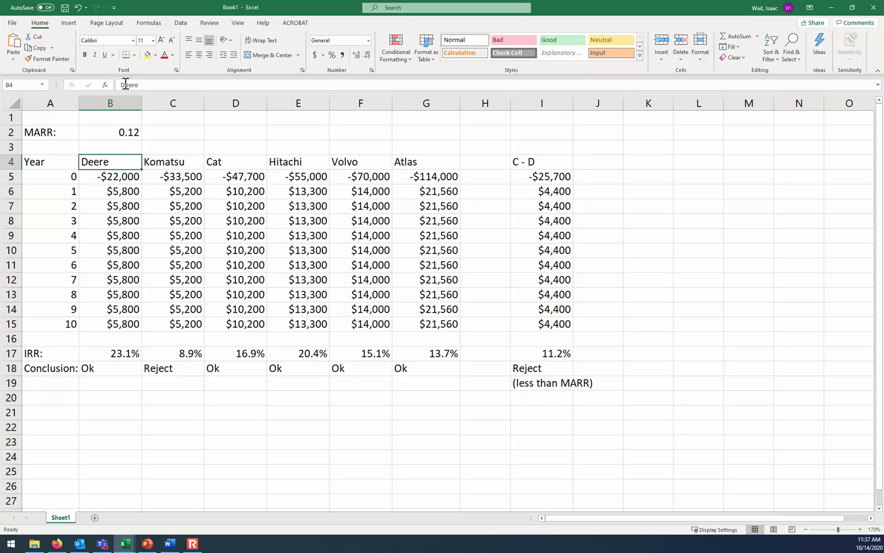
pyautogui.moveTo(122, 84); pyautogui.dragTo(125, 85)
pyautogui.click(85, 56)
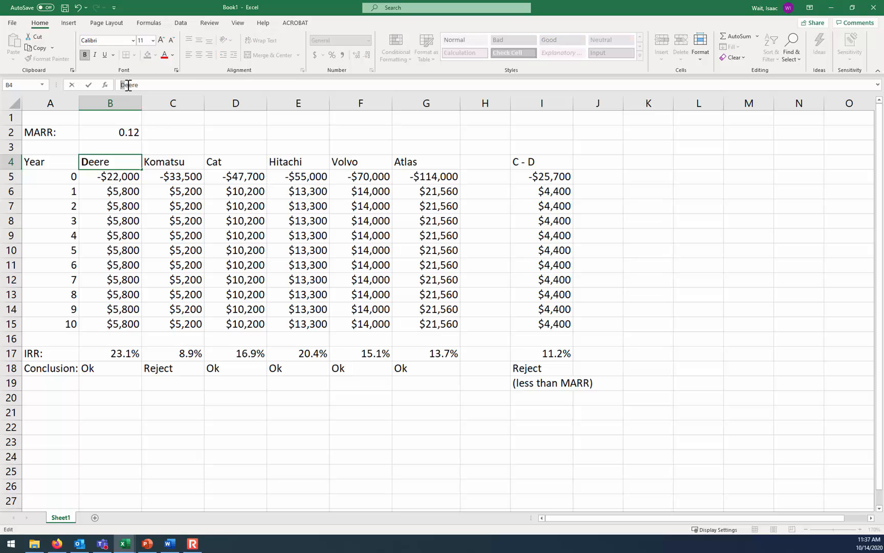
pyautogui.click(176, 163)
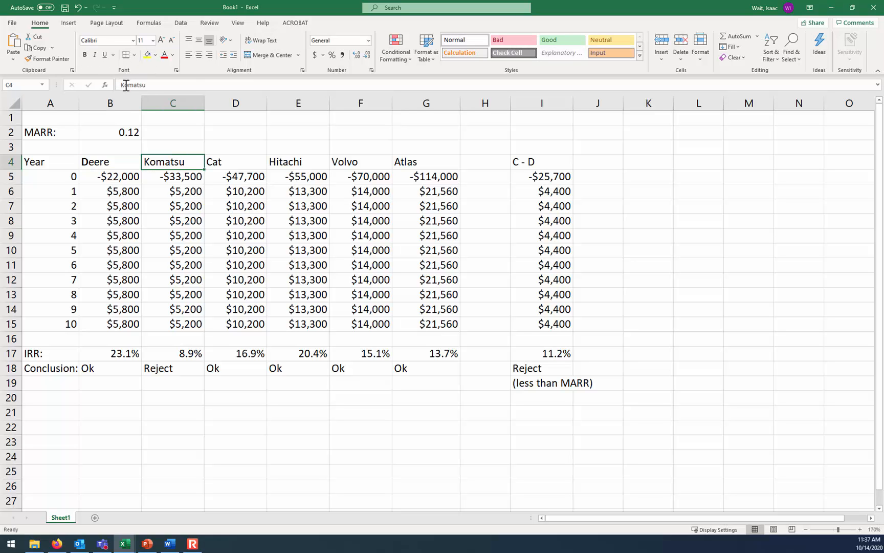
pyautogui.click(85, 55)
pyautogui.click(247, 162)
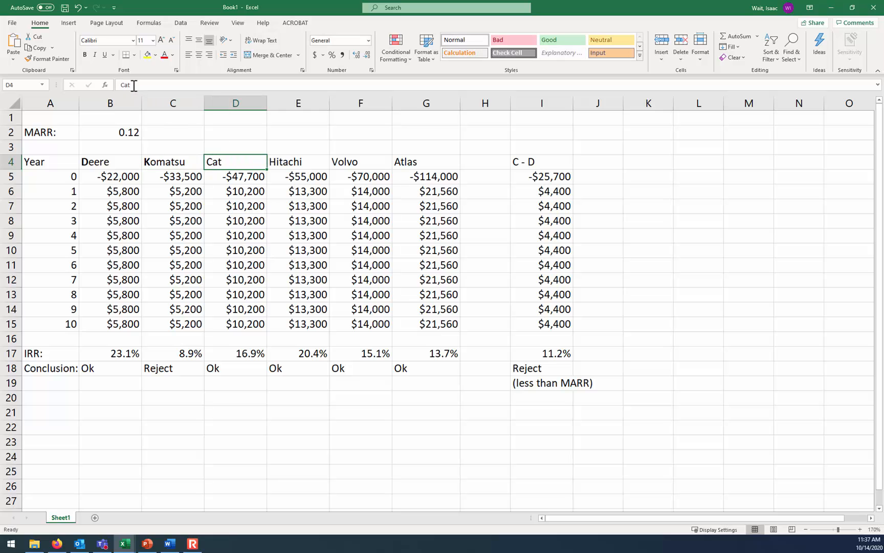
pyautogui.moveTo(121, 85); pyautogui.dragTo(124, 85)
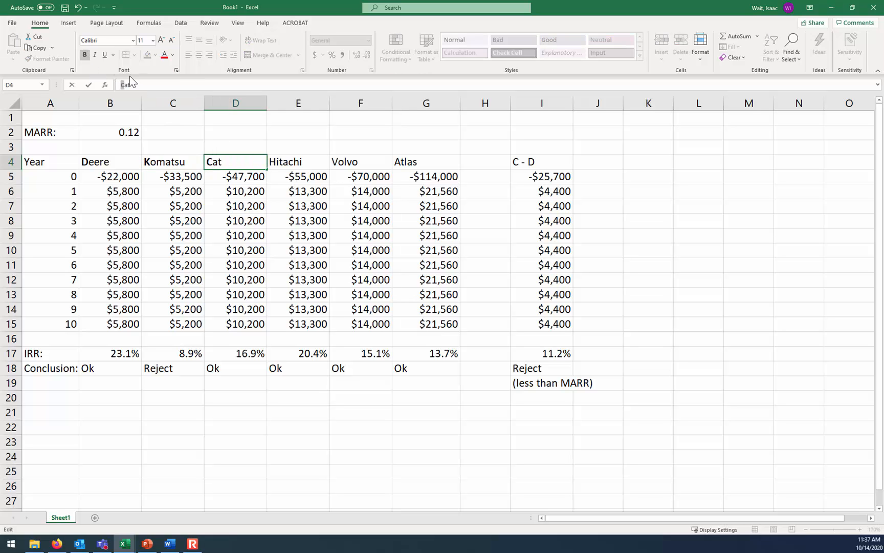
# Make the first letter of the Hitachi, Volvo and Atlas headers in row 4 bold
pyautogui.click(305, 167)
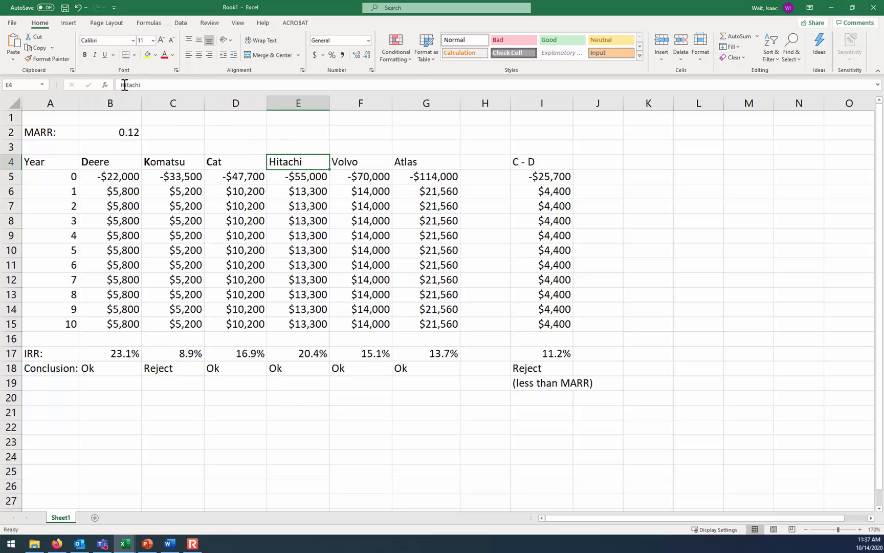
pyautogui.click(85, 55)
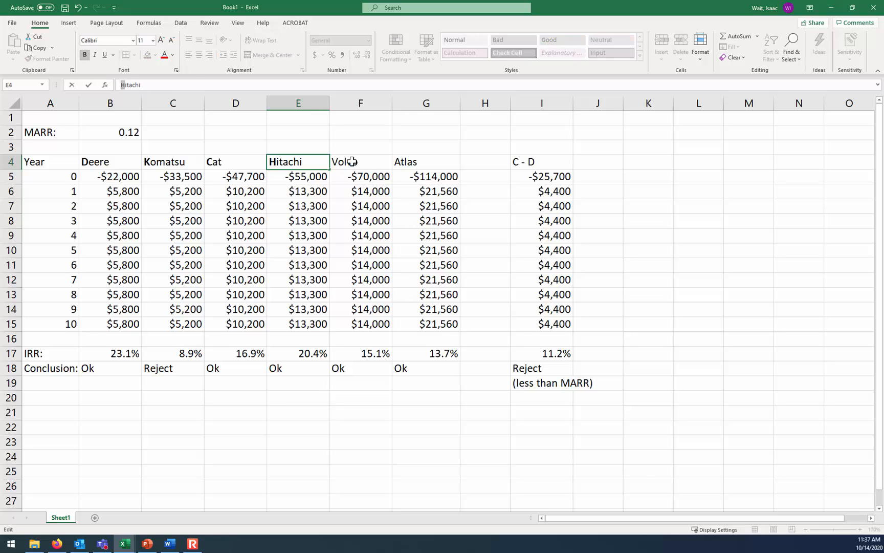
pyautogui.click(352, 161)
pyautogui.moveTo(120, 85); pyautogui.dragTo(126, 85)
pyautogui.click(85, 54)
pyautogui.click(421, 162)
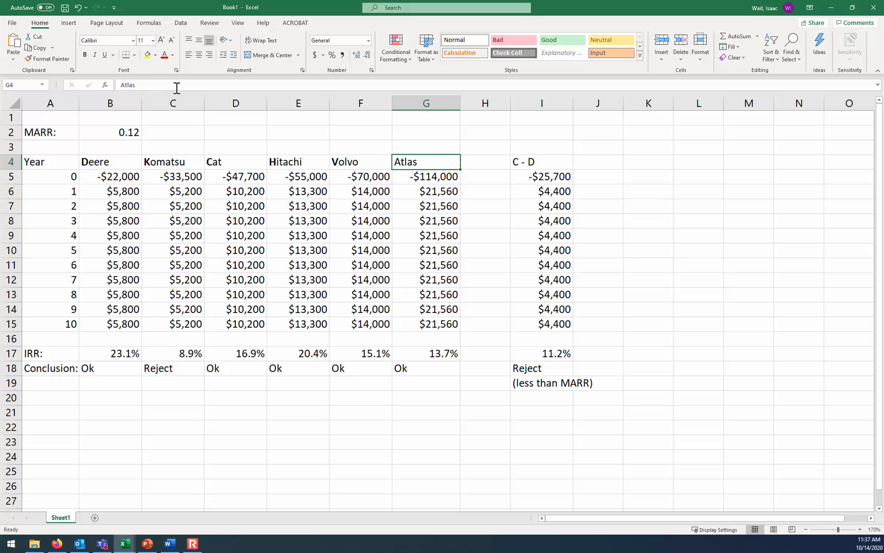
pyautogui.click(136, 83)
pyautogui.moveTo(120, 85); pyautogui.dragTo(124, 85)
pyautogui.click(85, 54)
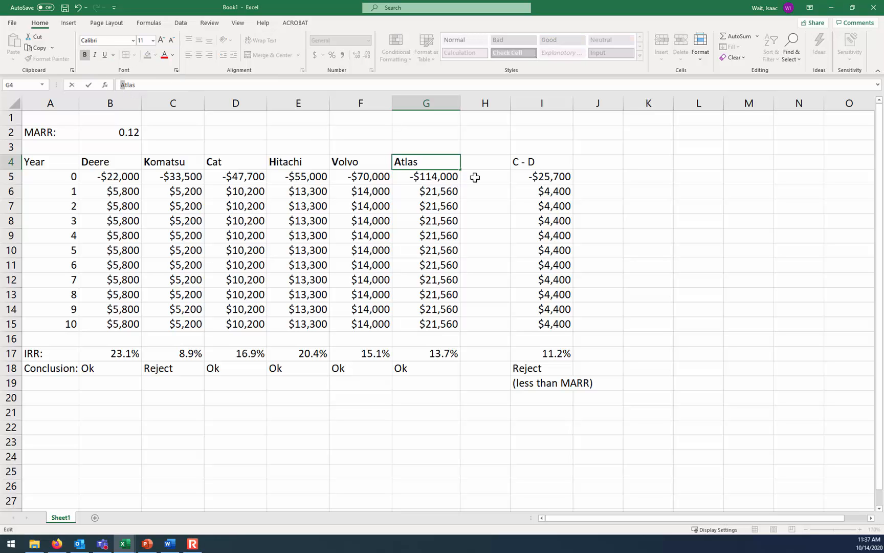
pyautogui.click(504, 185)
# Label J4 "H-D", calculate the Hitachi minus Deere cash flow in J5 with =E5-B5, and fill it down to J15
pyautogui.click(596, 163)
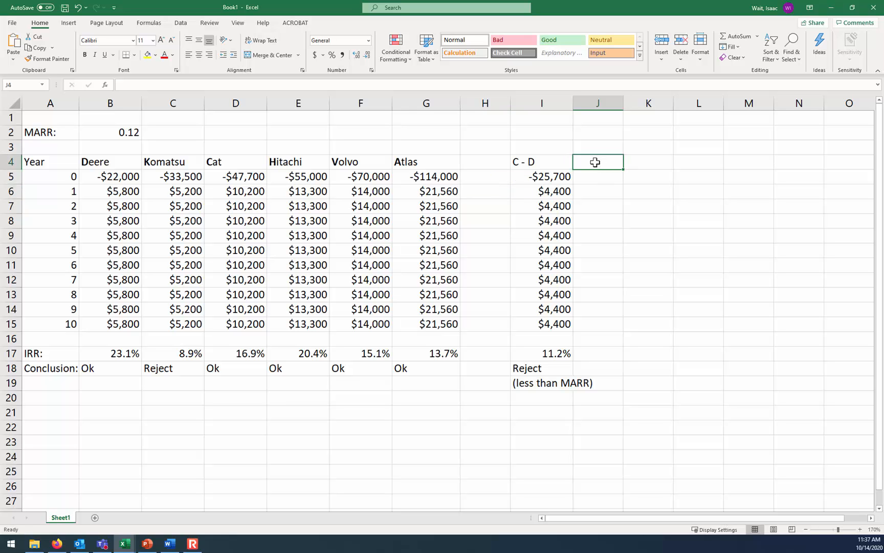
pyautogui.write('H-D')
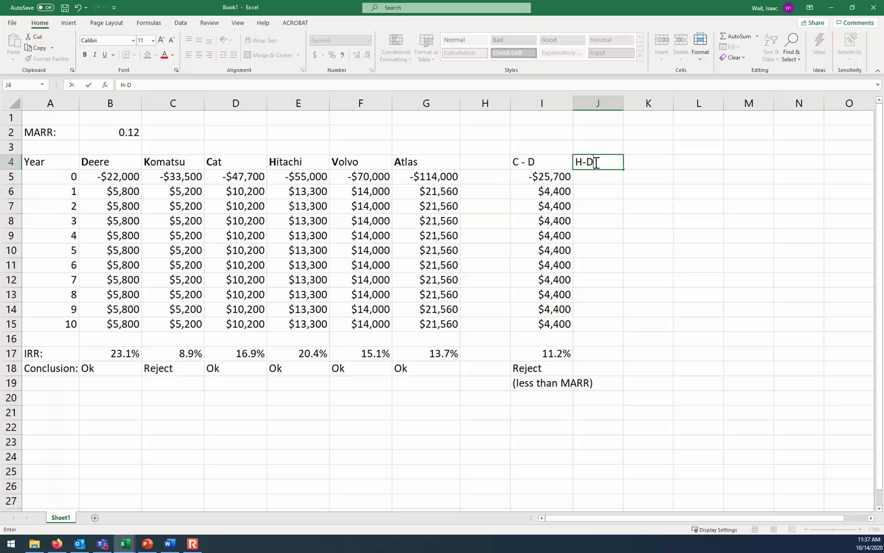
pyautogui.press('Return')
pyautogui.write('=')
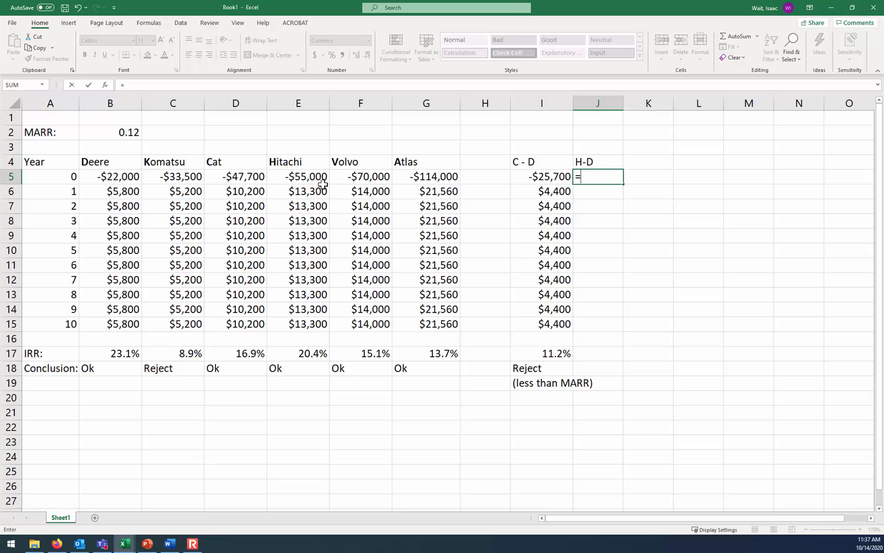
pyautogui.click(302, 174)
pyautogui.write('-')
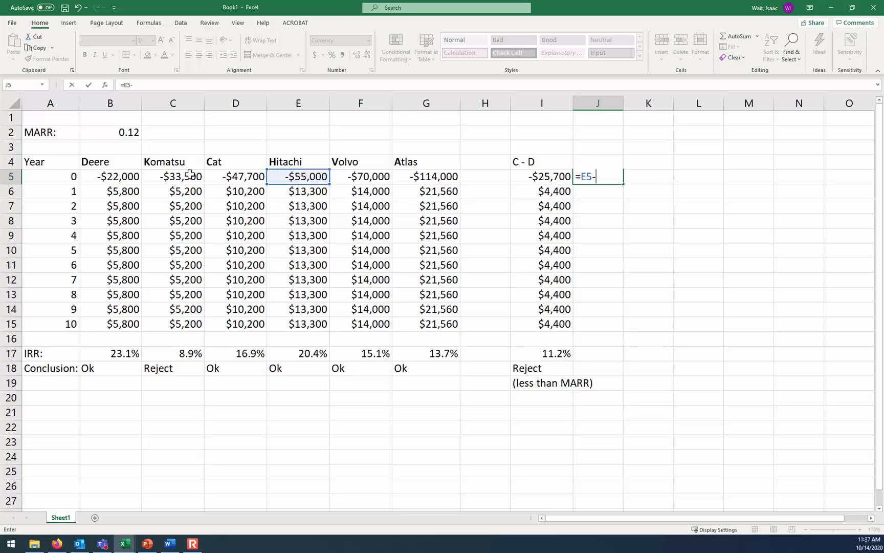
pyautogui.click(121, 177)
pyautogui.press('Return')
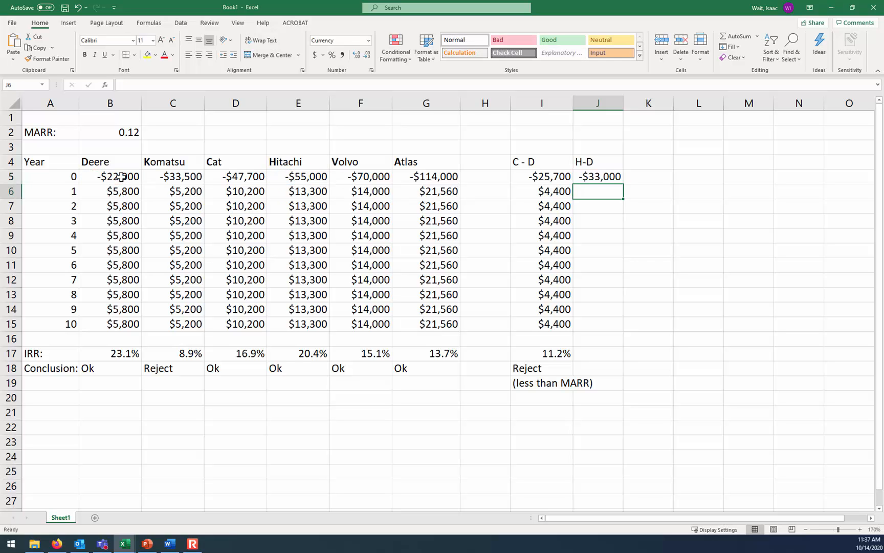
pyautogui.click(614, 177)
pyautogui.moveTo(624, 184); pyautogui.dragTo(619, 327)
# Copy the IRR formula from I17 into J17 and check the cell range it refers to
pyautogui.click(560, 352)
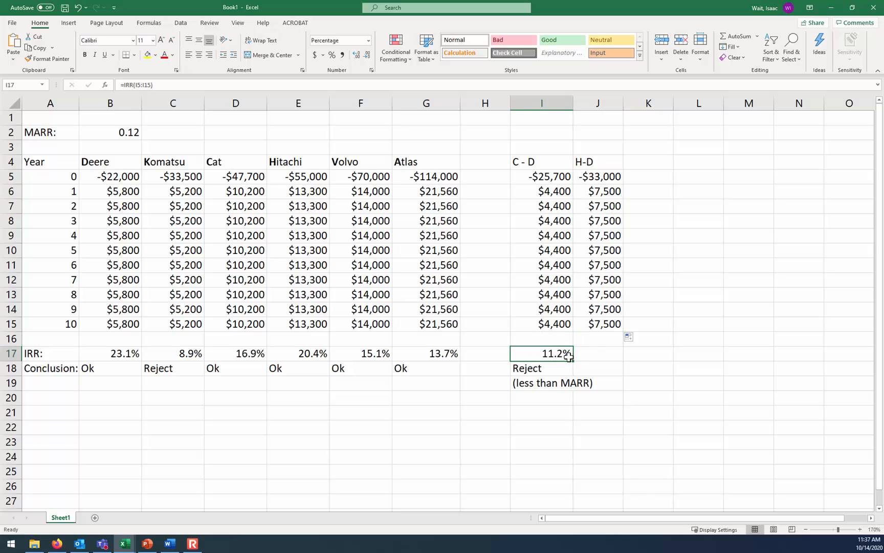
pyautogui.moveTo(574, 362); pyautogui.dragTo(619, 361)
pyautogui.click(616, 359)
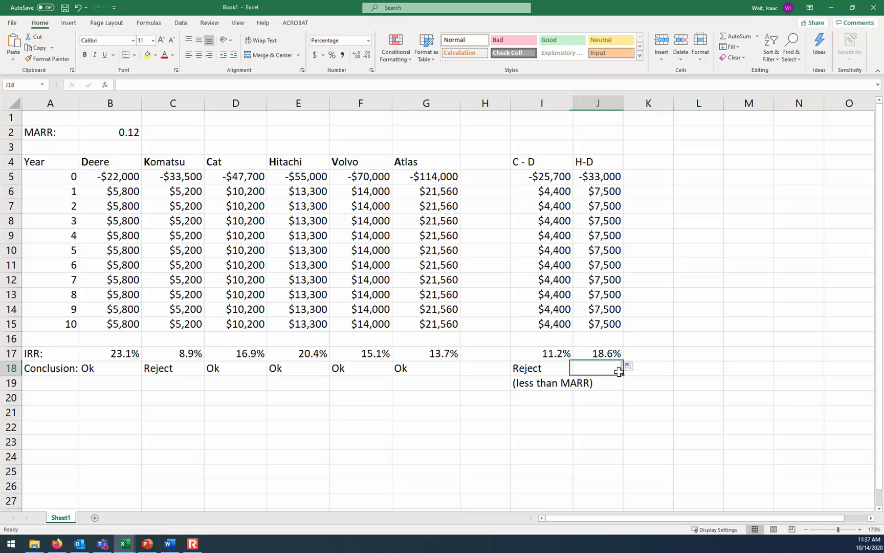
pyautogui.click(281, 84)
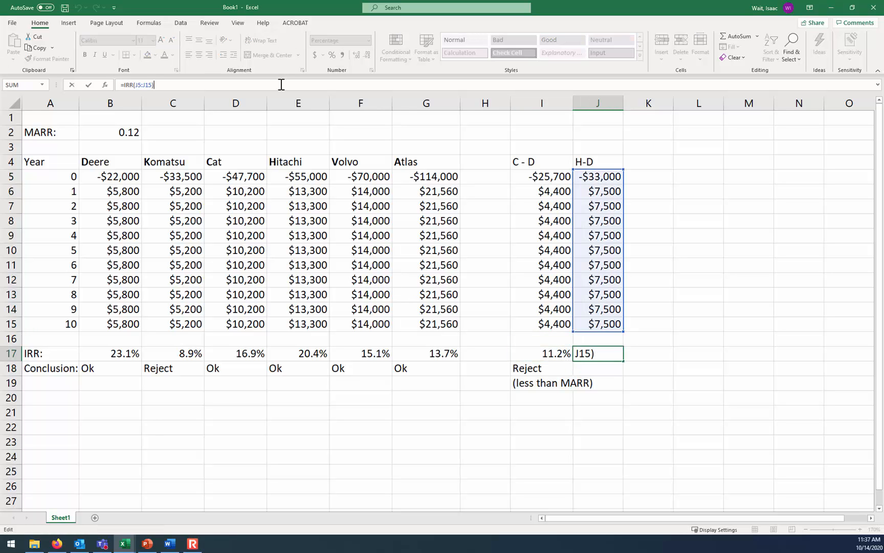
pyautogui.press('Escape')
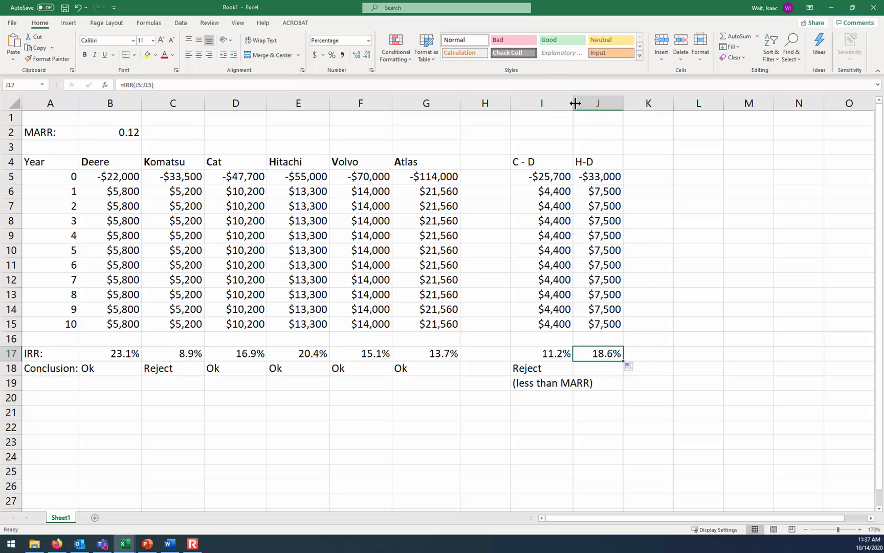
# Autofit the width of column I and enter the H-D conclusion "Accept H" in J18
pyautogui.doubleClick(574, 100)
pyautogui.click(625, 368)
pyautogui.write('Accept H')
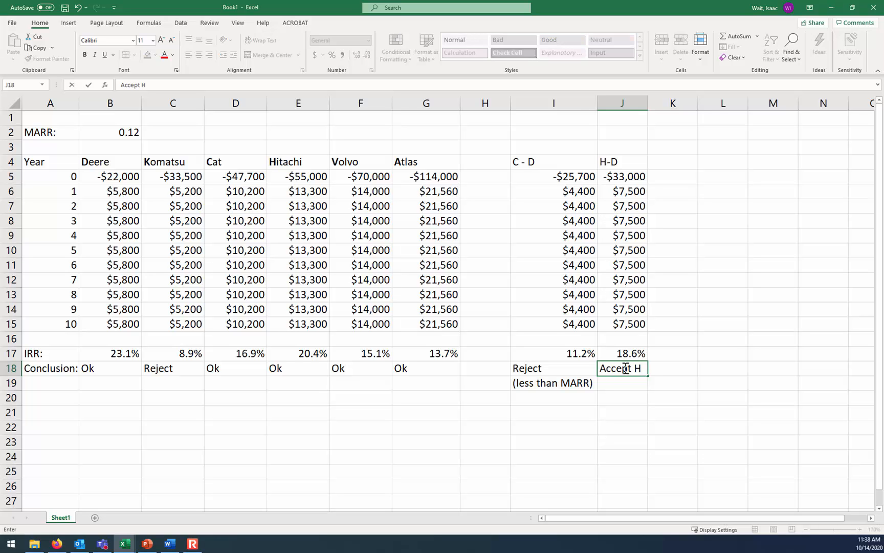
pyautogui.press('Left')
pyautogui.press('Left')
# Extend the C - D conclusion in I18 to read "Reject C, keep D"
pyautogui.press('Right')
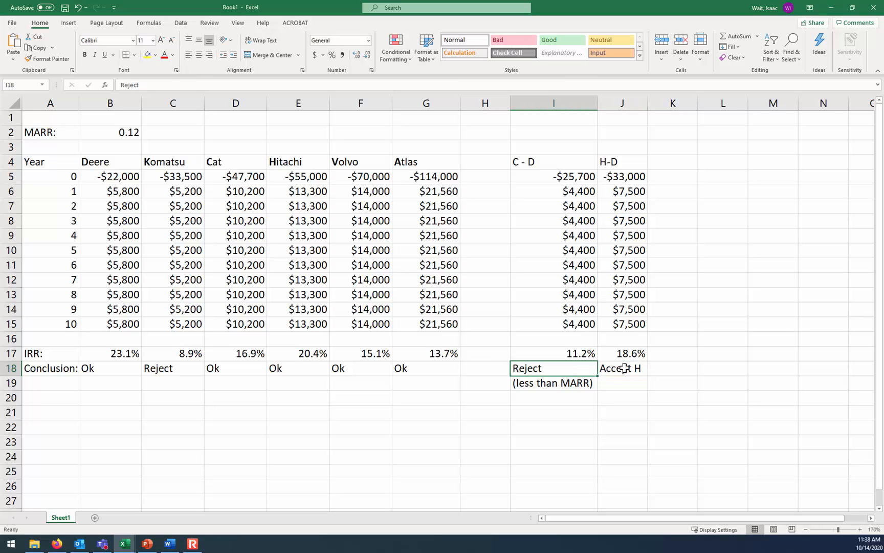
pyautogui.click(174, 80)
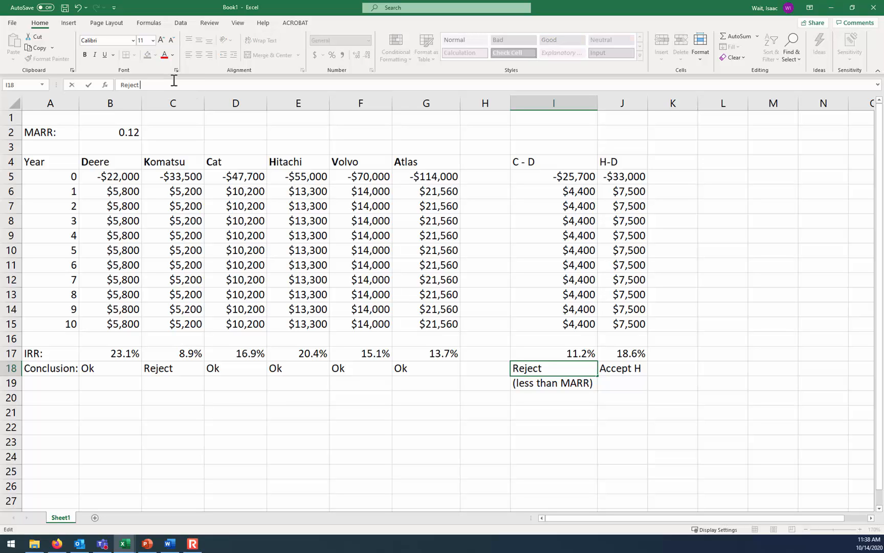
pyautogui.write('C')
pyautogui.press('Return')
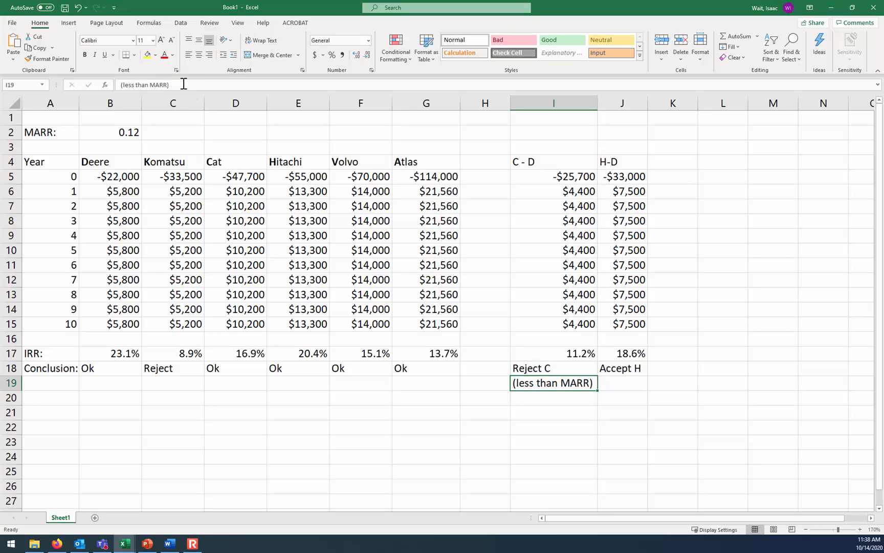
pyautogui.click(544, 364)
pyautogui.click(232, 85)
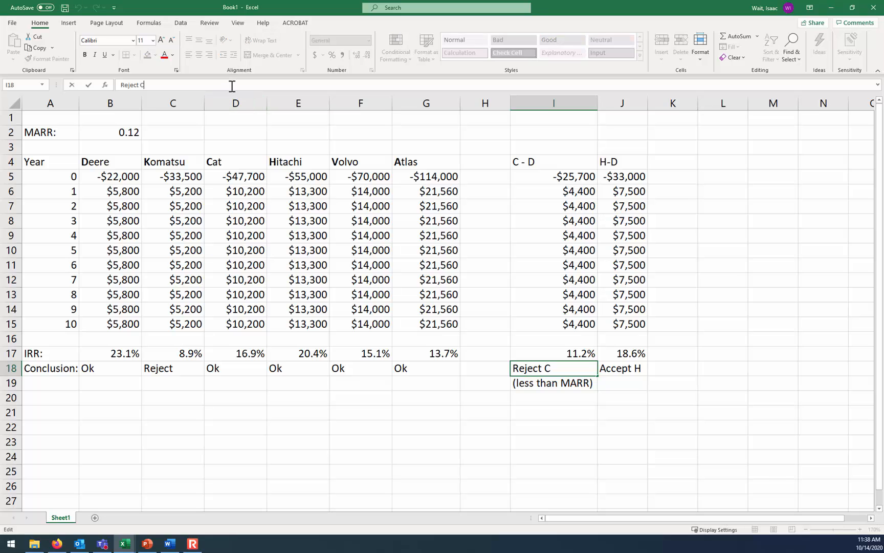
pyautogui.write(', keep D')
pyautogui.press('Return')
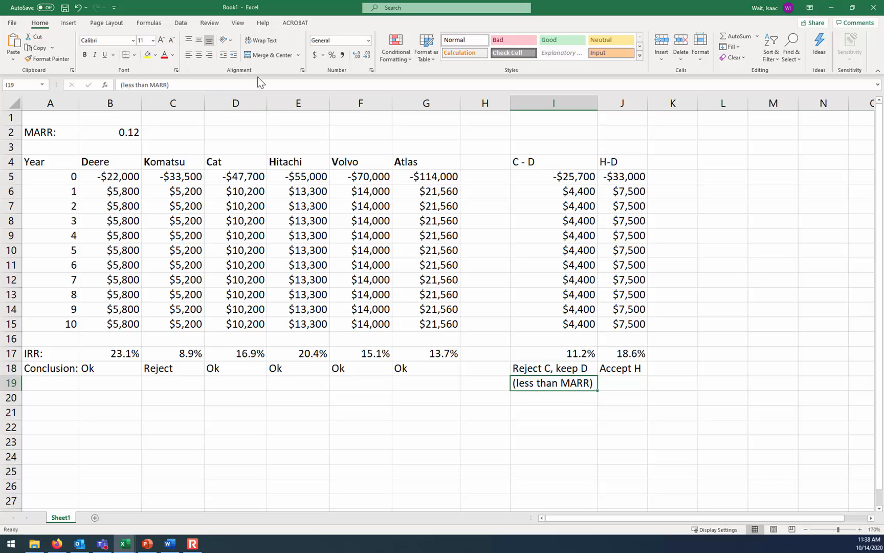
# Highlight the Komatsu "Reject" conclusion in C18 with yellow fill
pyautogui.hotkey('alt', 'Tab')
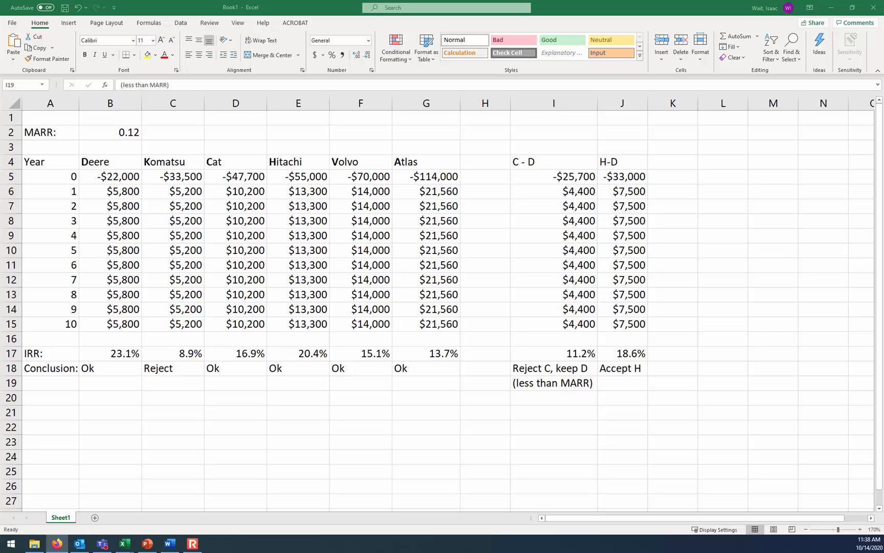
pyautogui.click(170, 368)
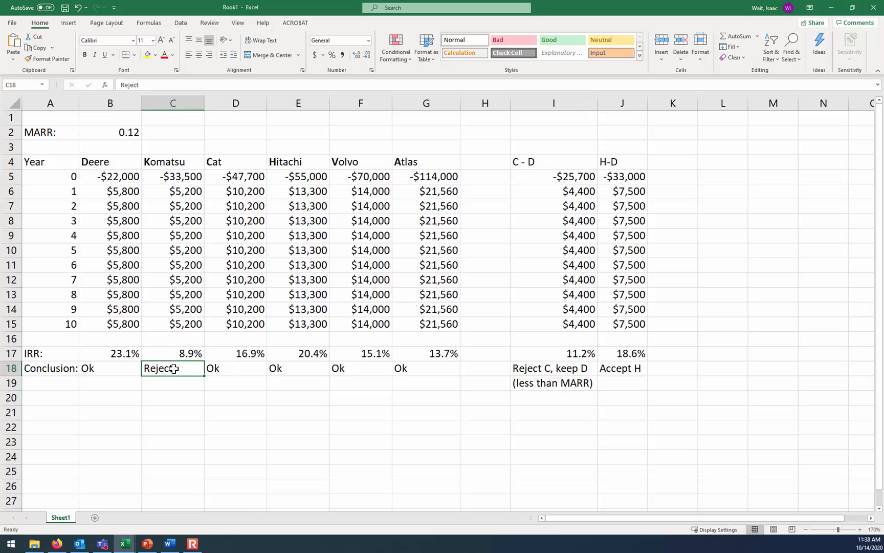
pyautogui.click(148, 55)
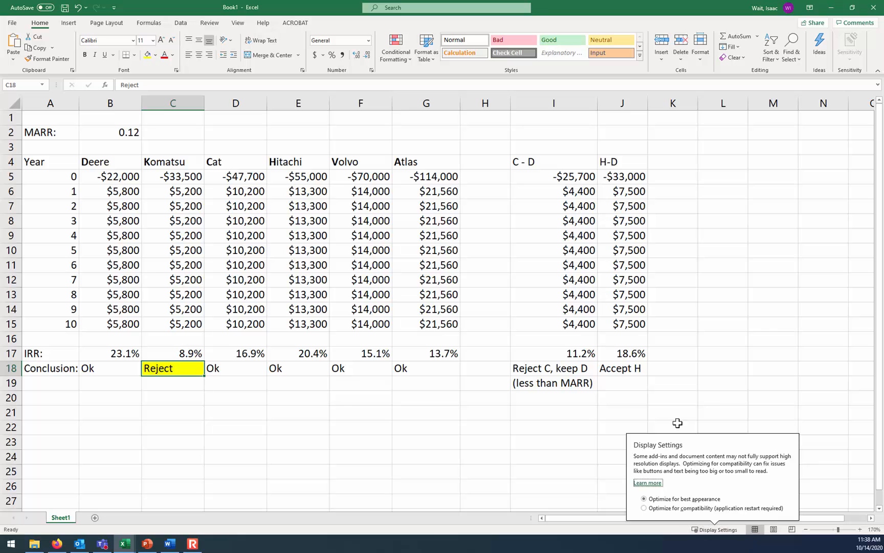
pyautogui.click(719, 402)
pyautogui.click(673, 166)
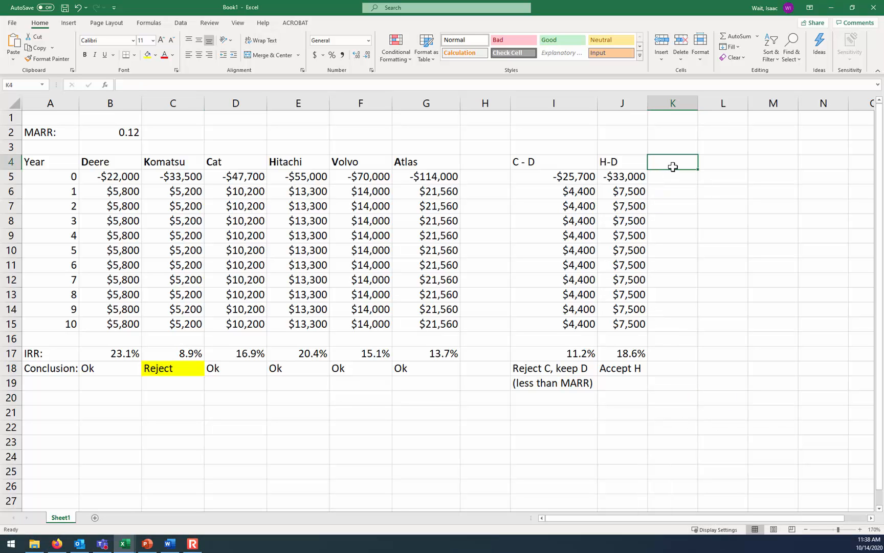
pyautogui.press('Down')
pyautogui.press('Down')
pyautogui.press('Down')
pyautogui.press('Down')
pyautogui.press('Down')
pyautogui.press('Down')
pyautogui.press('Down')
pyautogui.press('Down')
pyautogui.press('Down')
pyautogui.press('Down')
pyautogui.press('Down')
pyautogui.press('Down')
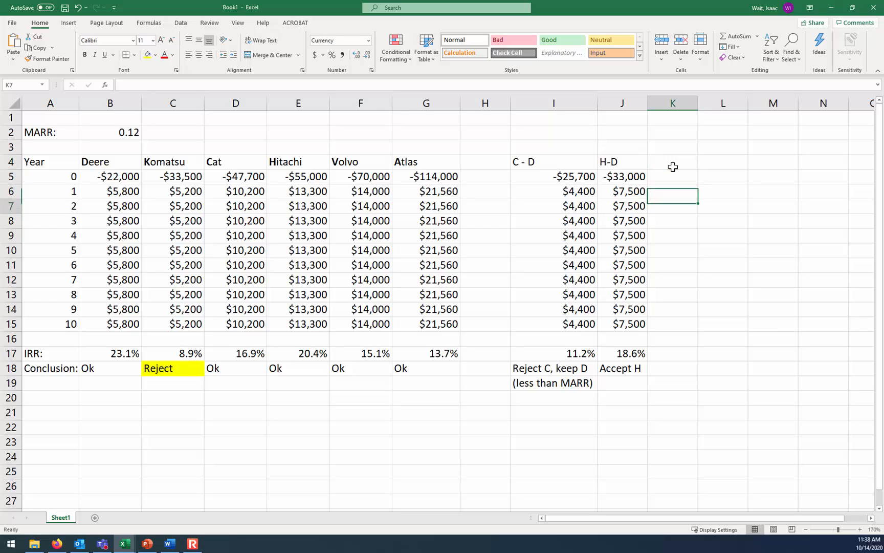
pyautogui.press('Up')
pyautogui.press('Up')
pyautogui.press('Up')
pyautogui.press('Up')
pyautogui.press('Up')
pyautogui.press('Up')
pyautogui.press('Up')
pyautogui.press('Up')
pyautogui.press('Up')
pyautogui.press('Up')
pyautogui.press('Up')
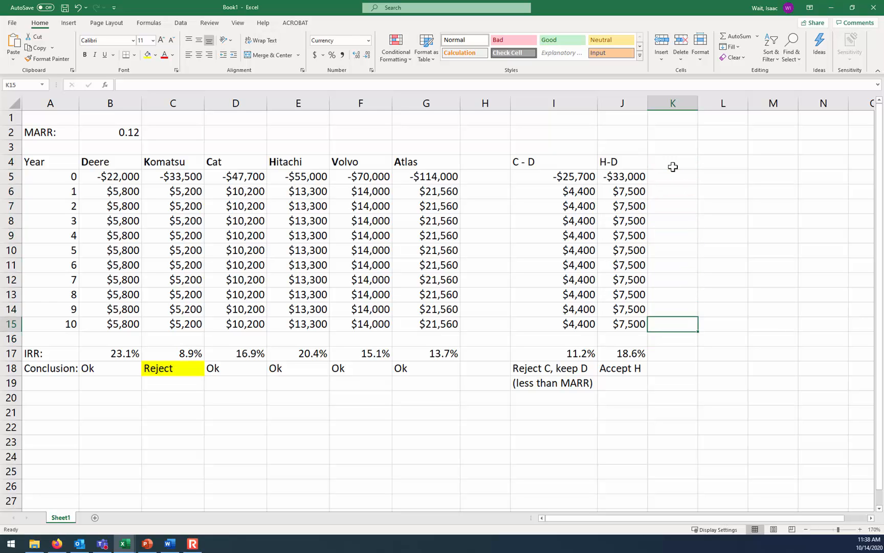
# Label K4 "V-H", calculate the Volvo minus Hitachi cash flow in K5 with =F5-E5, and fill it down to K15
pyautogui.press('Up')
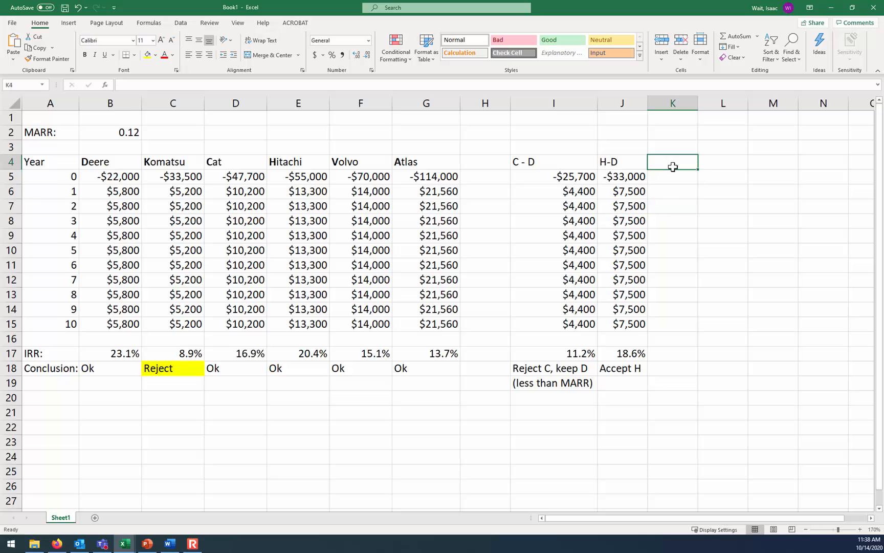
pyautogui.write('V-H')
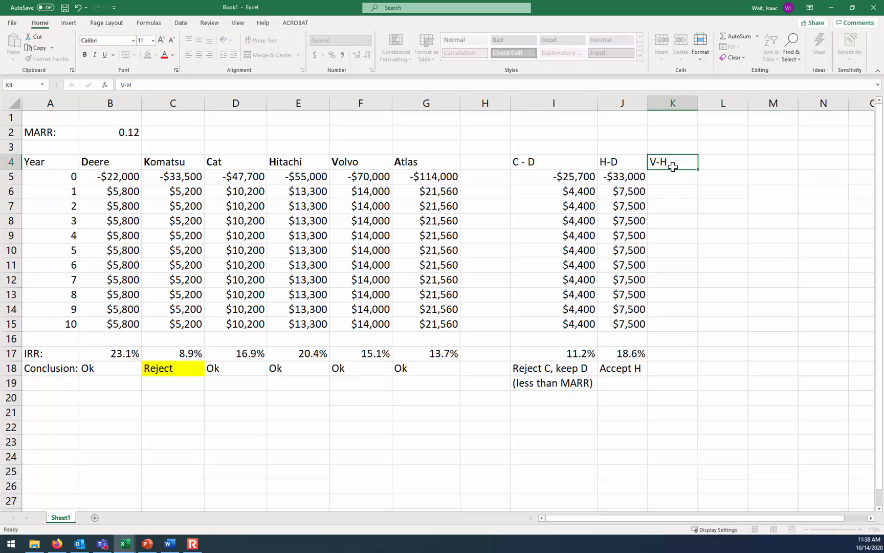
pyautogui.press('Return')
pyautogui.write('=')
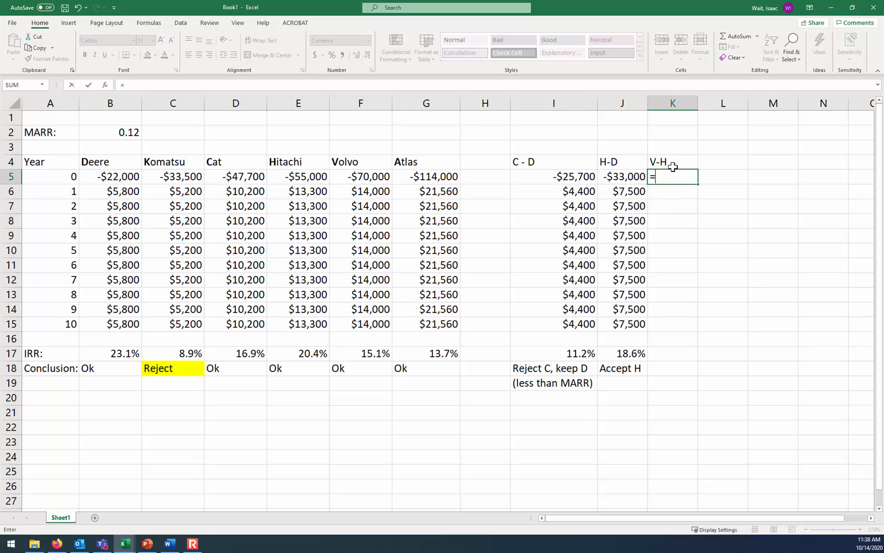
pyautogui.click(367, 176)
pyautogui.write('-')
pyautogui.click(310, 176)
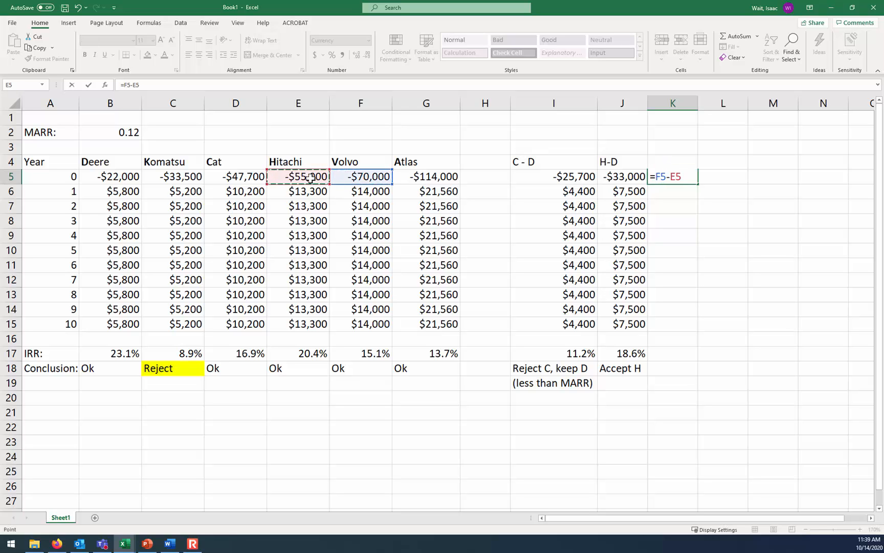
pyautogui.press('Return')
pyautogui.click(685, 177)
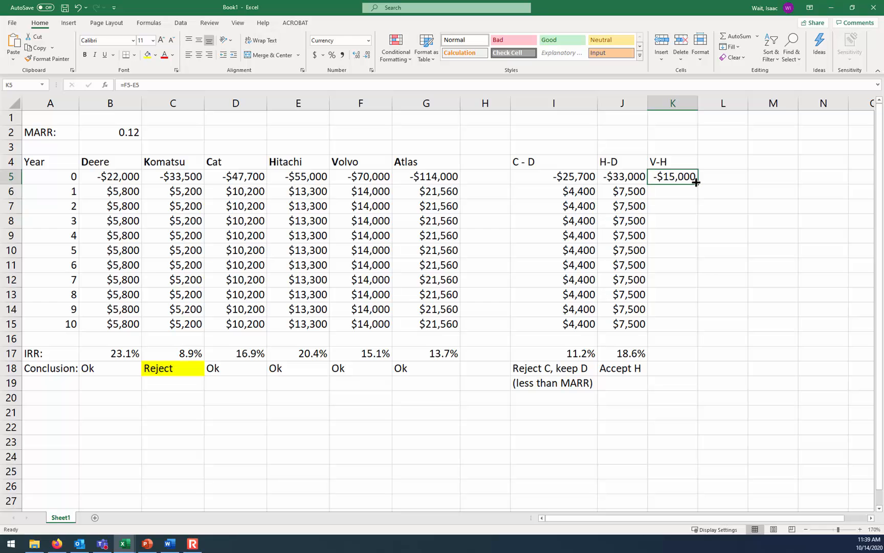
pyautogui.moveTo(700, 190); pyautogui.dragTo(683, 364)
# Copy the IRR formula from J17 into K17 and enter the V-H conclusion "Reject V, keep H" in K18
pyautogui.click(640, 351)
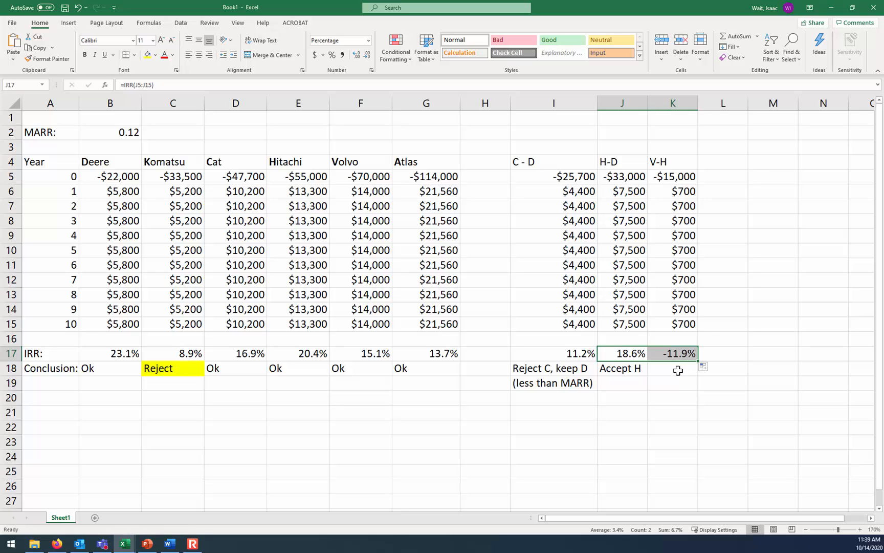
pyautogui.click(678, 370)
pyautogui.write('Re')
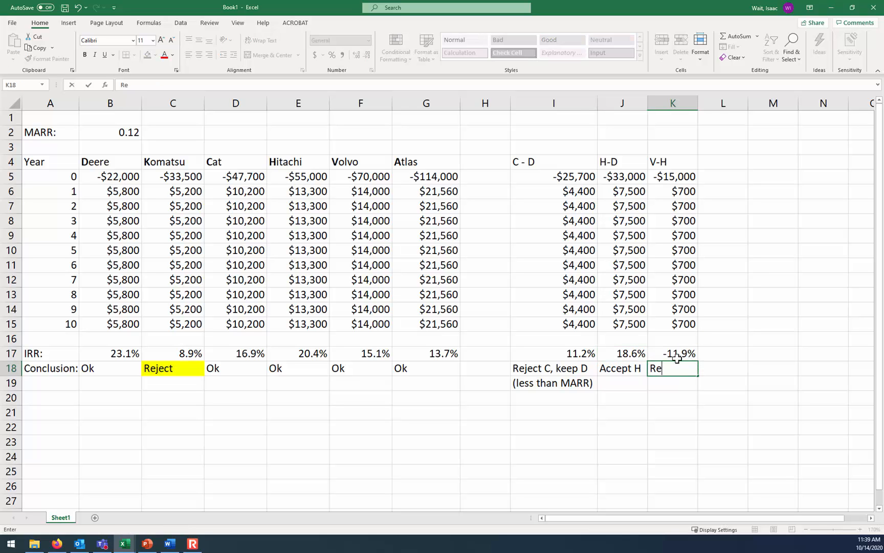
pyautogui.write('ject V, keep ')
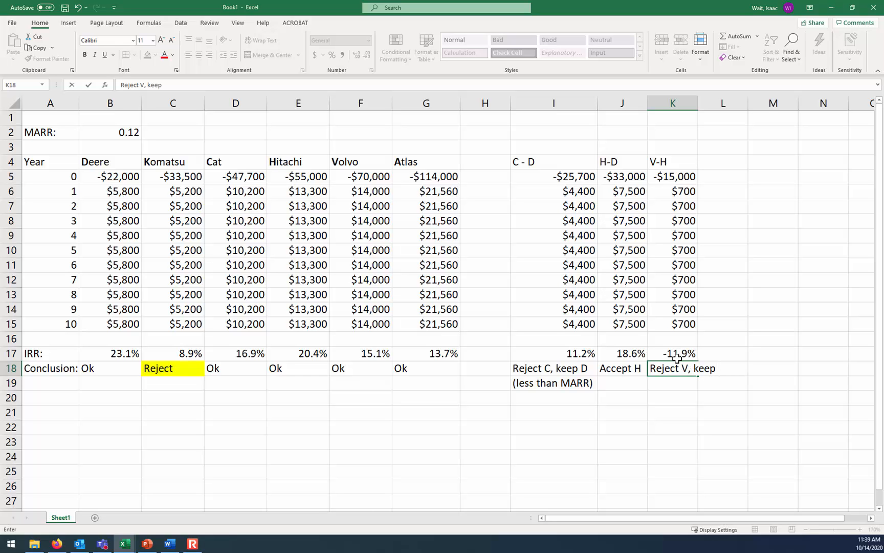
pyautogui.write('H')
pyautogui.press('Return')
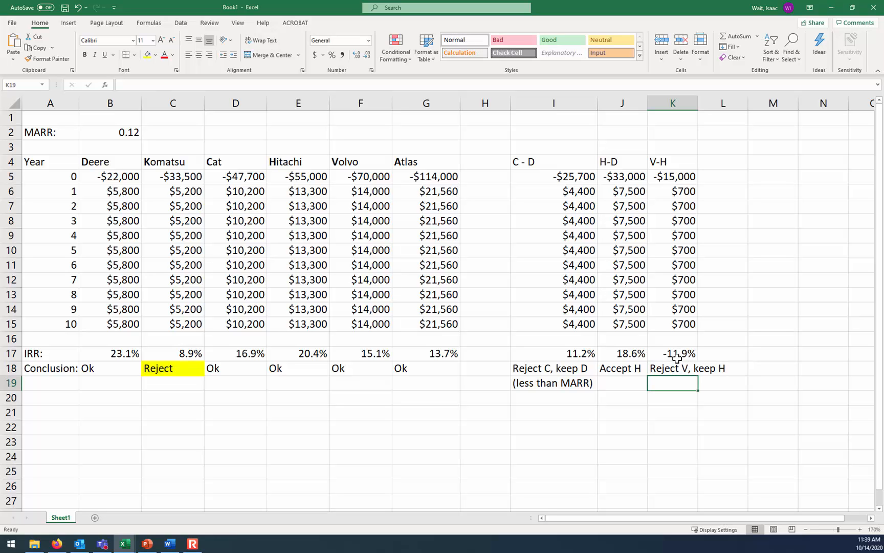
pyautogui.click(669, 366)
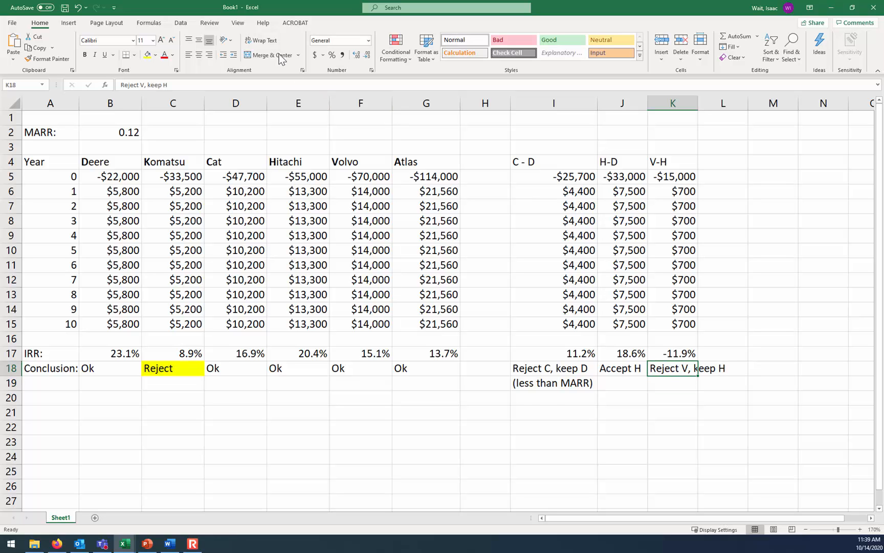
# Wrap the text of the V-H conclusion in K18
pyautogui.click(259, 41)
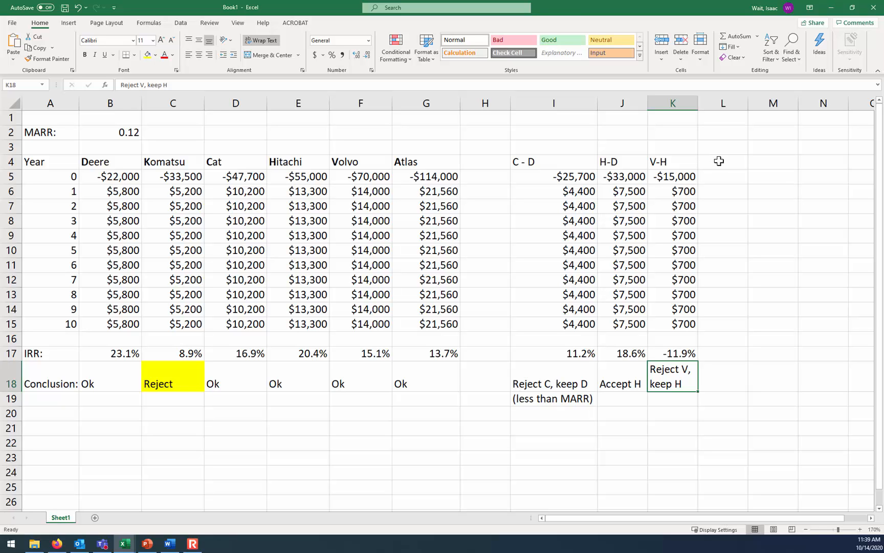
pyautogui.moveTo(176, 376); pyautogui.dragTo(183, 162)
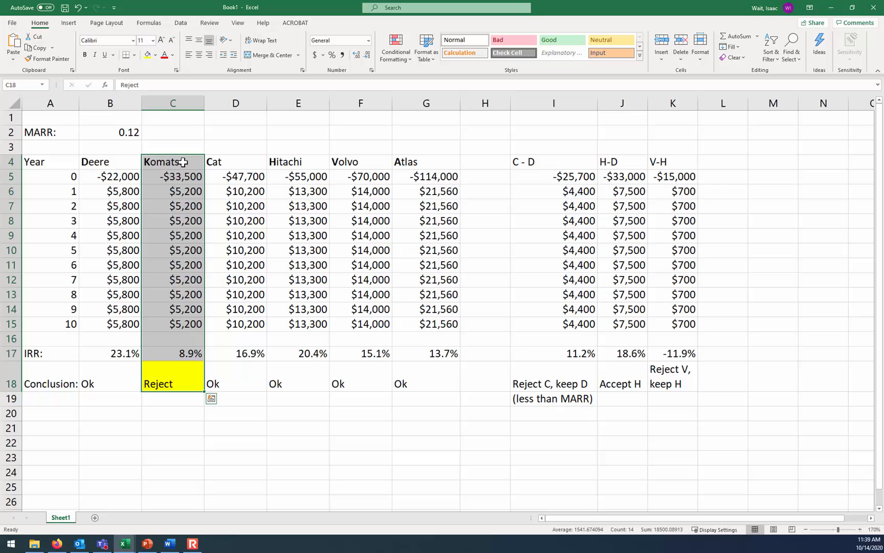
pyautogui.click(168, 359)
pyautogui.moveTo(187, 176); pyautogui.dragTo(187, 321)
pyautogui.click(129, 134)
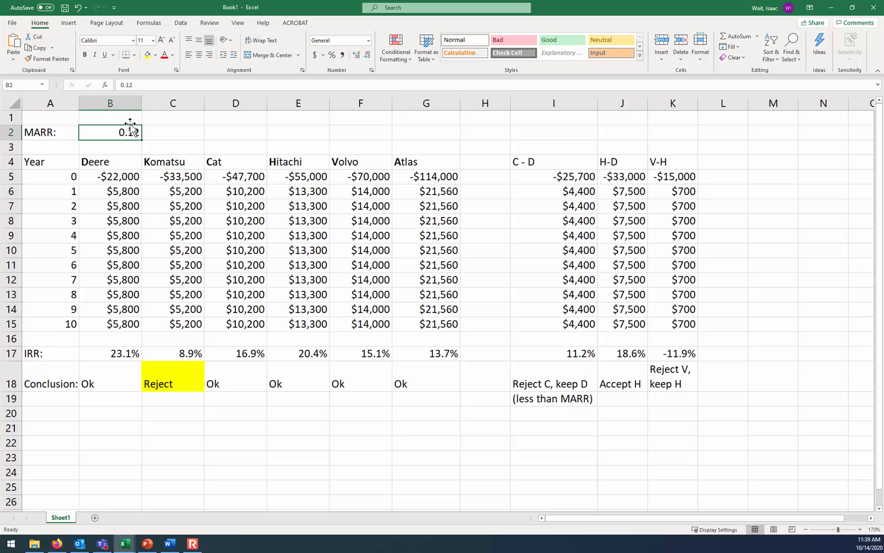
# Label L4 "A-H", calculate the Atlas minus Hitachi cash flow in L5 with =G5-E5, and fill it down to L15
pyautogui.click(729, 169)
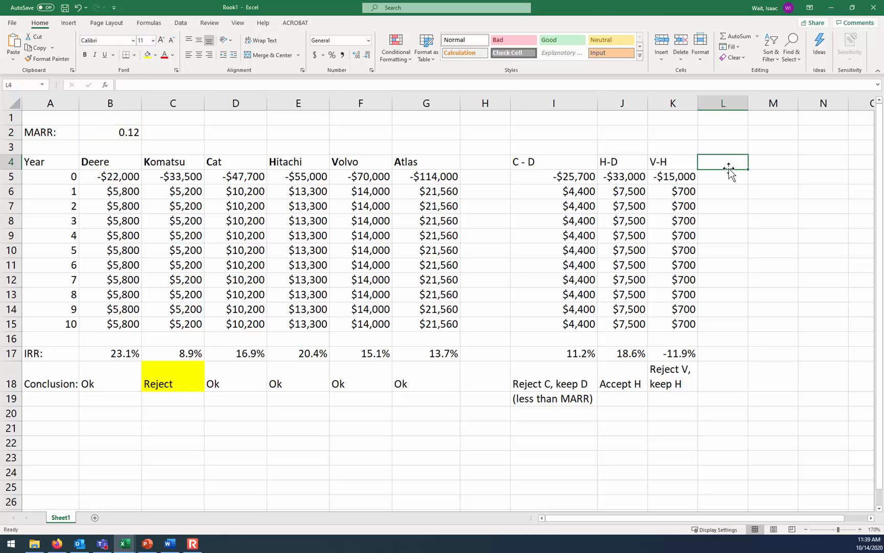
pyautogui.write('A-H')
pyautogui.press('Return')
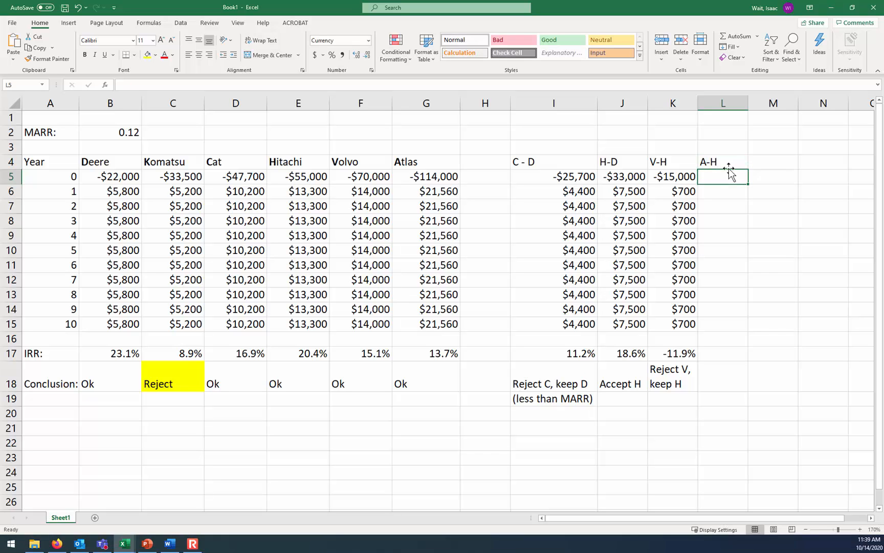
pyautogui.write('=')
pyautogui.click(428, 177)
pyautogui.write('-')
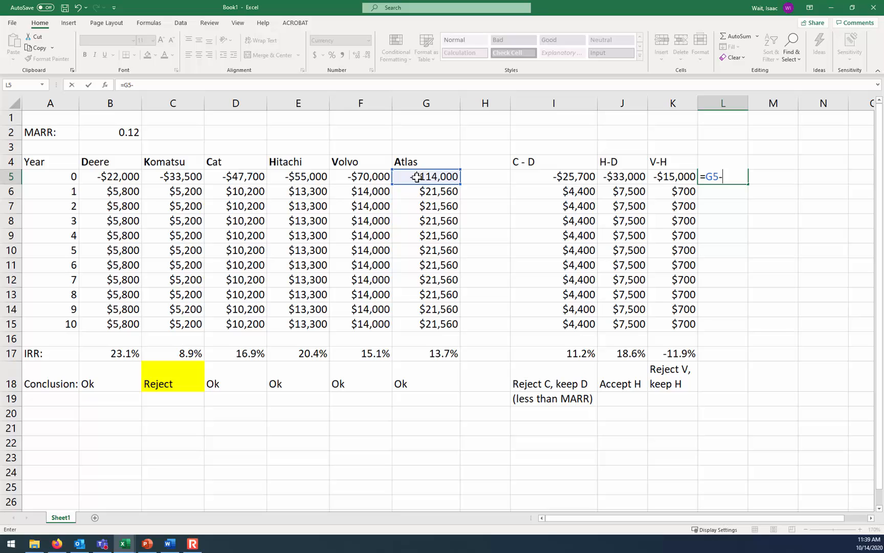
pyautogui.click(307, 178)
pyautogui.press('Return')
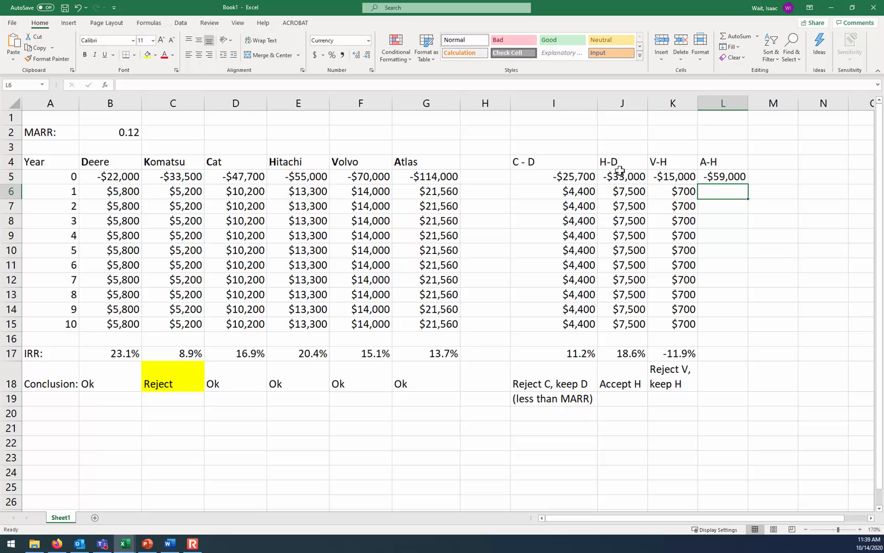
pyautogui.click(736, 177)
pyautogui.moveTo(748, 184); pyautogui.dragTo(732, 329)
# Copy the IRR formula from K17 into L17 and enter the A-H conclusion "Reject A: option H is best" in L18
pyautogui.click(728, 353)
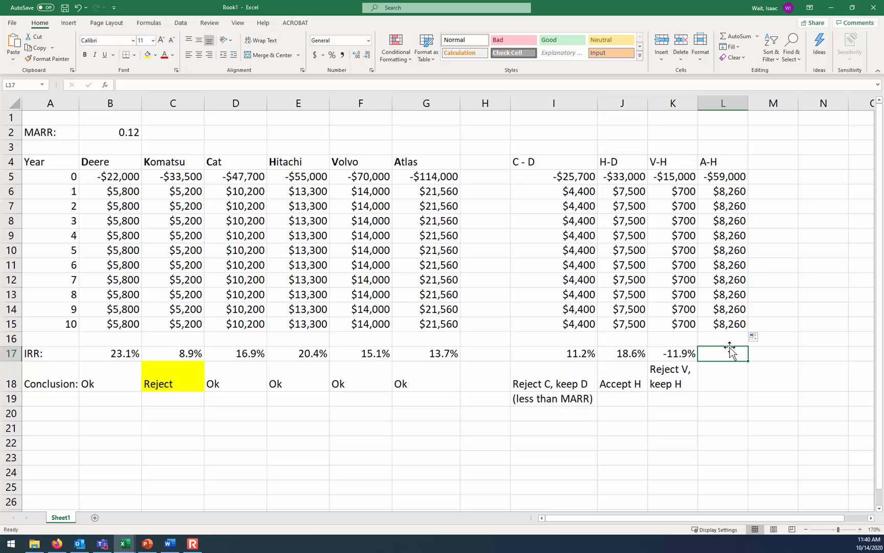
pyautogui.click(704, 353)
pyautogui.moveTo(698, 361); pyautogui.dragTo(738, 359)
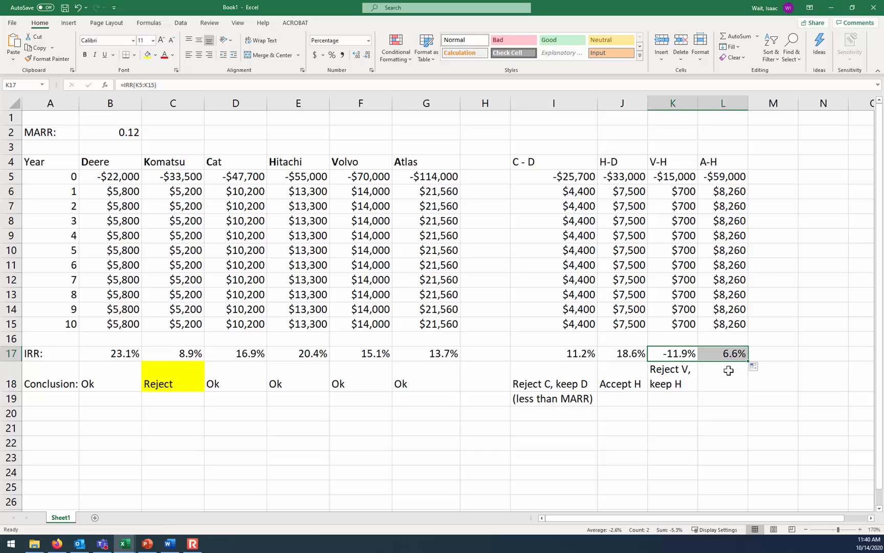
pyautogui.click(728, 375)
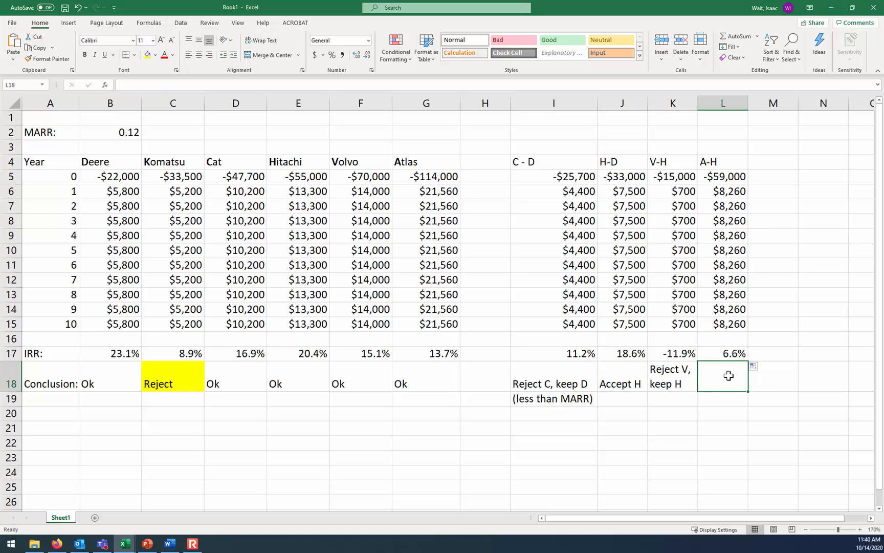
pyautogui.write('Reject A: option H is best')
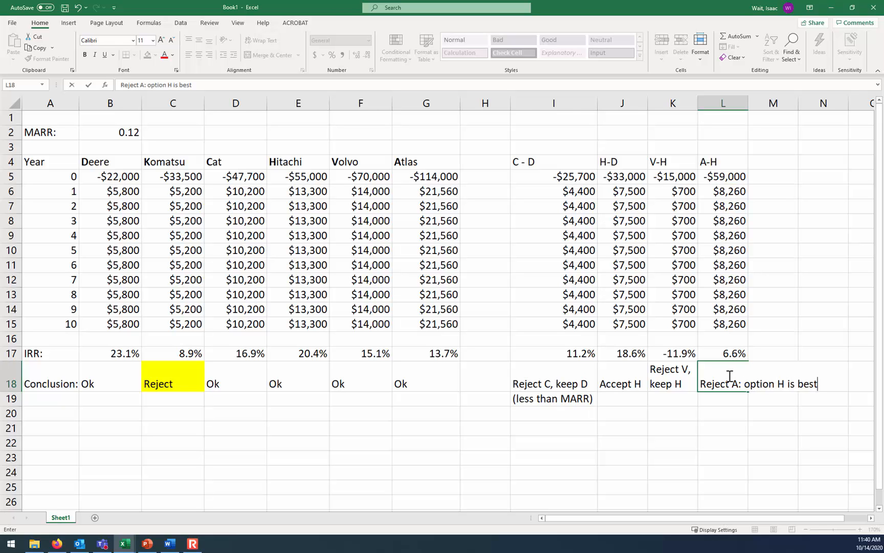
pyautogui.press('Return')
# Enter "Conclusion: Hitachi is the best alternative: none of the more-expensive" in I21
pyautogui.press('Down')
pyautogui.press('Down')
pyautogui.press('Left')
pyautogui.press('Left')
pyautogui.press('Left')
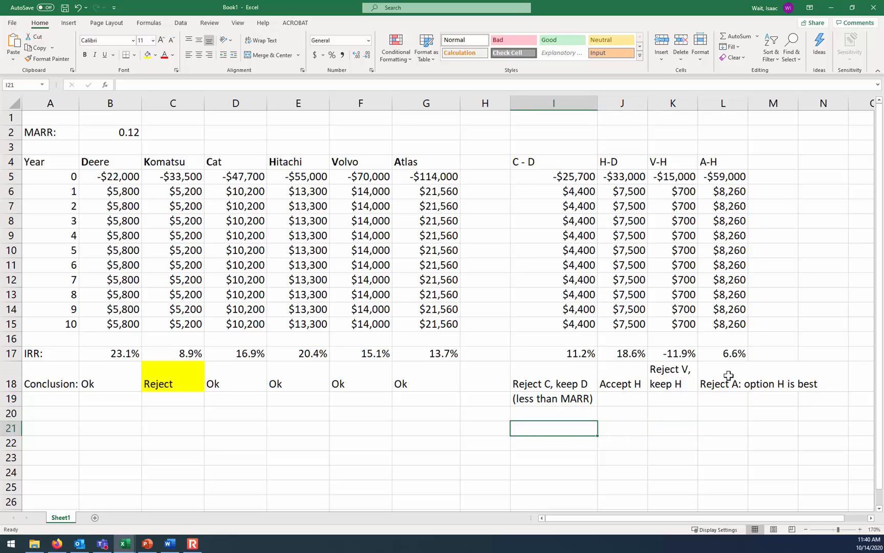
pyautogui.write('Conclusion')
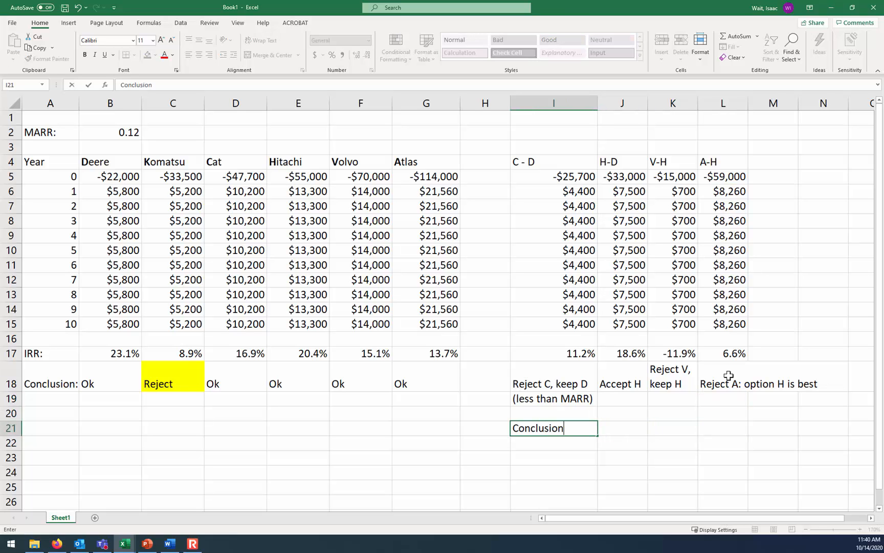
pyautogui.write(': Hitachi is the best alternative: nore')
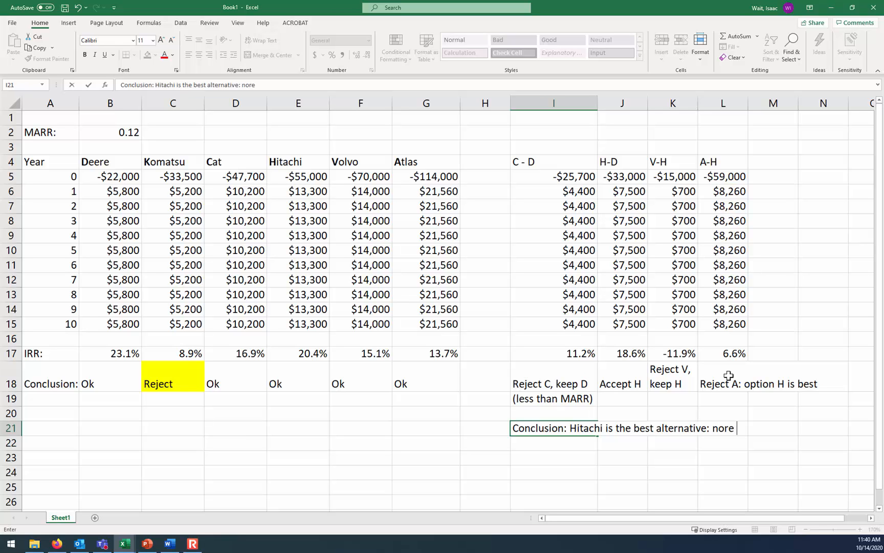
pyautogui.press('BackSpace')
pyautogui.press('BackSpace')
pyautogui.press('BackSpace')
pyautogui.write('ne of the more-expensive')
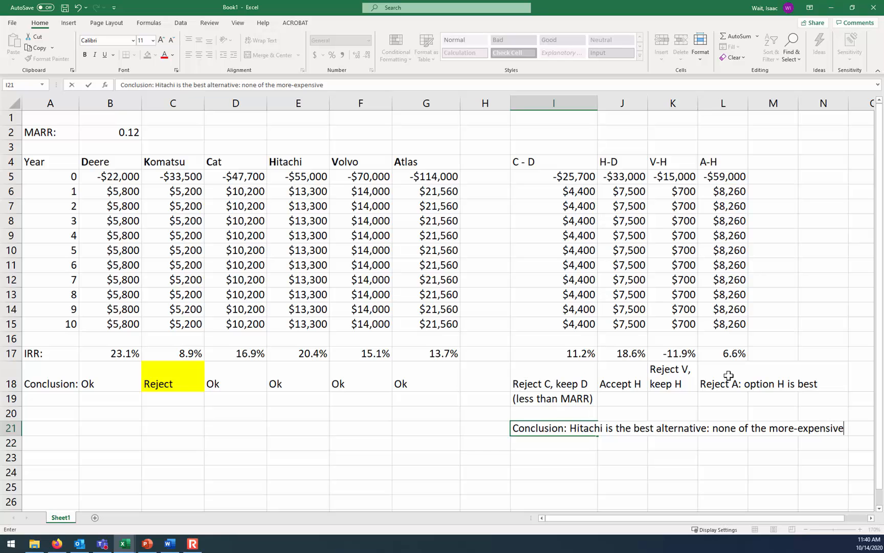
pyautogui.press('Return')
# Continue the overall conclusion in I22 with "options are justifiable, when considering the increment."
pyautogui.write('options ')
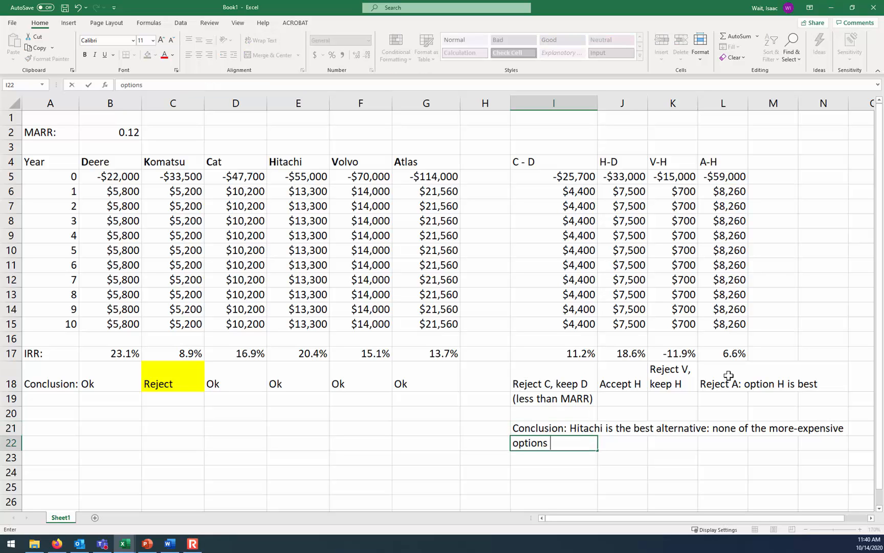
pyautogui.write('are justifiable, w')
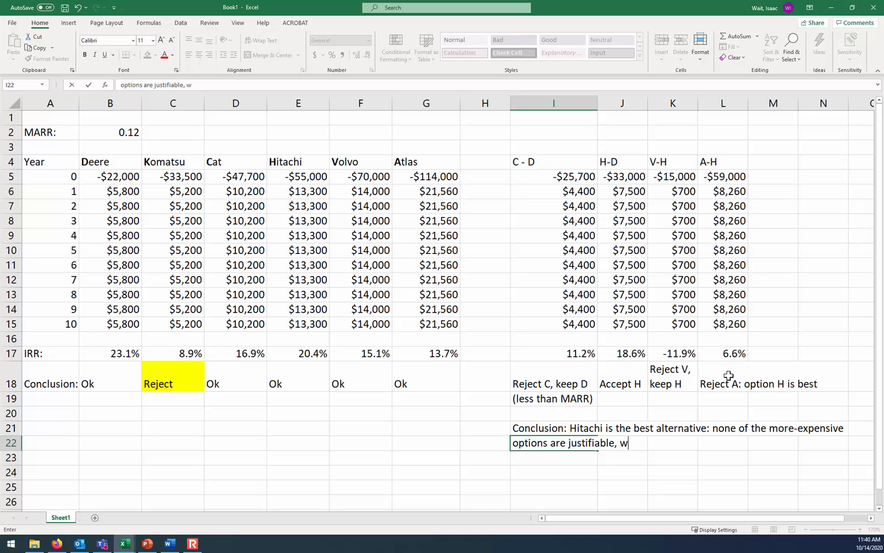
pyautogui.write('hen consideri')
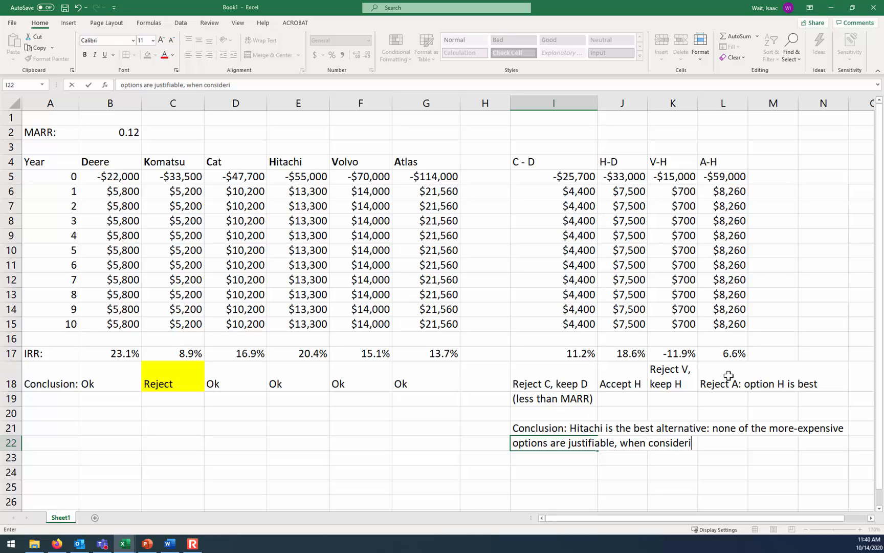
pyautogui.write('ng the increment.')
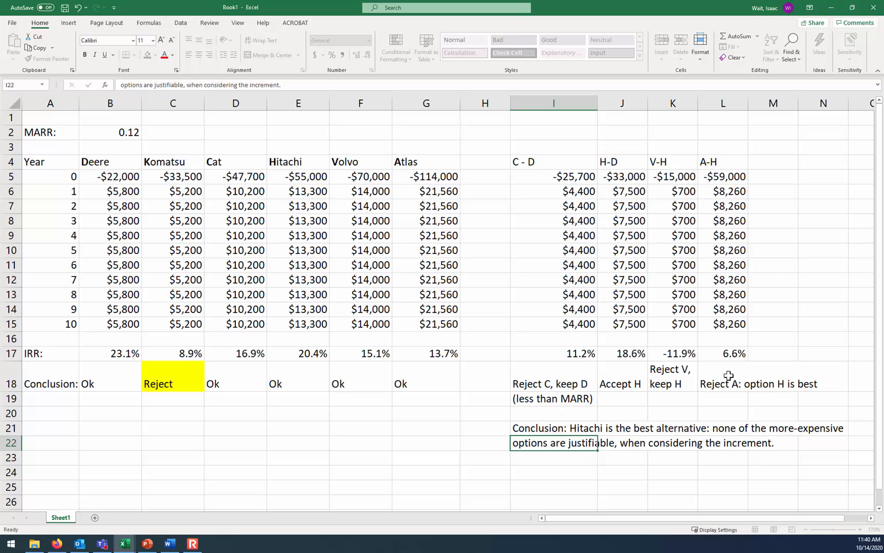
pyautogui.press('Return')
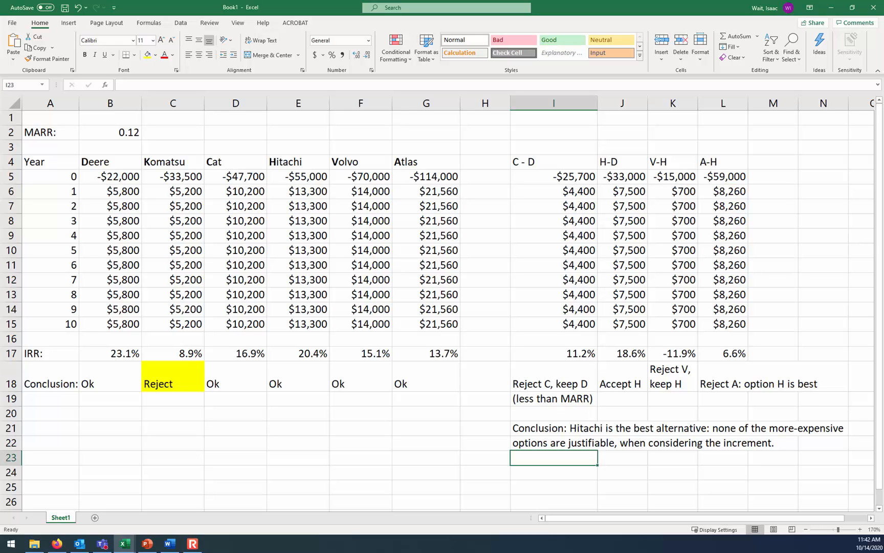
# Enlarge the worksheet to 220% and inspect the Deere IRR formula in B17
pyautogui.click(861, 530)
pyautogui.click(861, 530)
pyautogui.click(861, 530)
pyautogui.click(861, 530)
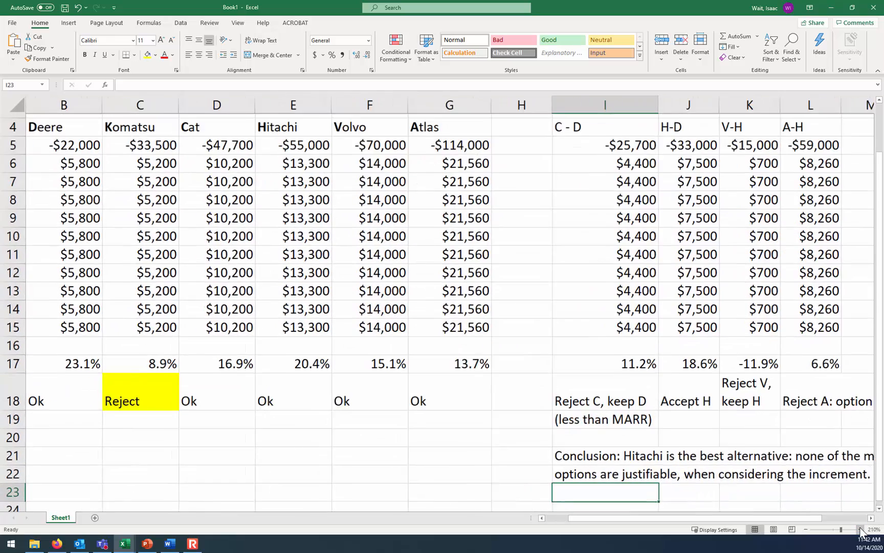
pyautogui.click(862, 530)
pyautogui.moveTo(818, 520); pyautogui.dragTo(750, 512)
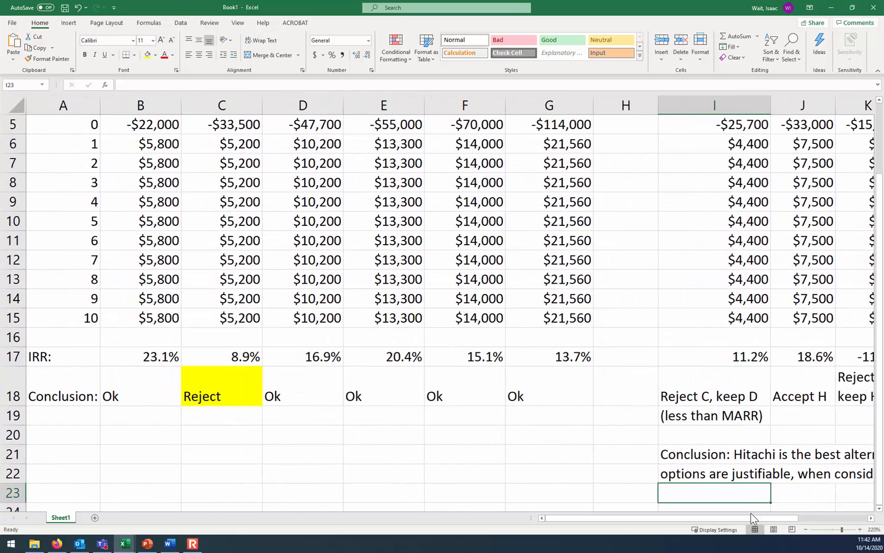
pyautogui.scroll(2, 740, 461)
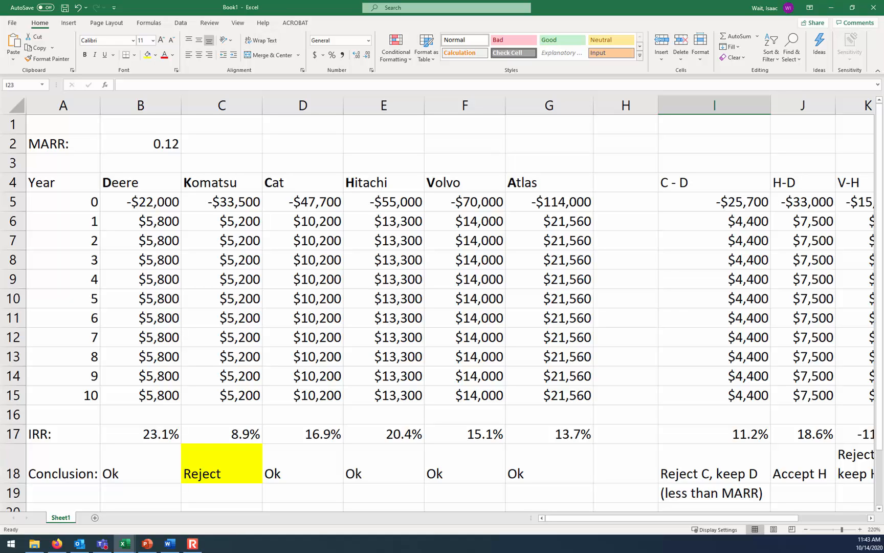
pyautogui.click(168, 433)
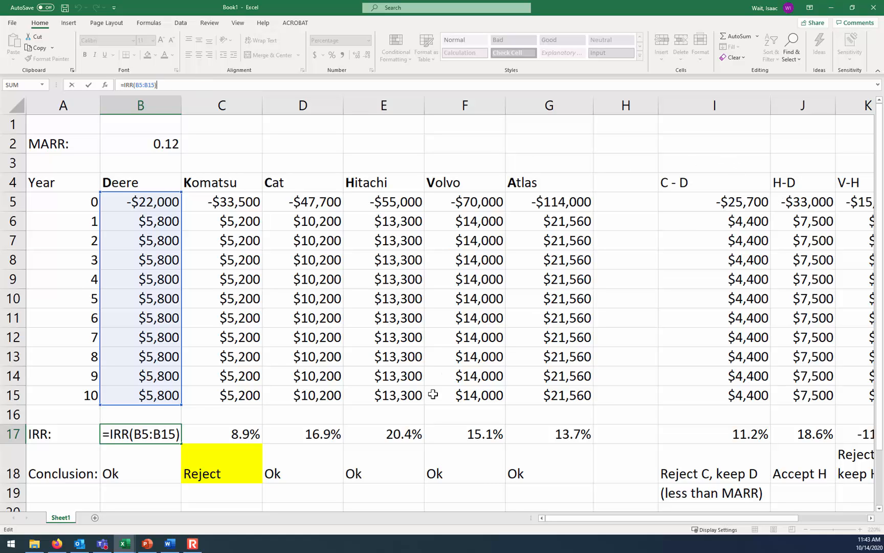
pyautogui.hotkey('ctrl', 'Return')
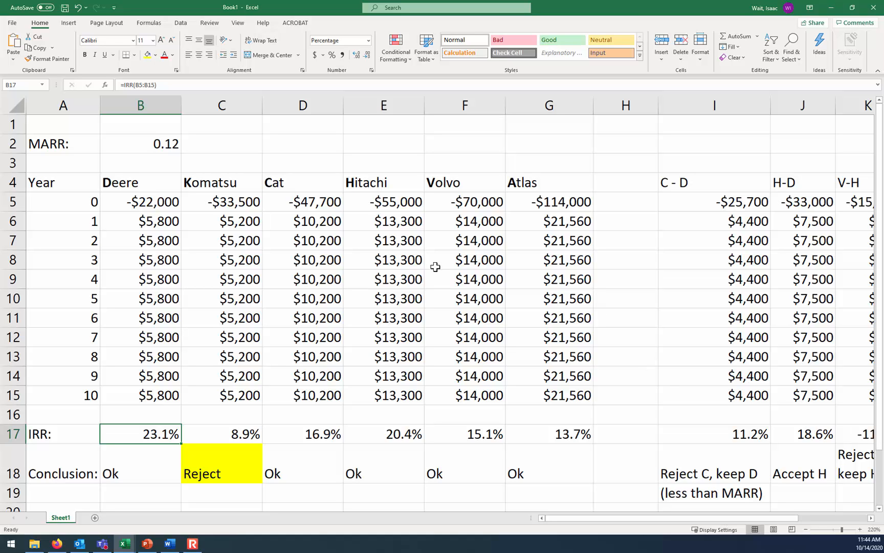
# Review the Deere, Komatsu and Cat headings and inspect the C - D increment formulas in I5 and I6 and its IRR formula in I17
pyautogui.click(292, 186)
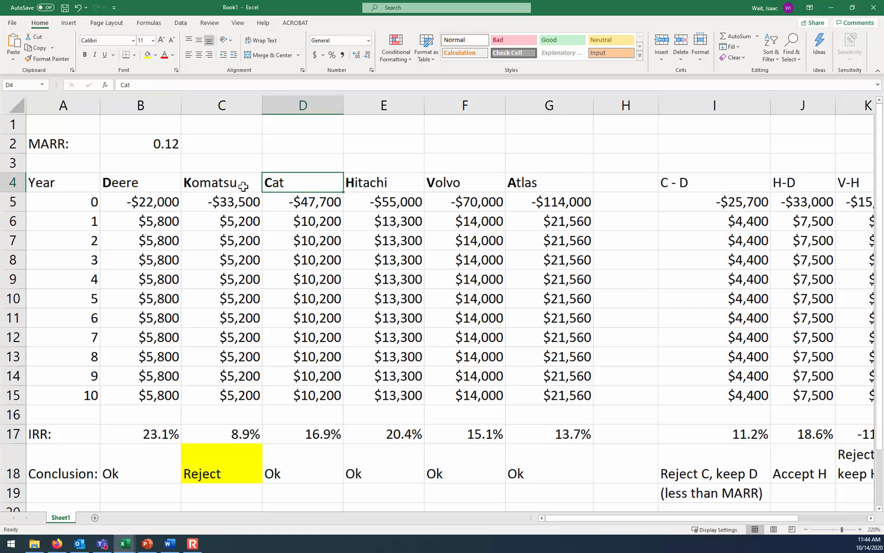
pyautogui.click(134, 179)
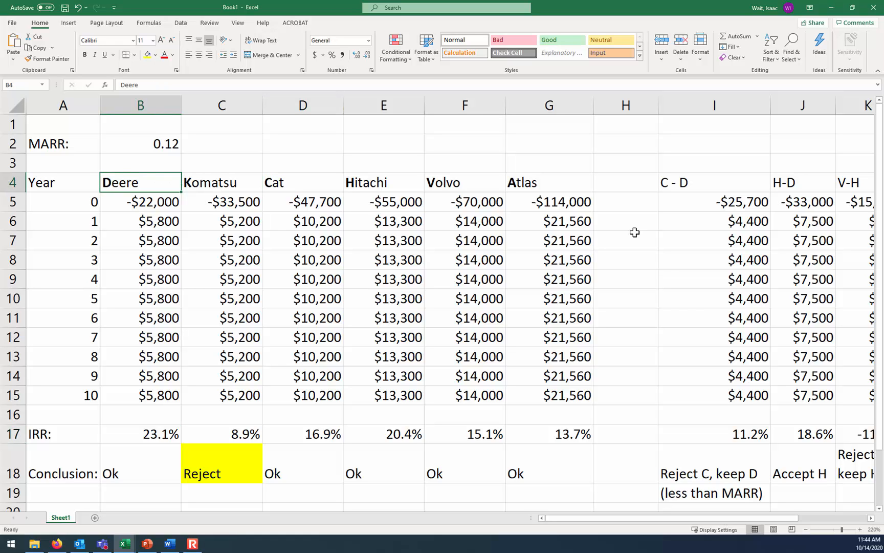
pyautogui.click(232, 184)
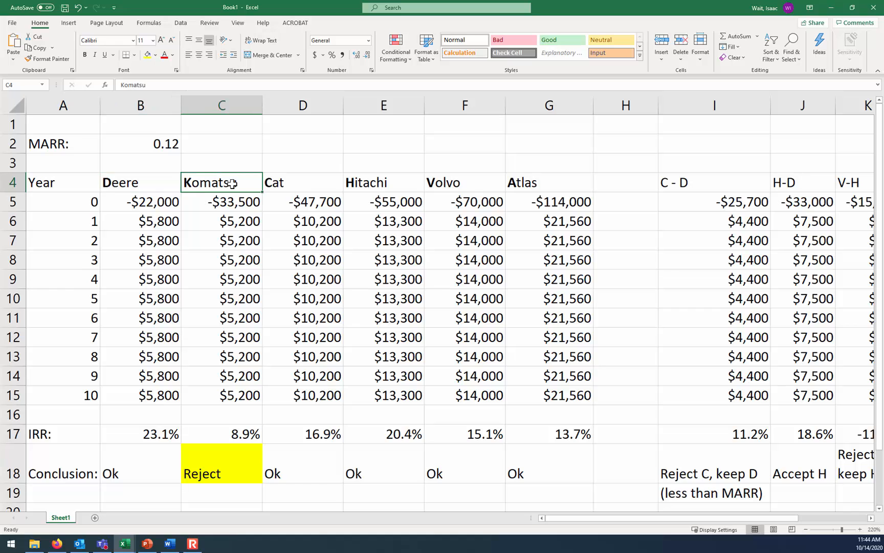
pyautogui.click(144, 183)
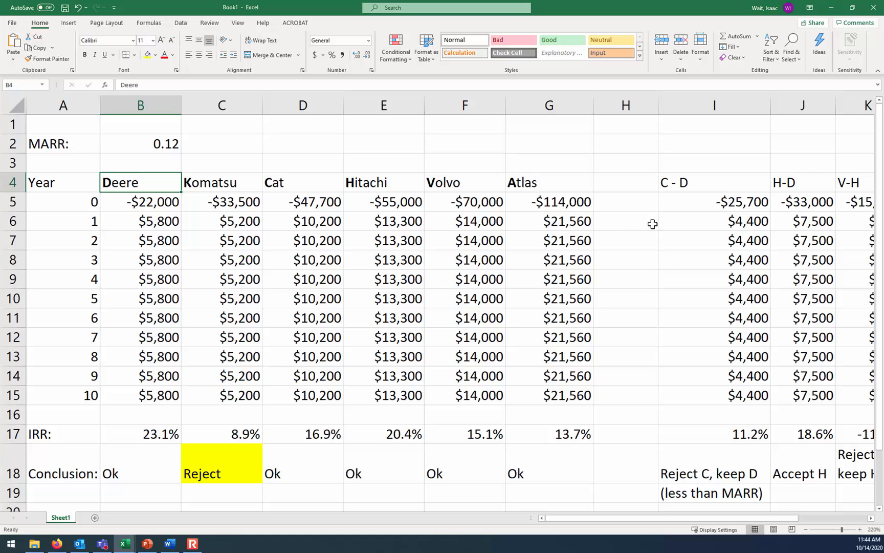
pyautogui.click(716, 181)
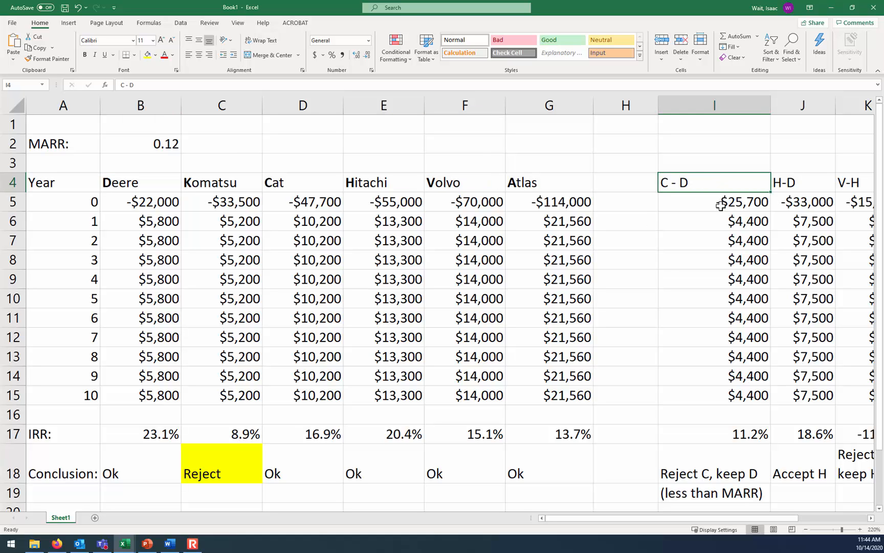
pyautogui.click(719, 203)
pyautogui.click(429, 86)
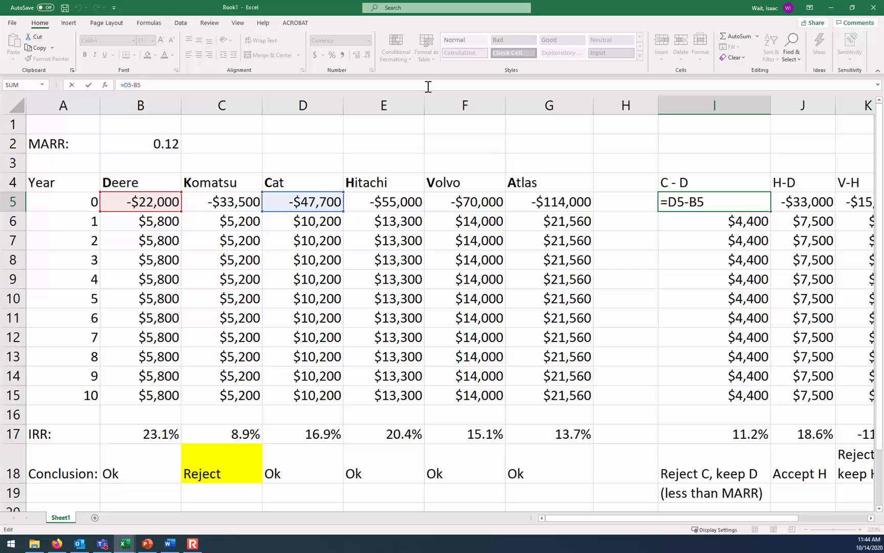
pyautogui.press('Return')
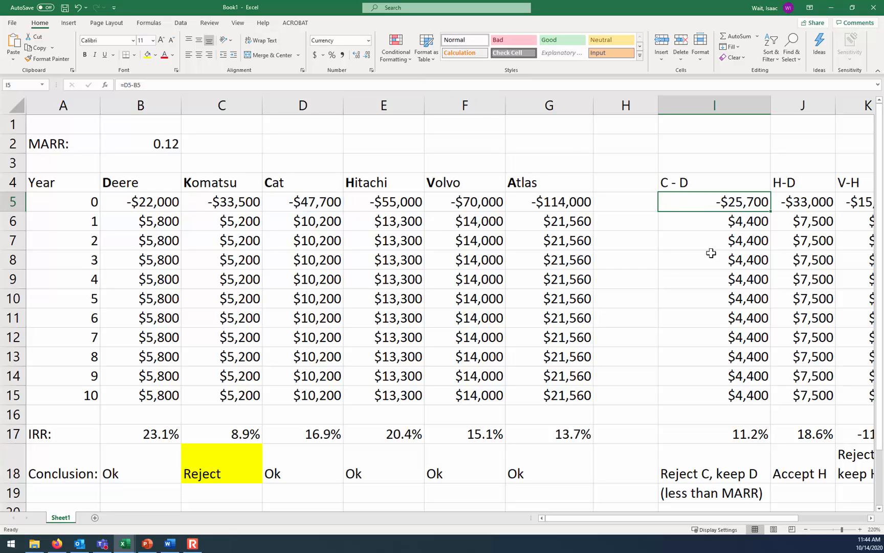
pyautogui.click(469, 87)
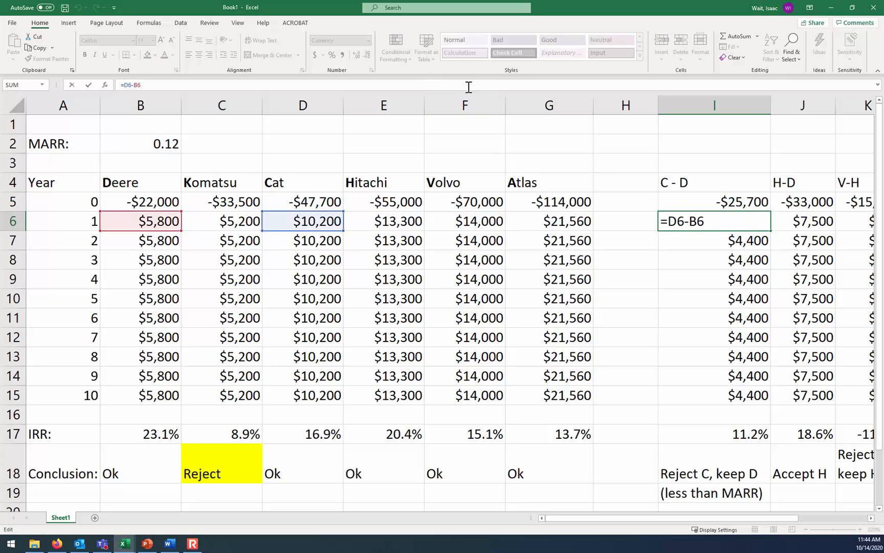
pyautogui.hotkey('ctrl', 'Return')
pyautogui.click(742, 435)
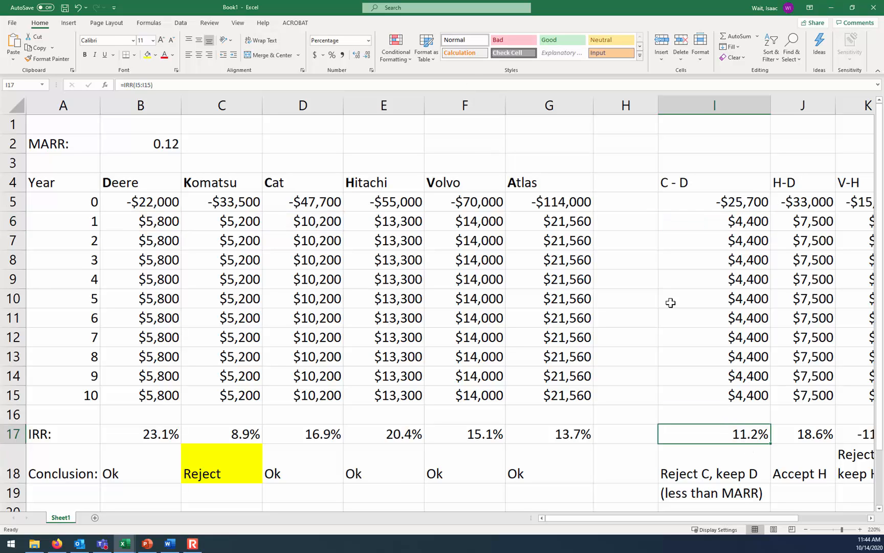
pyautogui.click(438, 87)
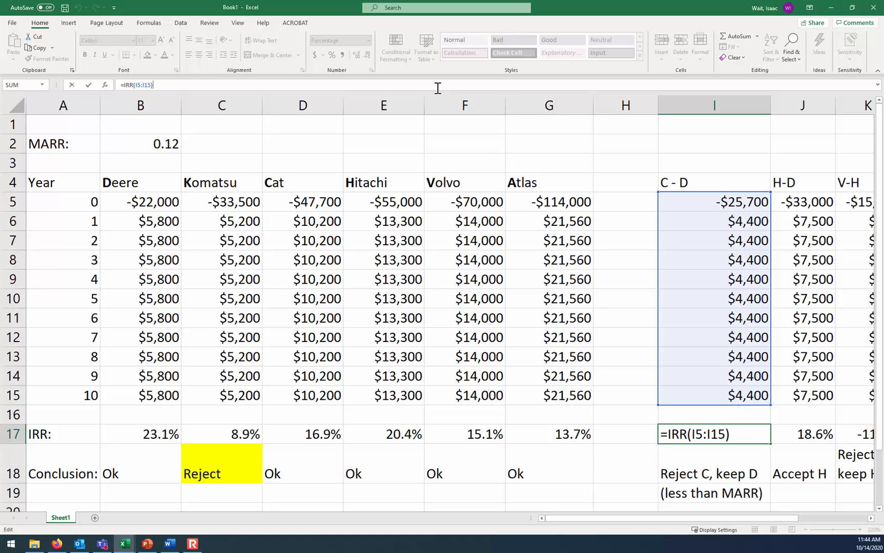
# Review the Cat, Hitachi and Deere headings and inspect the H-D increment formula in J5
pyautogui.hotkey('ctrl', 'Return')
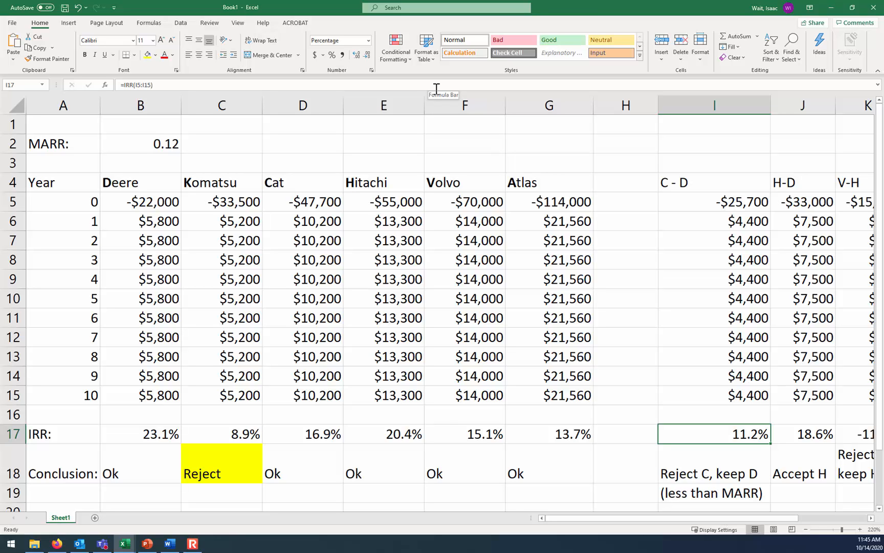
pyautogui.click(283, 182)
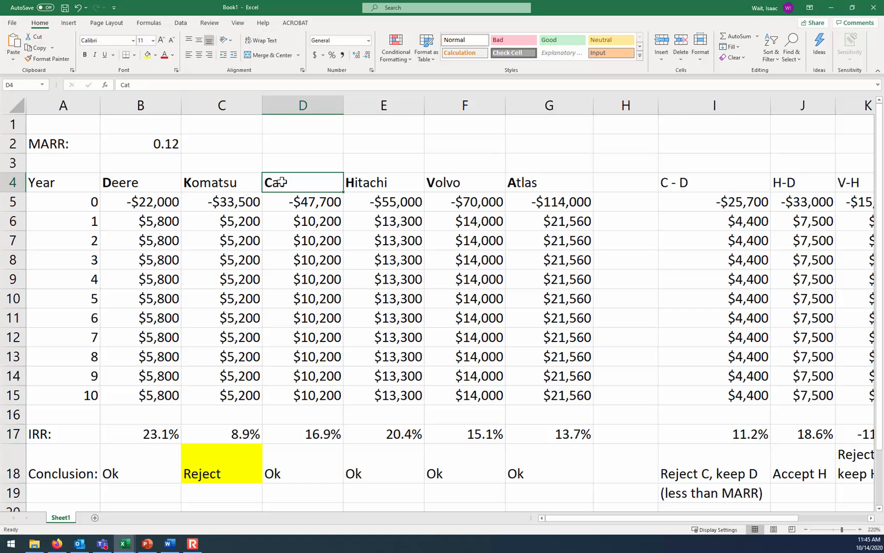
pyautogui.click(354, 182)
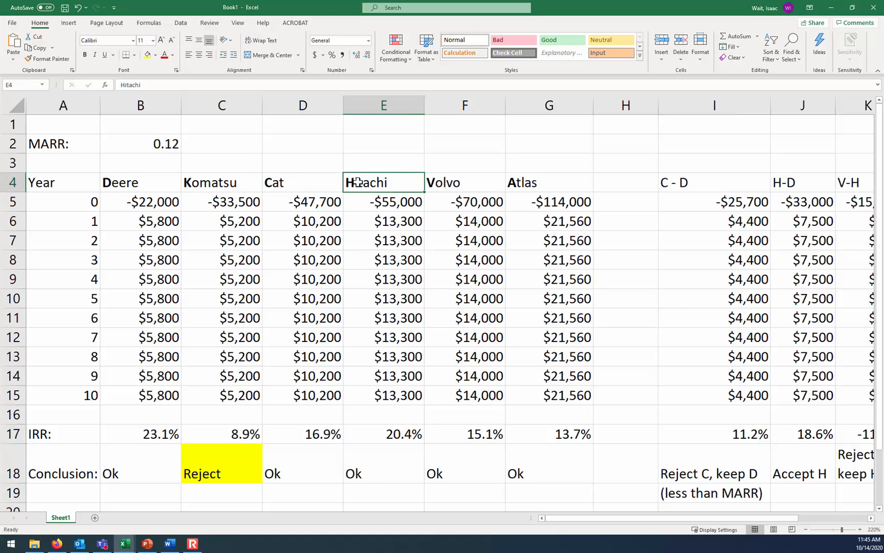
pyautogui.click(323, 183)
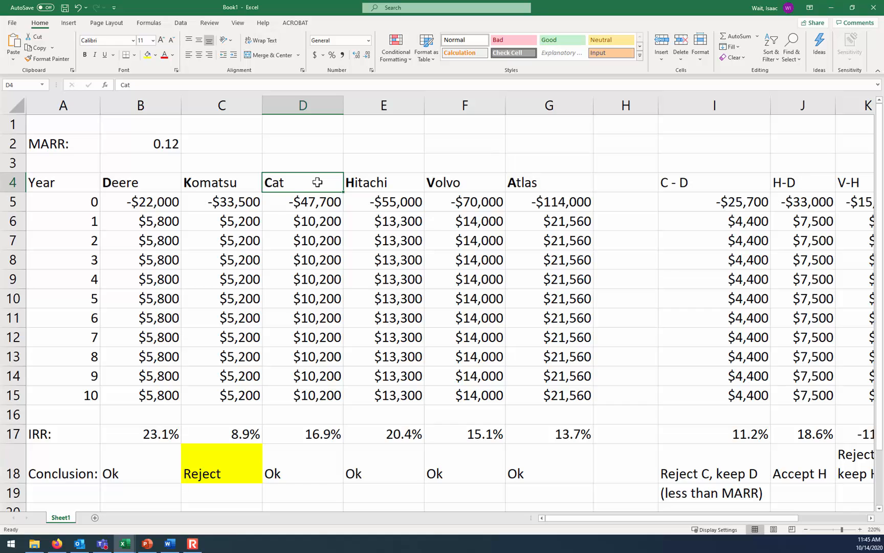
pyautogui.click(356, 182)
pyautogui.click(150, 185)
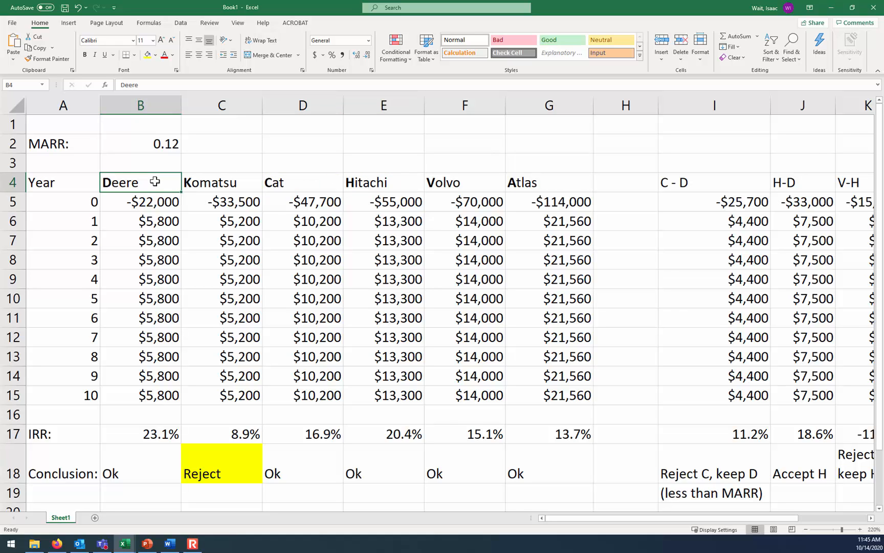
pyautogui.click(787, 200)
pyautogui.click(628, 82)
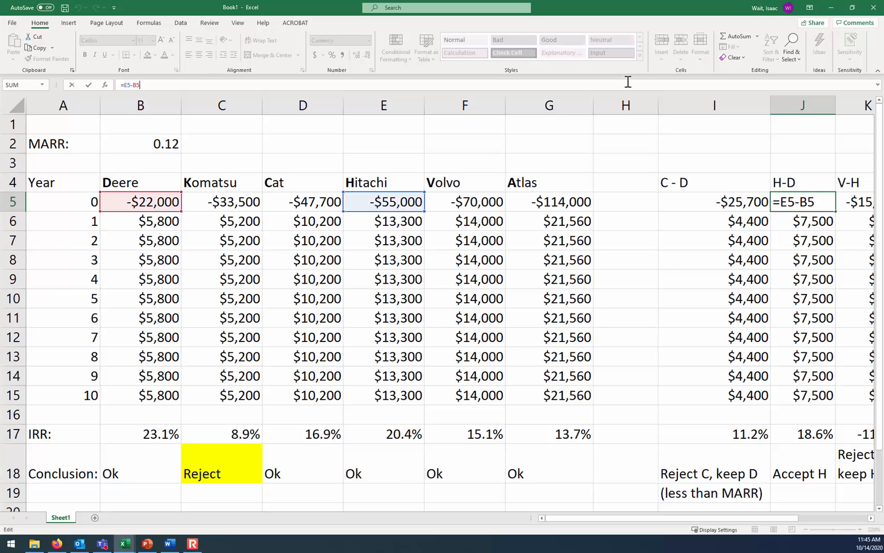
pyautogui.hotkey('ctrl', 'Return')
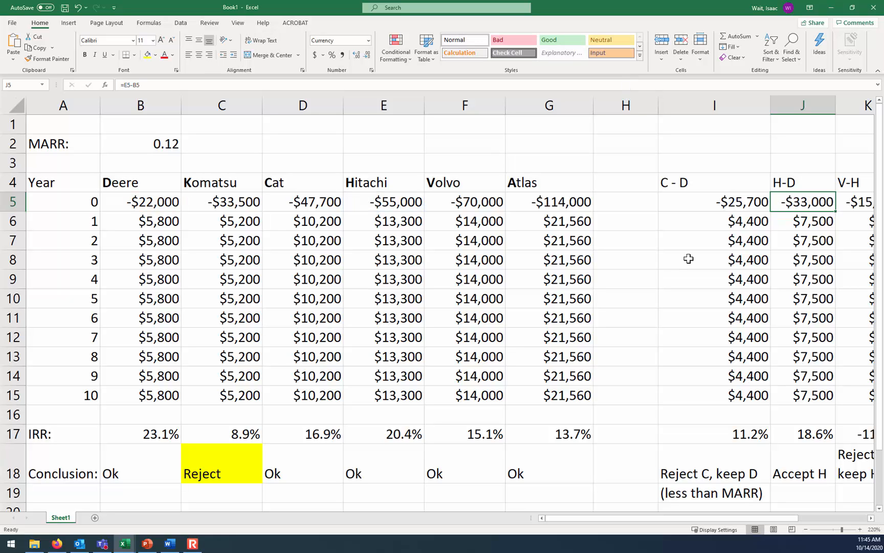
# Inspect the H-D increment's IRR formula in J17 and compare its result with the MARR in B2
pyautogui.click(803, 437)
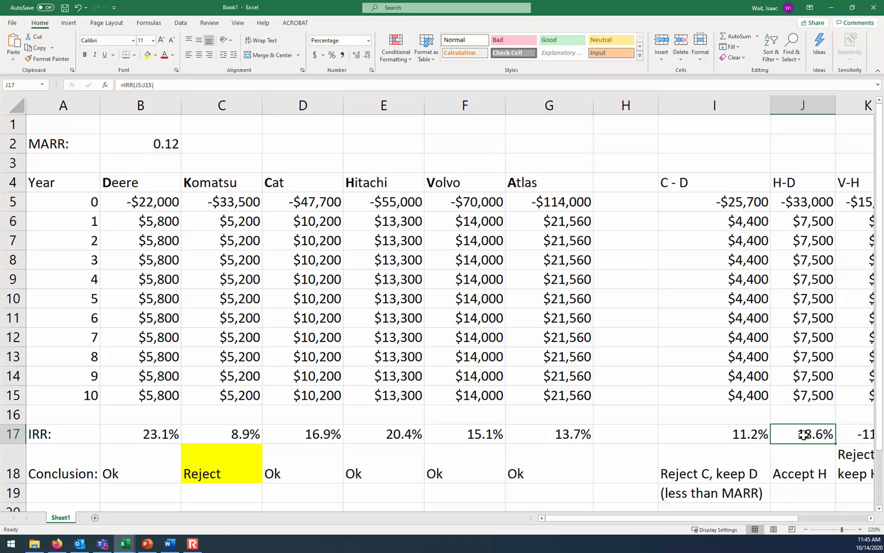
pyautogui.click(829, 202)
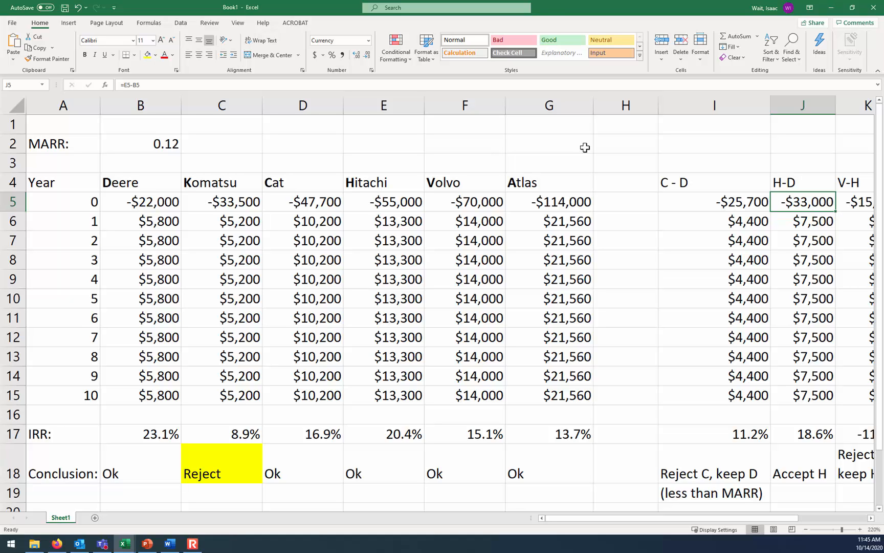
pyautogui.click(143, 148)
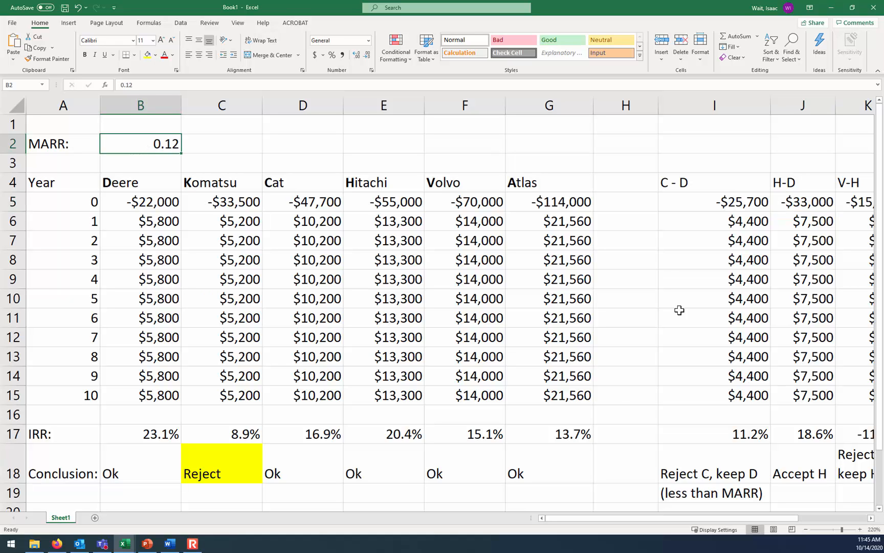
pyautogui.click(819, 434)
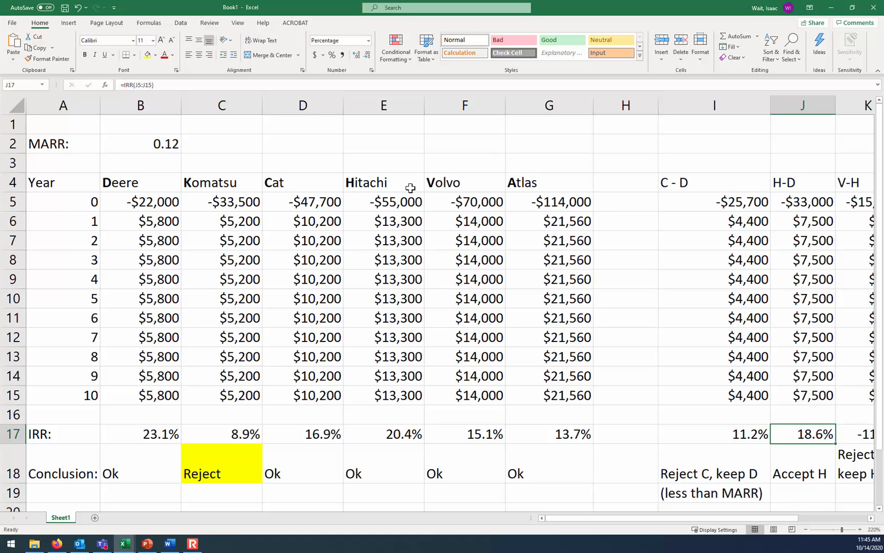
# Review the Volvo, Hitachi and Deere headings and the V-H increment heading in K4
pyautogui.click(455, 182)
pyautogui.click(403, 182)
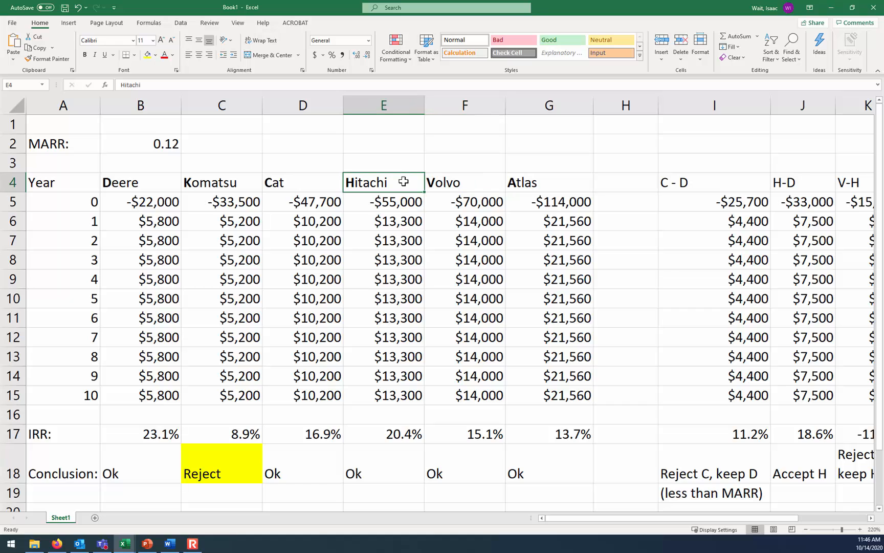
pyautogui.click(148, 185)
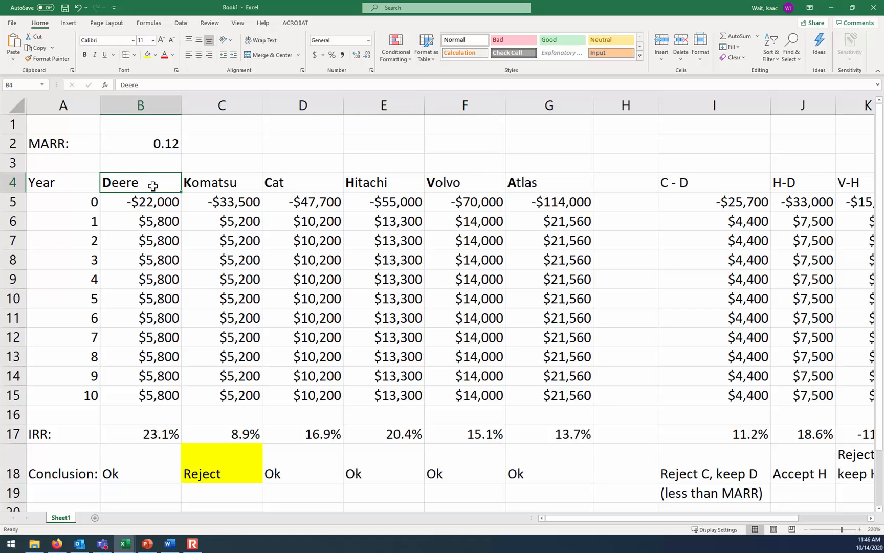
pyautogui.click(406, 183)
pyautogui.click(450, 179)
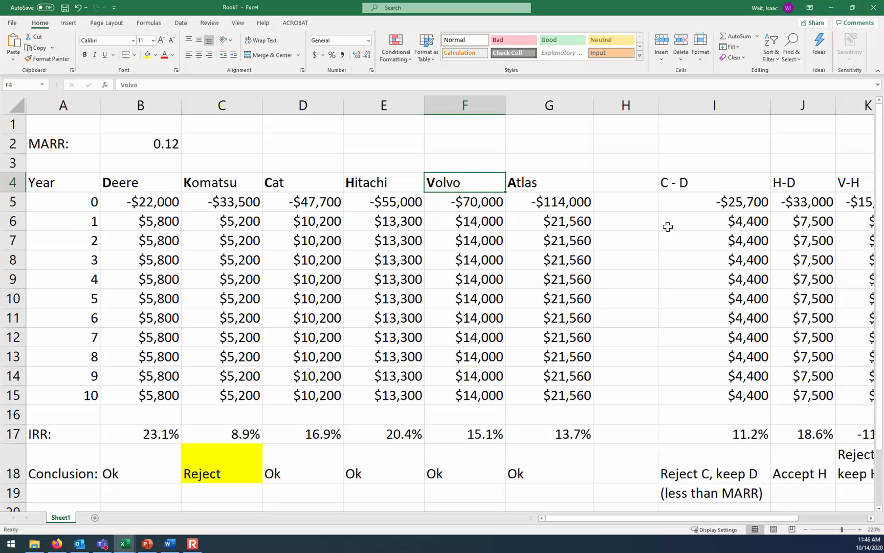
pyautogui.click(865, 184)
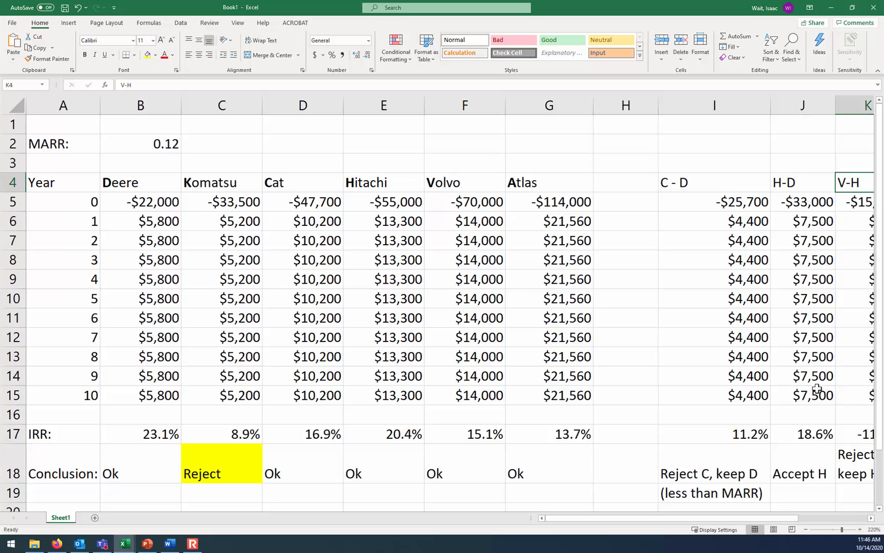
# Inspect the V-H increment's IRR formula in K17 and its cash-flow formulas from K5 through K10
pyautogui.click(806, 529)
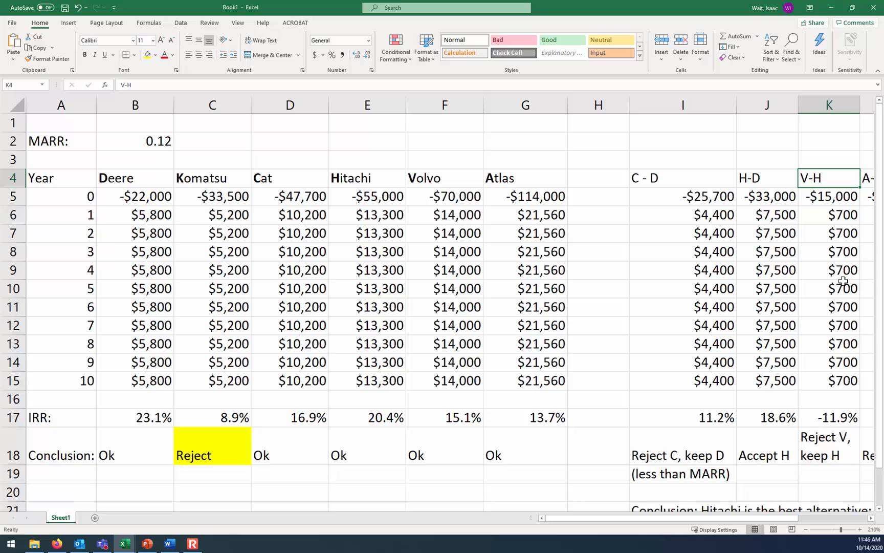
pyautogui.click(846, 419)
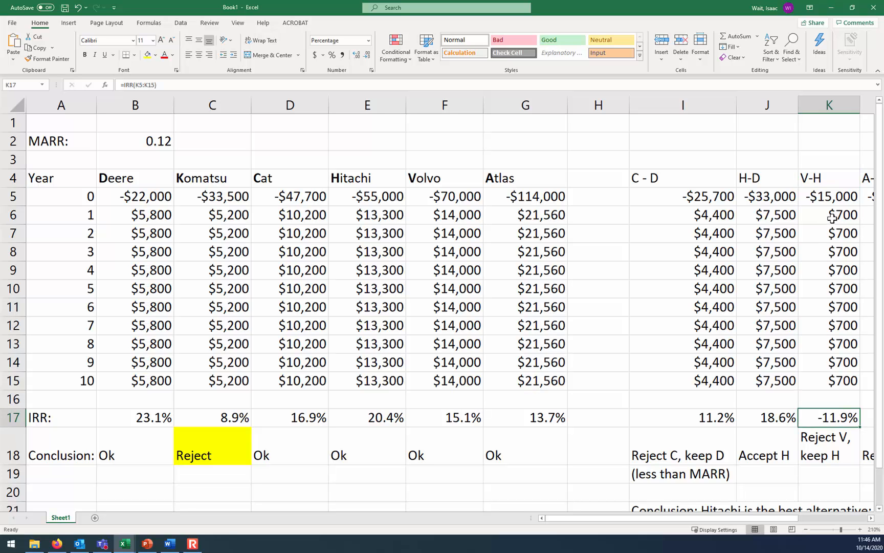
pyautogui.click(828, 198)
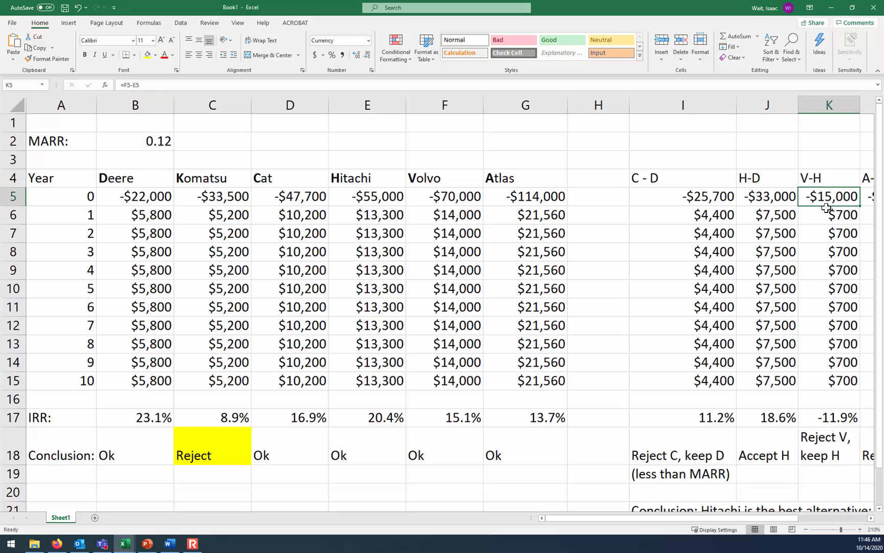
pyautogui.click(826, 219)
pyautogui.click(827, 233)
pyautogui.click(824, 251)
pyautogui.click(822, 269)
pyautogui.click(818, 287)
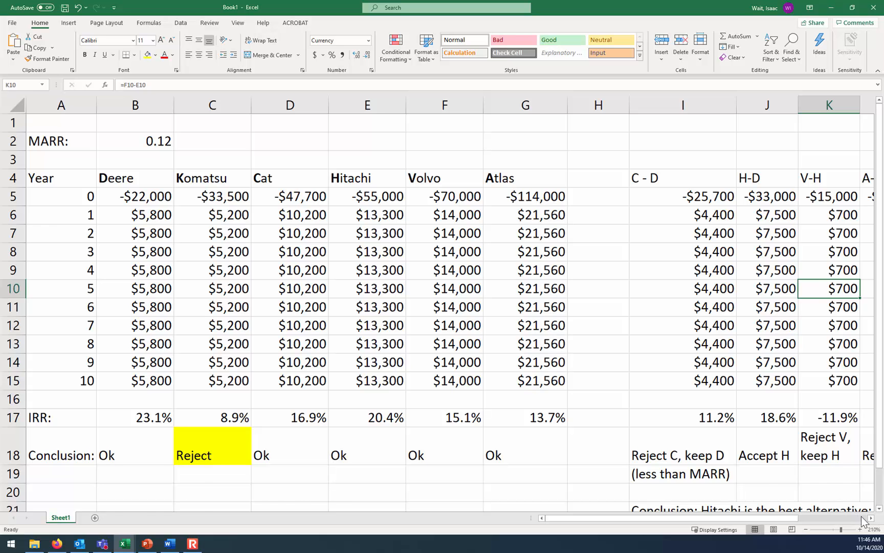
# Inspect the A-H increment's IRR formula in L17
pyautogui.click(809, 517)
pyautogui.moveTo(806, 520); pyautogui.dragTo(691, 512)
pyautogui.moveTo(683, 510); pyautogui.dragTo(682, 511)
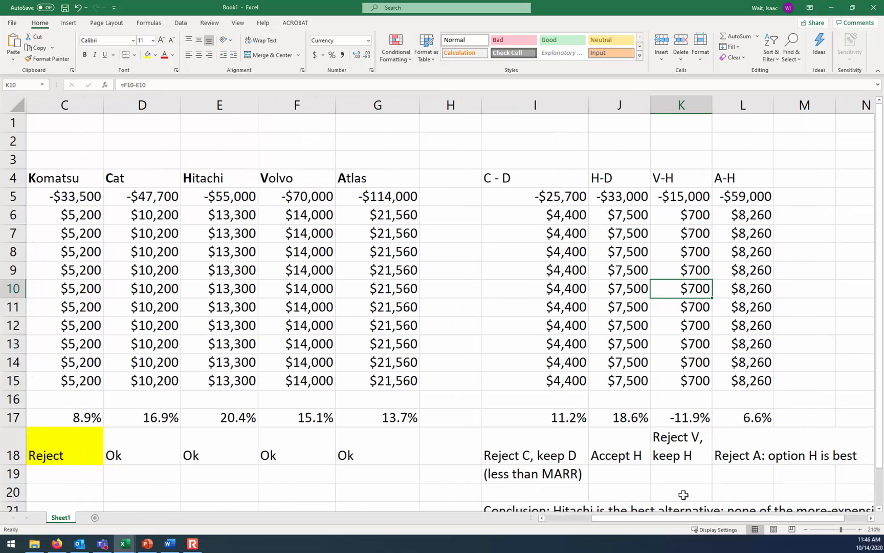
pyautogui.click(747, 419)
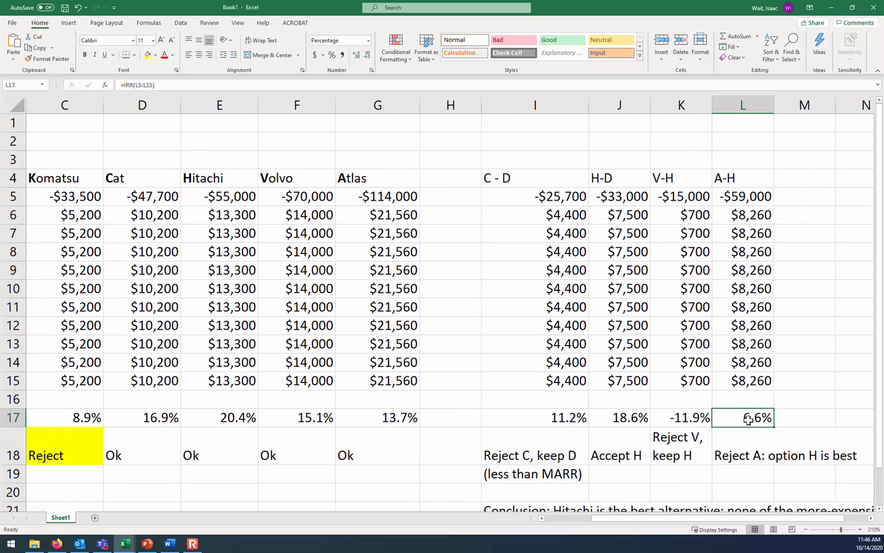
# Apply all borders to the alternatives' cash flows in A5:G15 and the incremental cash flows in I5:L15
pyautogui.click(805, 529)
pyautogui.click(803, 528)
pyautogui.moveTo(796, 516); pyautogui.dragTo(732, 516)
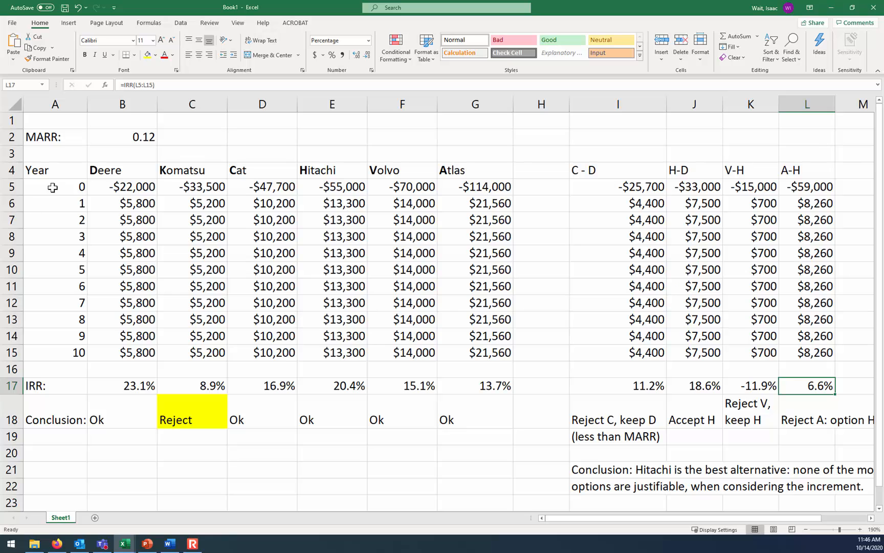
pyautogui.moveTo(67, 187); pyautogui.dragTo(497, 354)
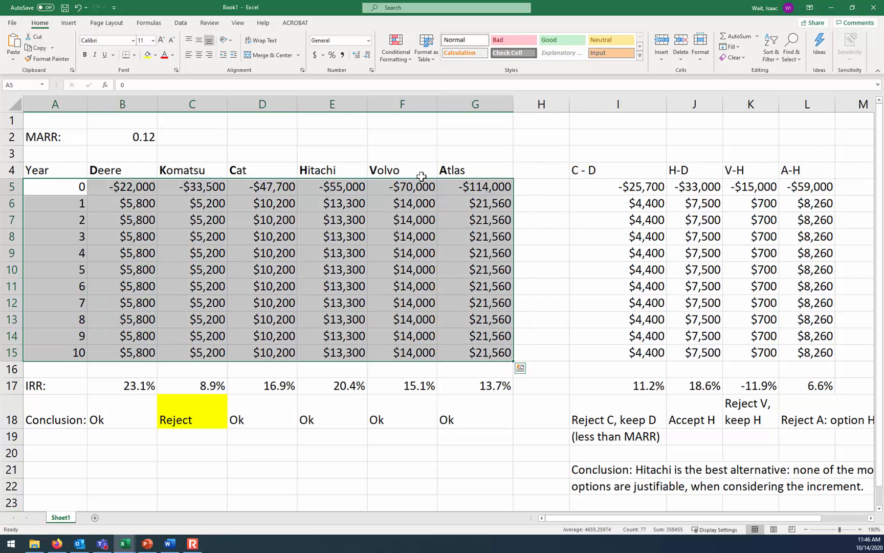
pyautogui.click(134, 55)
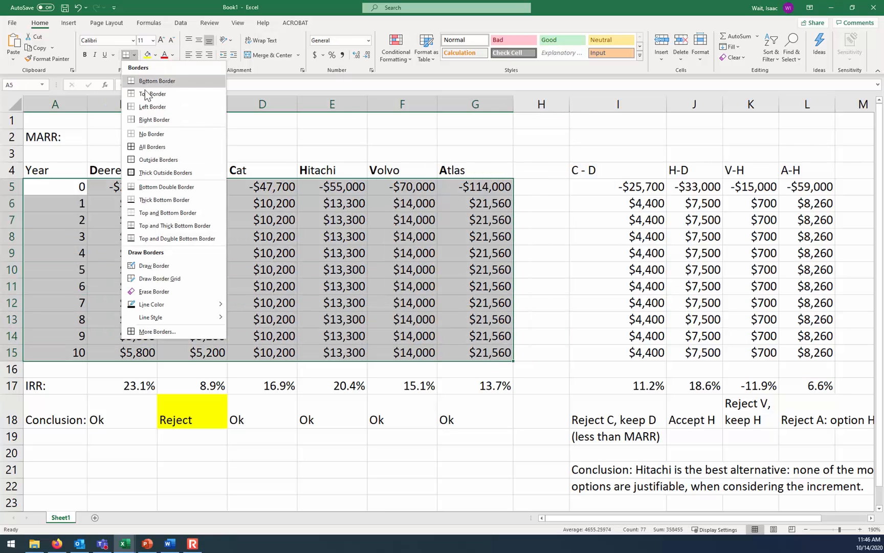
pyautogui.click(150, 146)
pyautogui.moveTo(634, 187); pyautogui.dragTo(804, 357)
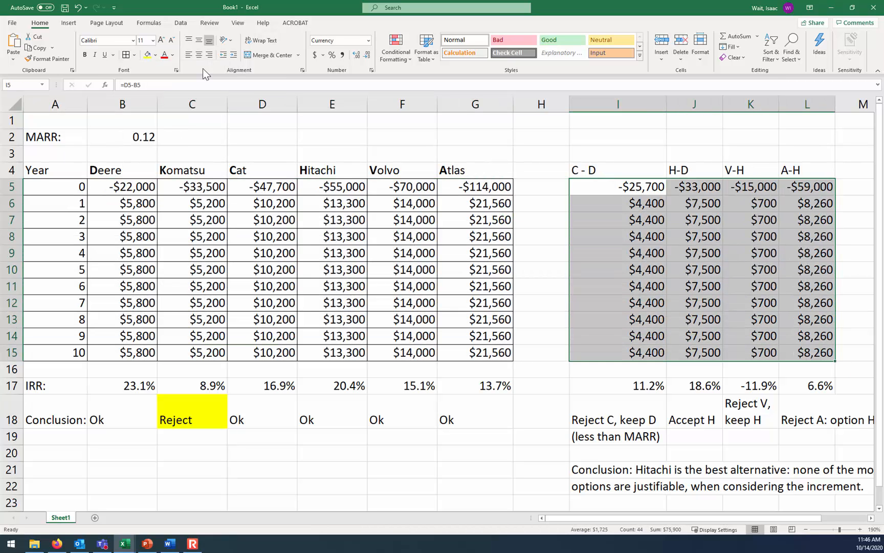
pyautogui.click(127, 55)
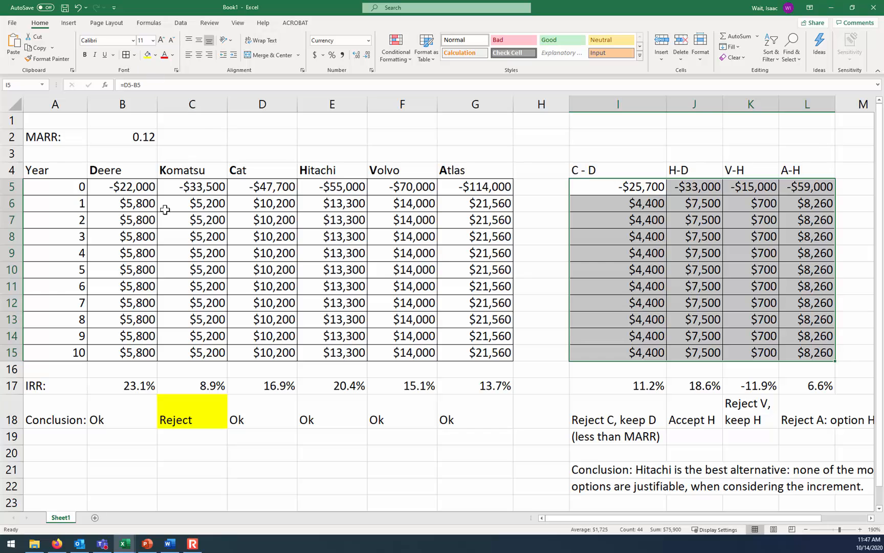
pyautogui.click(82, 170)
pyautogui.moveTo(87, 174); pyautogui.dragTo(114, 172)
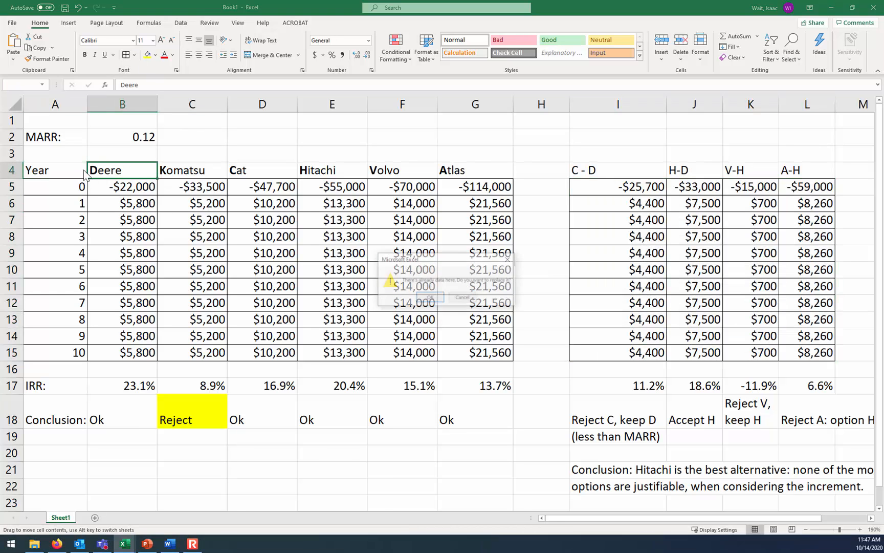
pyautogui.click(462, 297)
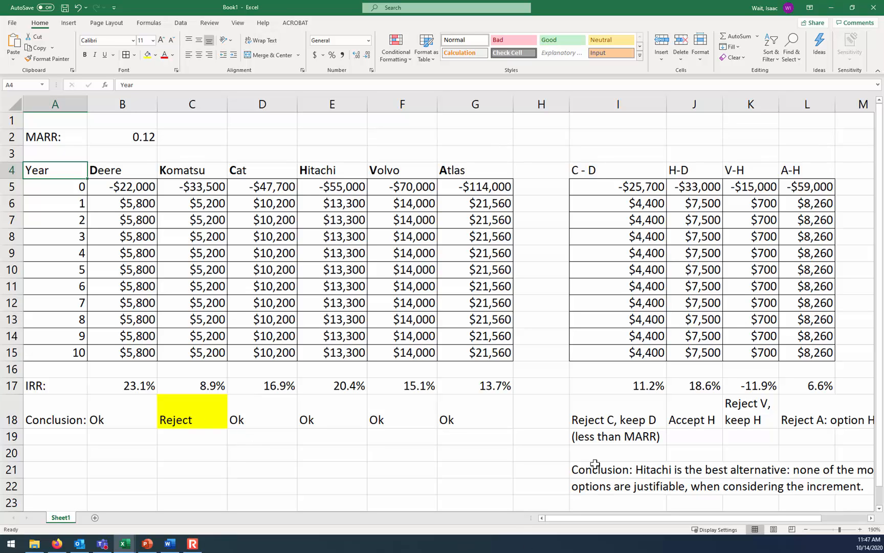
# Make the words "Hitachi is the best alternative" bold within the conclusion in I21
pyautogui.click(575, 469)
pyautogui.moveTo(155, 85); pyautogui.dragTo(239, 86)
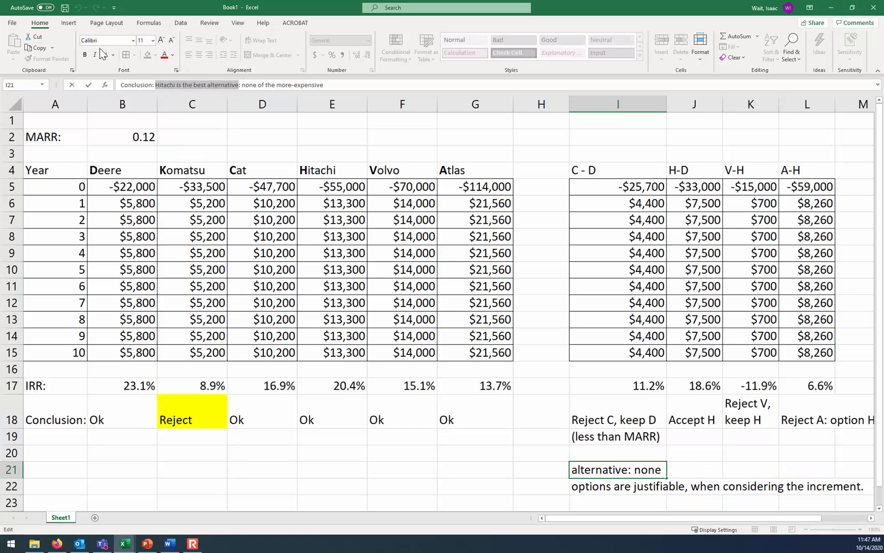
pyautogui.click(85, 55)
pyautogui.press('Return')
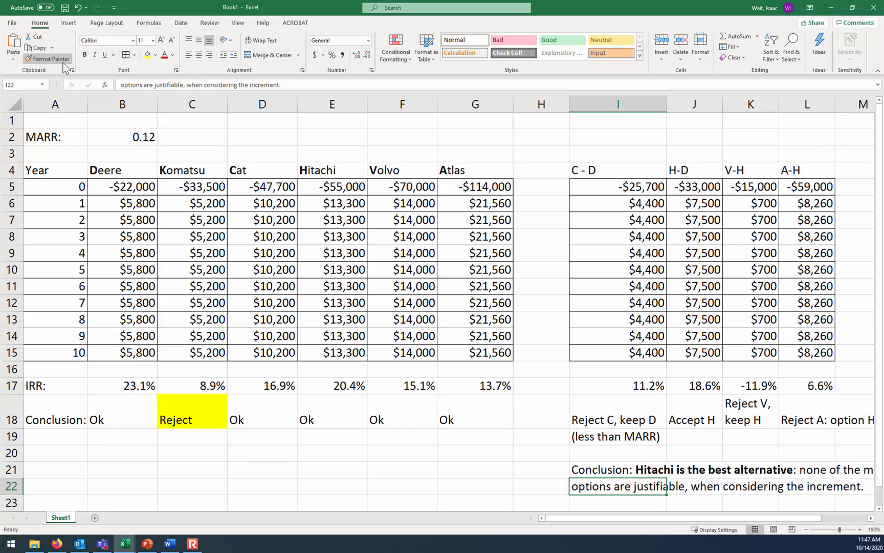
# Enter the row label "NPV:" in A20
pyautogui.click(62, 449)
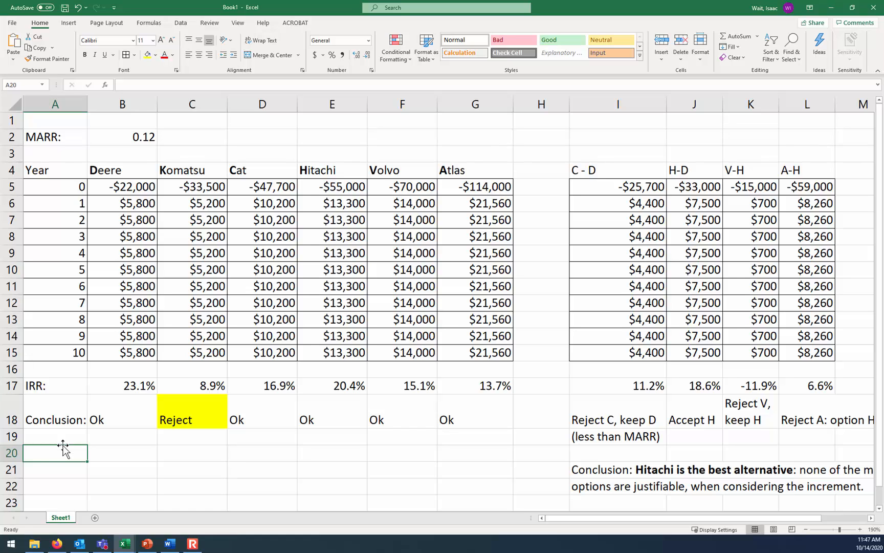
pyautogui.write('NPV:')
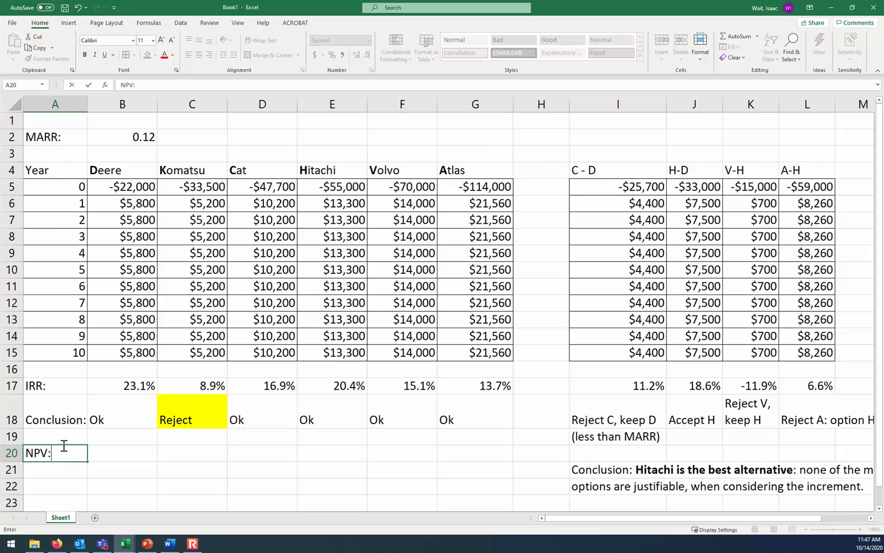
pyautogui.press('Tab')
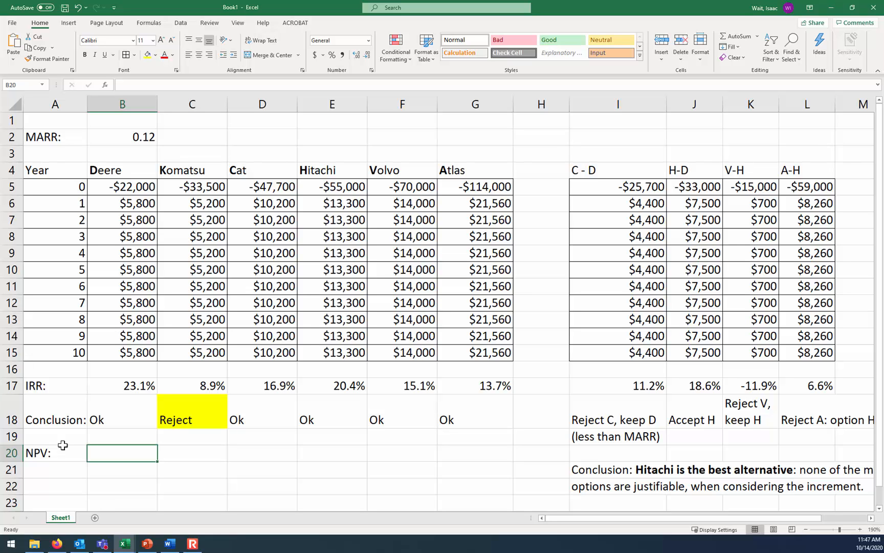
# Calculate Deere's NPV in B20 with =NPV($B$2,B6:B15)+B5, keeping the MARR reference absolute and adding the year-0 cost outside the function
pyautogui.click(127, 185)
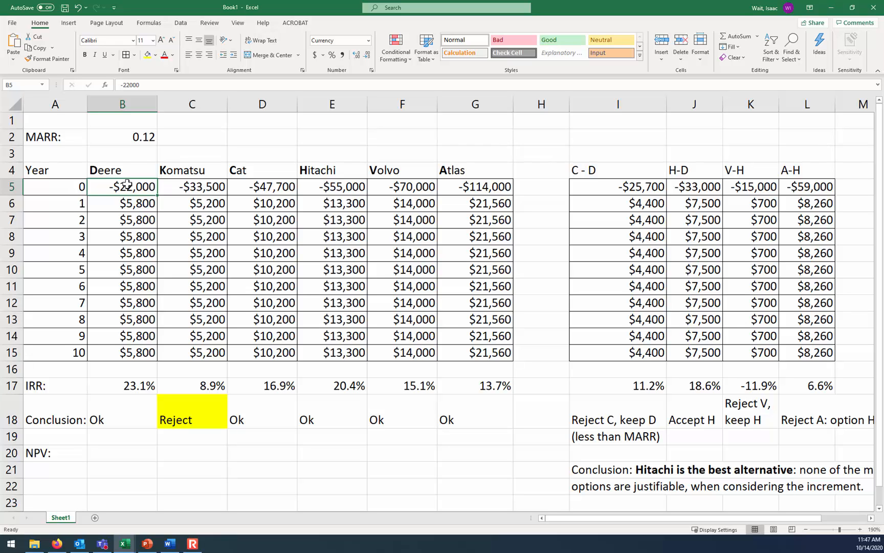
pyautogui.click(102, 467)
pyautogui.click(109, 458)
pyautogui.write('=npv(')
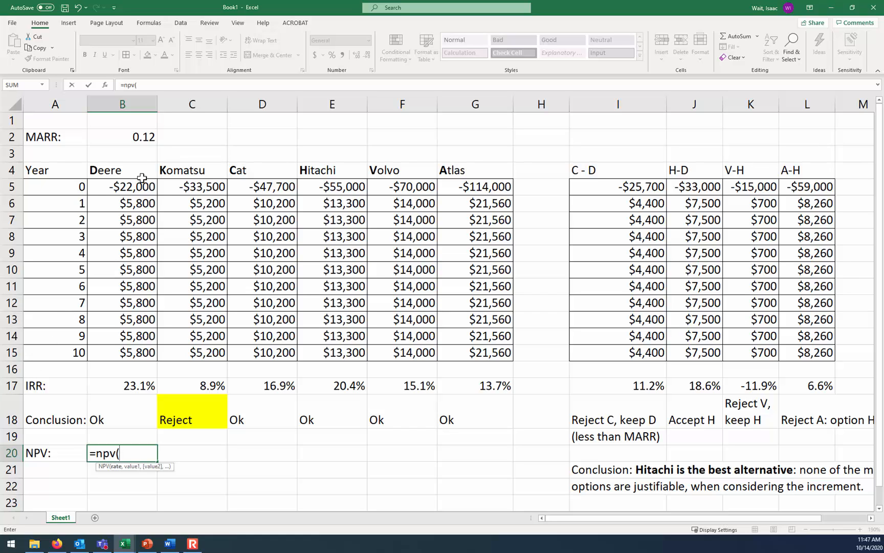
pyautogui.click(149, 138)
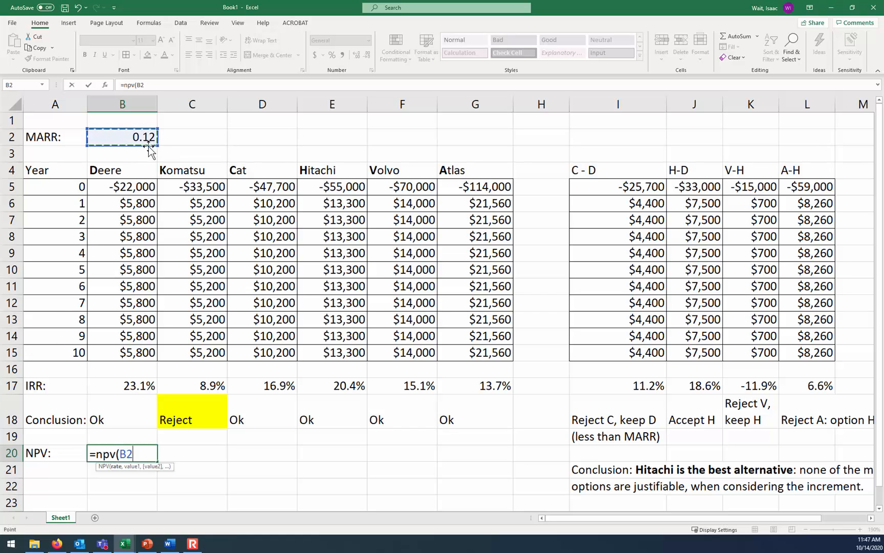
pyautogui.press('F4')
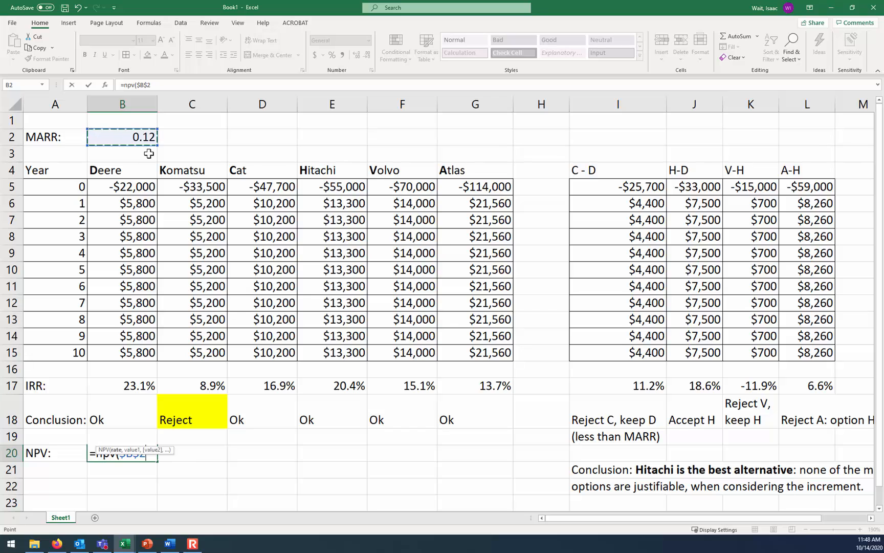
pyautogui.write(',')
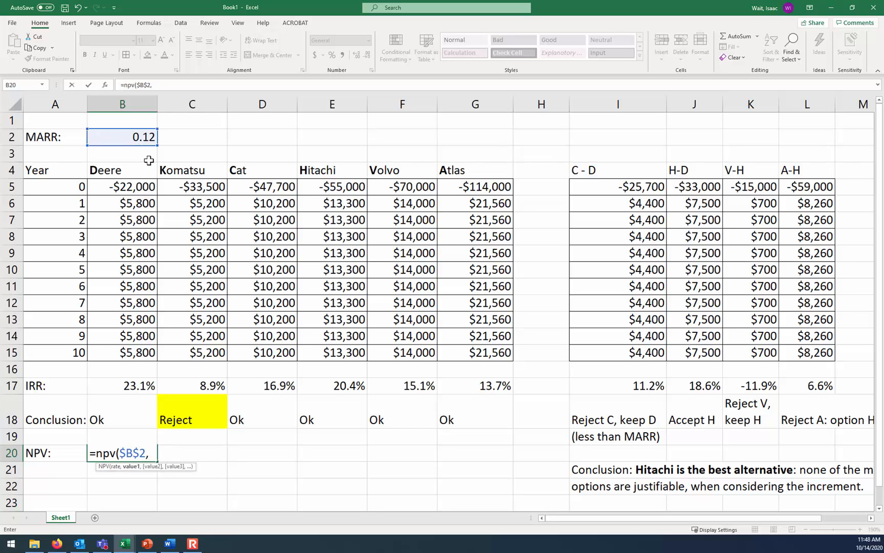
pyautogui.click(138, 205)
pyautogui.moveTo(137, 208); pyautogui.dragTo(132, 351)
pyautogui.click(172, 85)
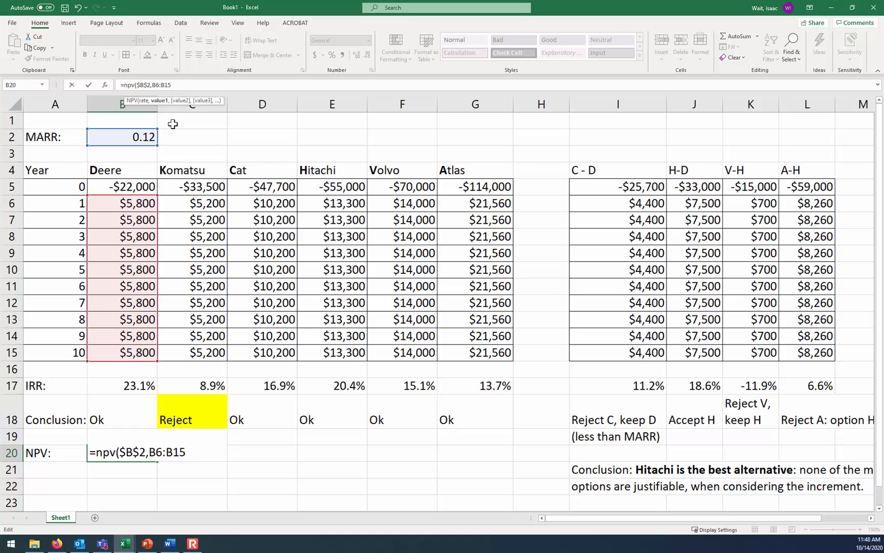
pyautogui.write(')')
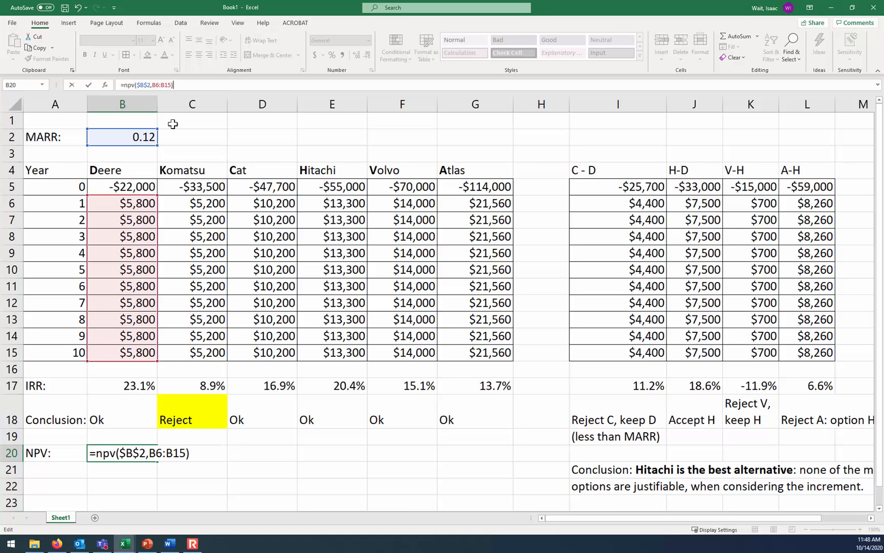
pyautogui.write('+')
pyautogui.click(125, 187)
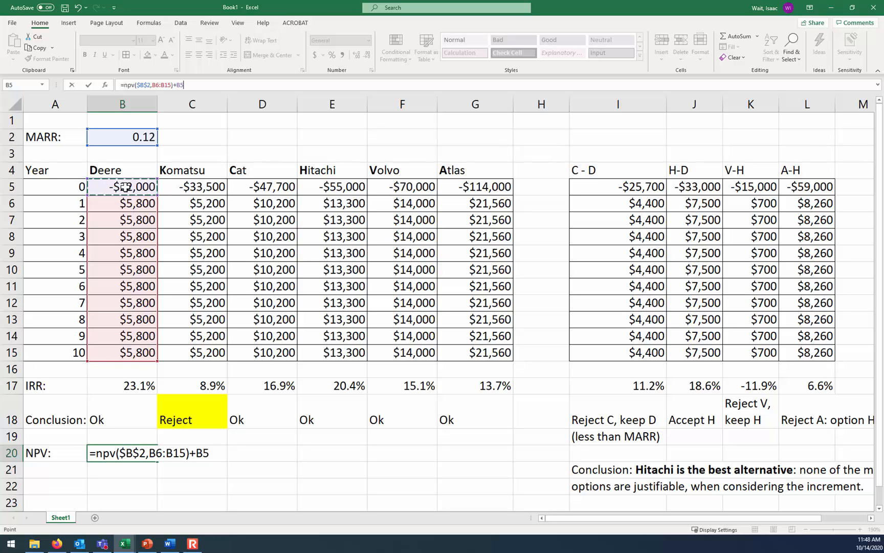
pyautogui.press('Return')
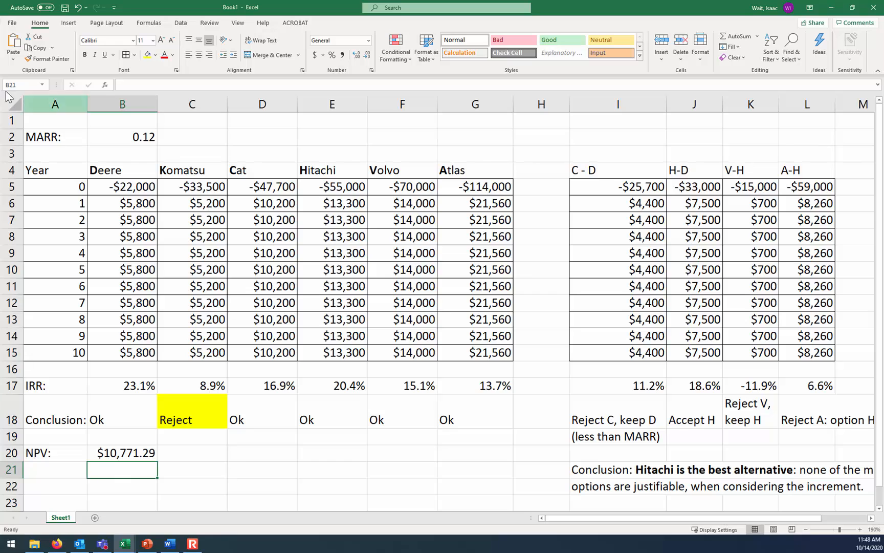
# Copy the NPV formula from B20 across to G20 for the other alternatives, and make Hitachi's NPV in E20 bold
pyautogui.click(137, 452)
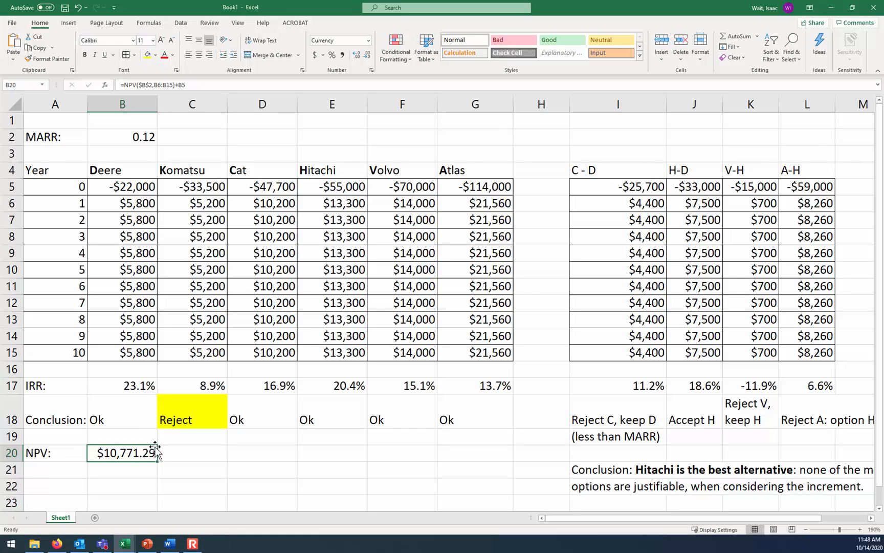
pyautogui.moveTo(158, 461); pyautogui.dragTo(483, 447)
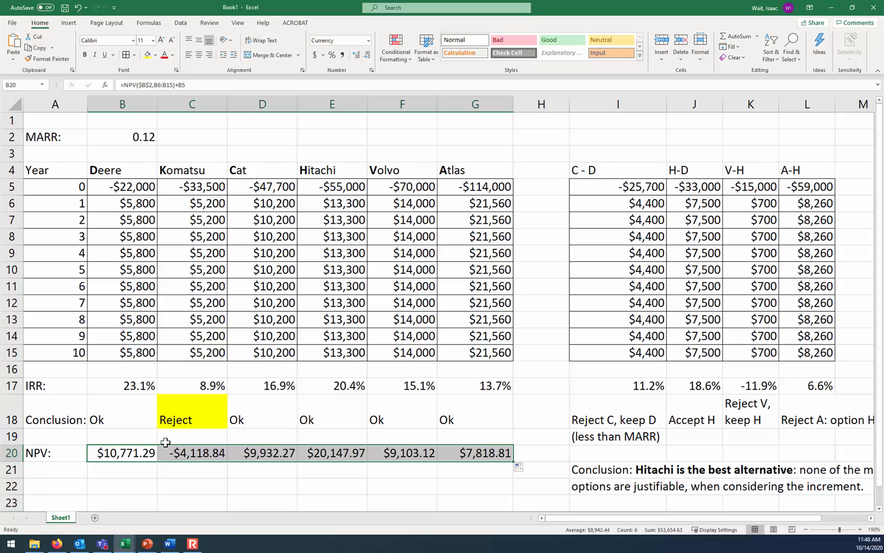
pyautogui.click(203, 454)
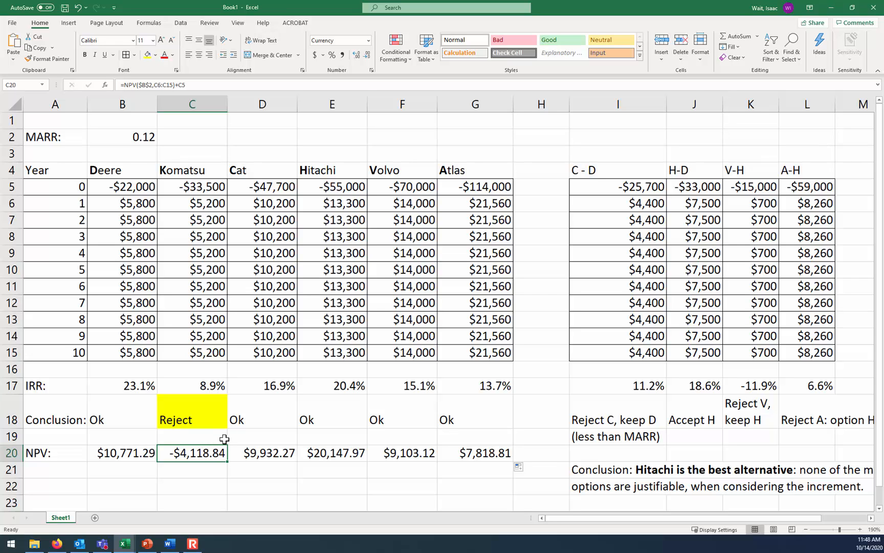
pyautogui.click(313, 452)
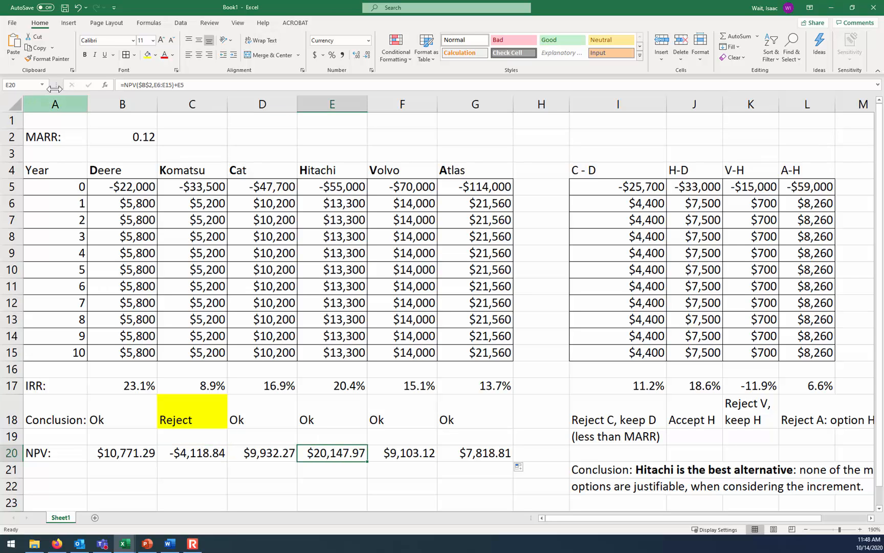
pyautogui.hotkey('ctrl', 'b')
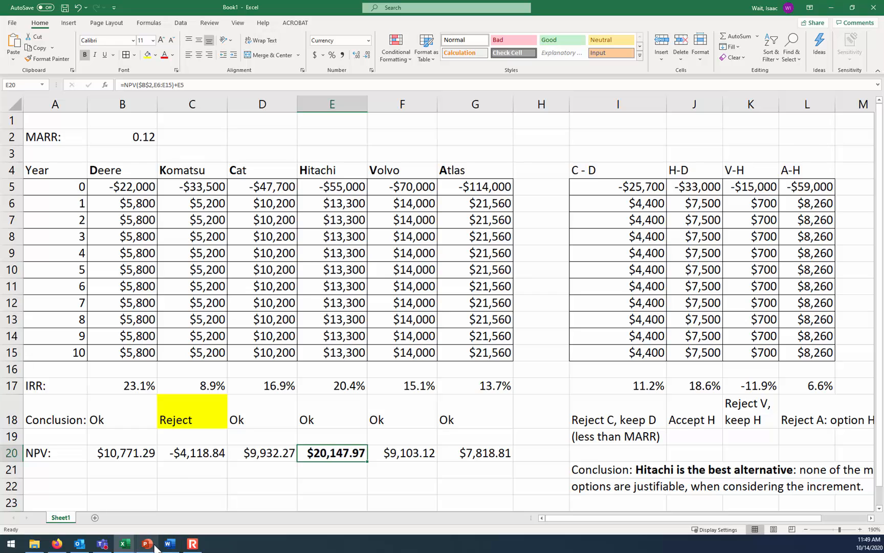
# Switch to the PowerPoint presentation "Class Notes for ENGR 222 - Fall 2020" and maximize its window
pyautogui.moveTo(155, 547)
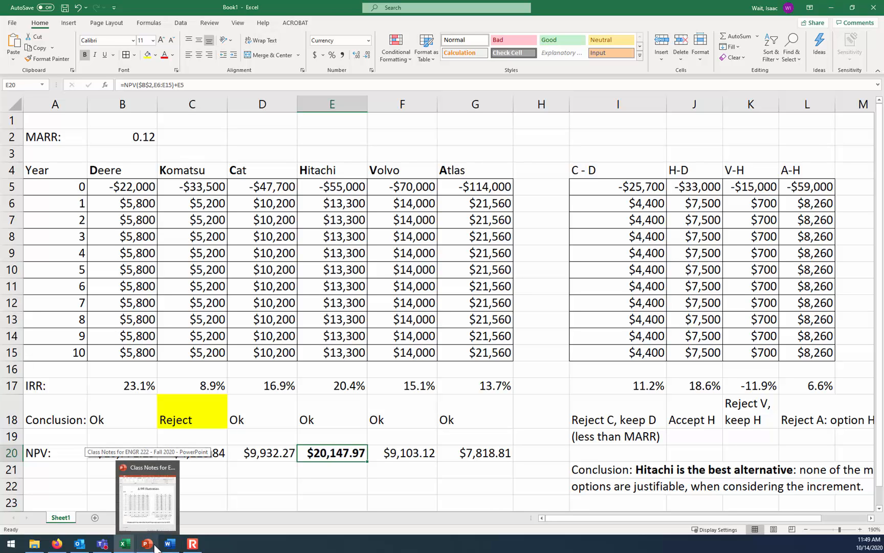
pyautogui.click(155, 546)
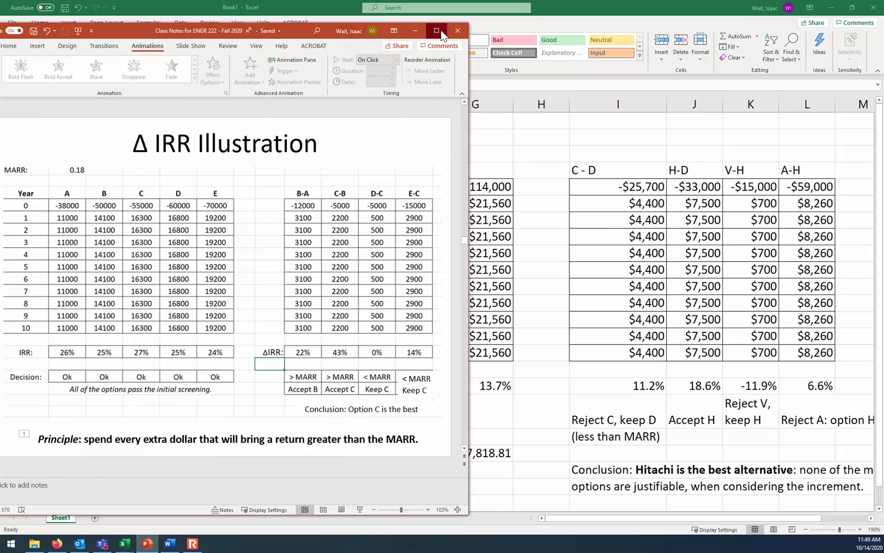
pyautogui.click(437, 31)
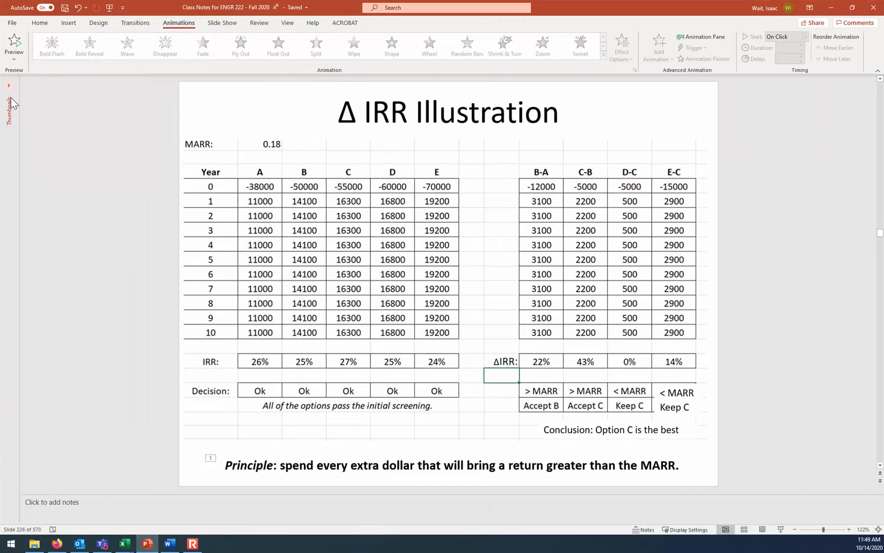